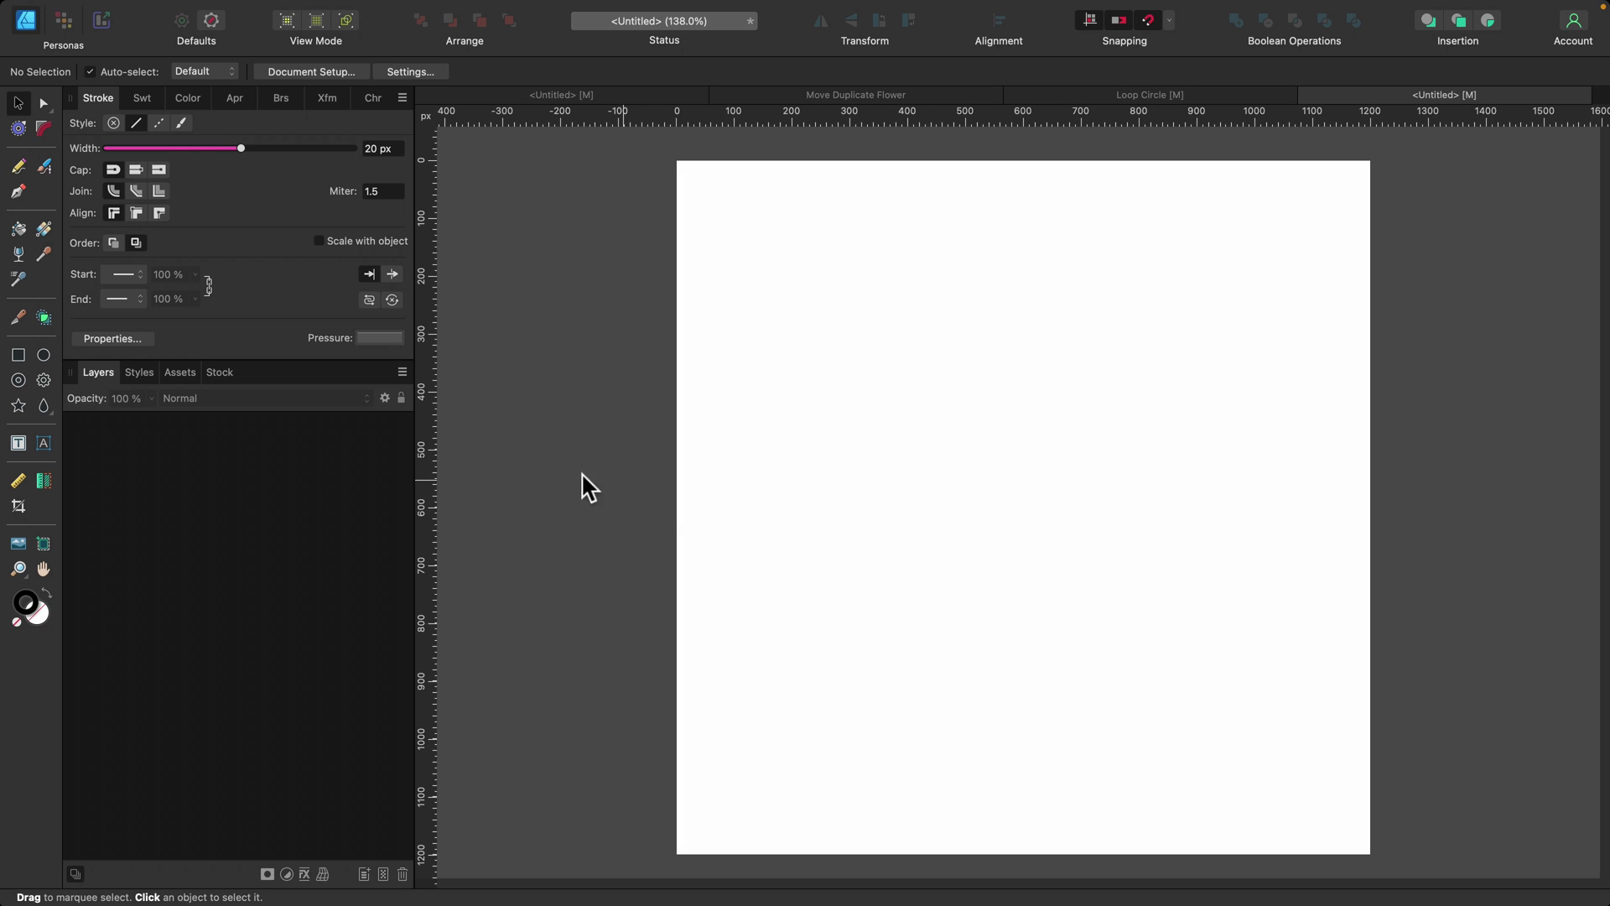
Step: Create a 1200 × 1200 px square with the Rectangle Tool
{"action": "left_click", "coordinate": [18, 357]}
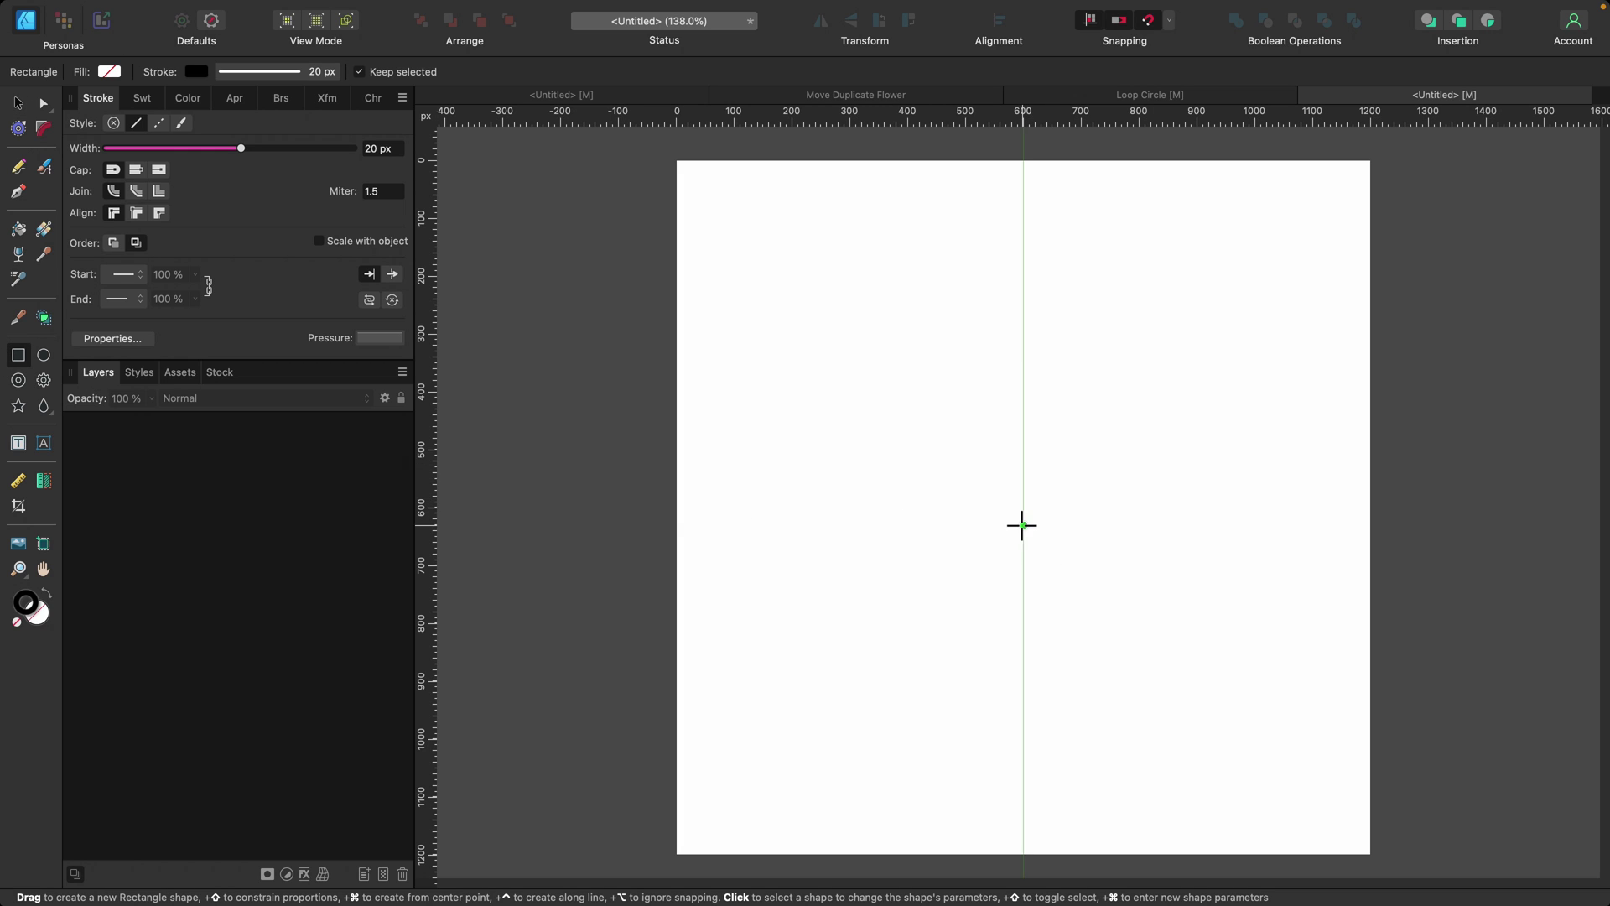
{"action": "left_click", "coordinate": [990, 507], "text": "super"}
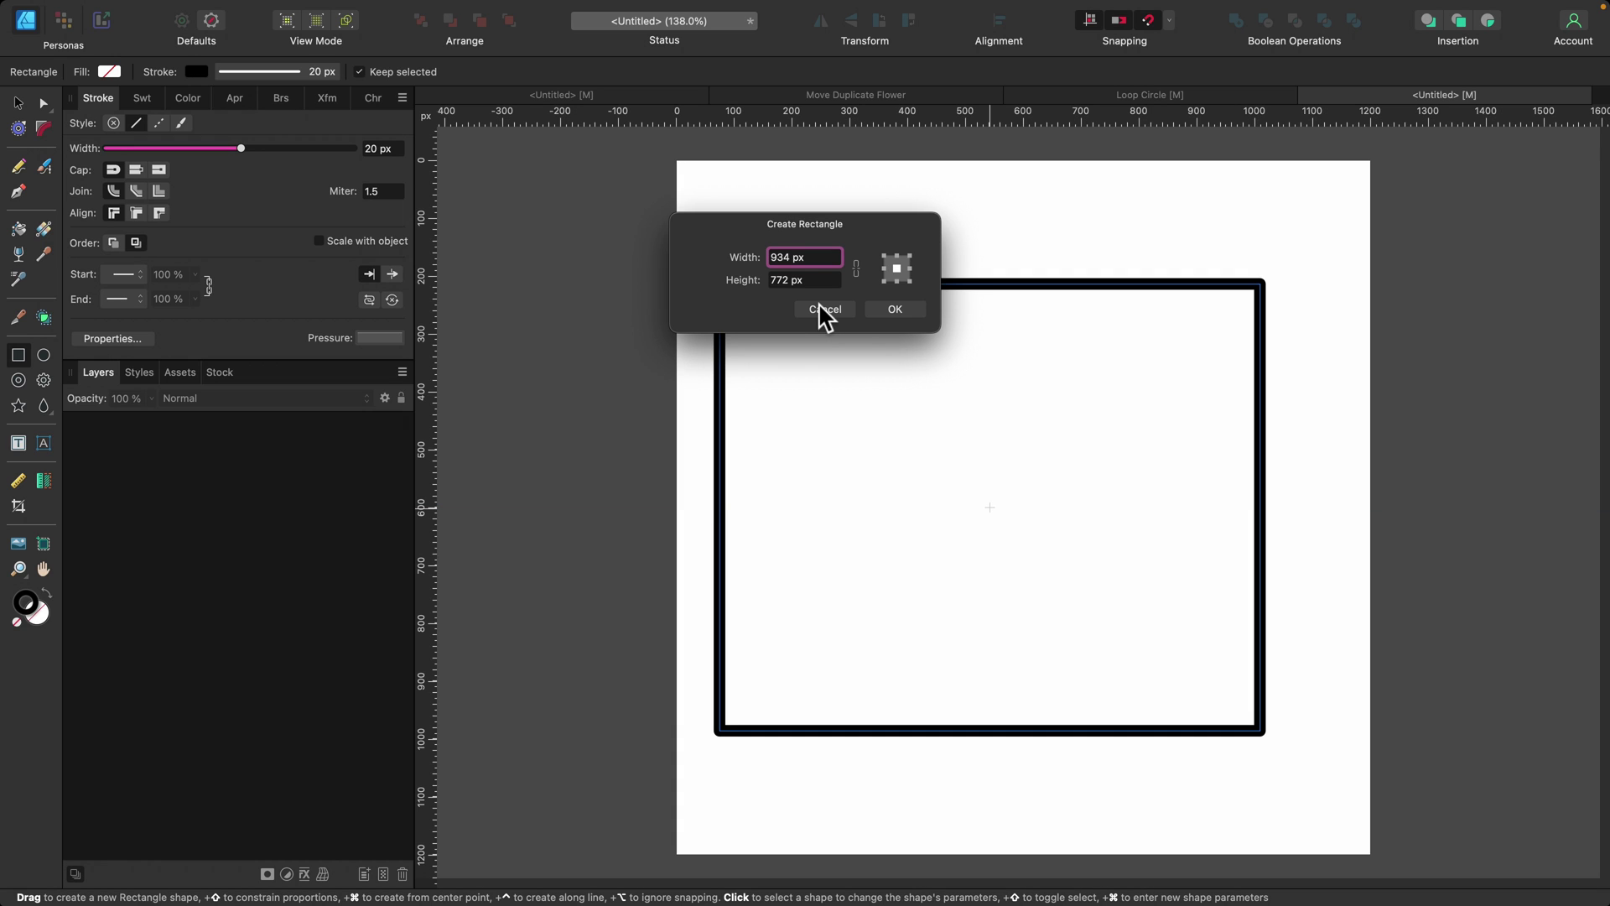
{"action": "type", "text": "1200"}
{"action": "key", "text": "Tab"}
{"action": "type", "text": "12"}
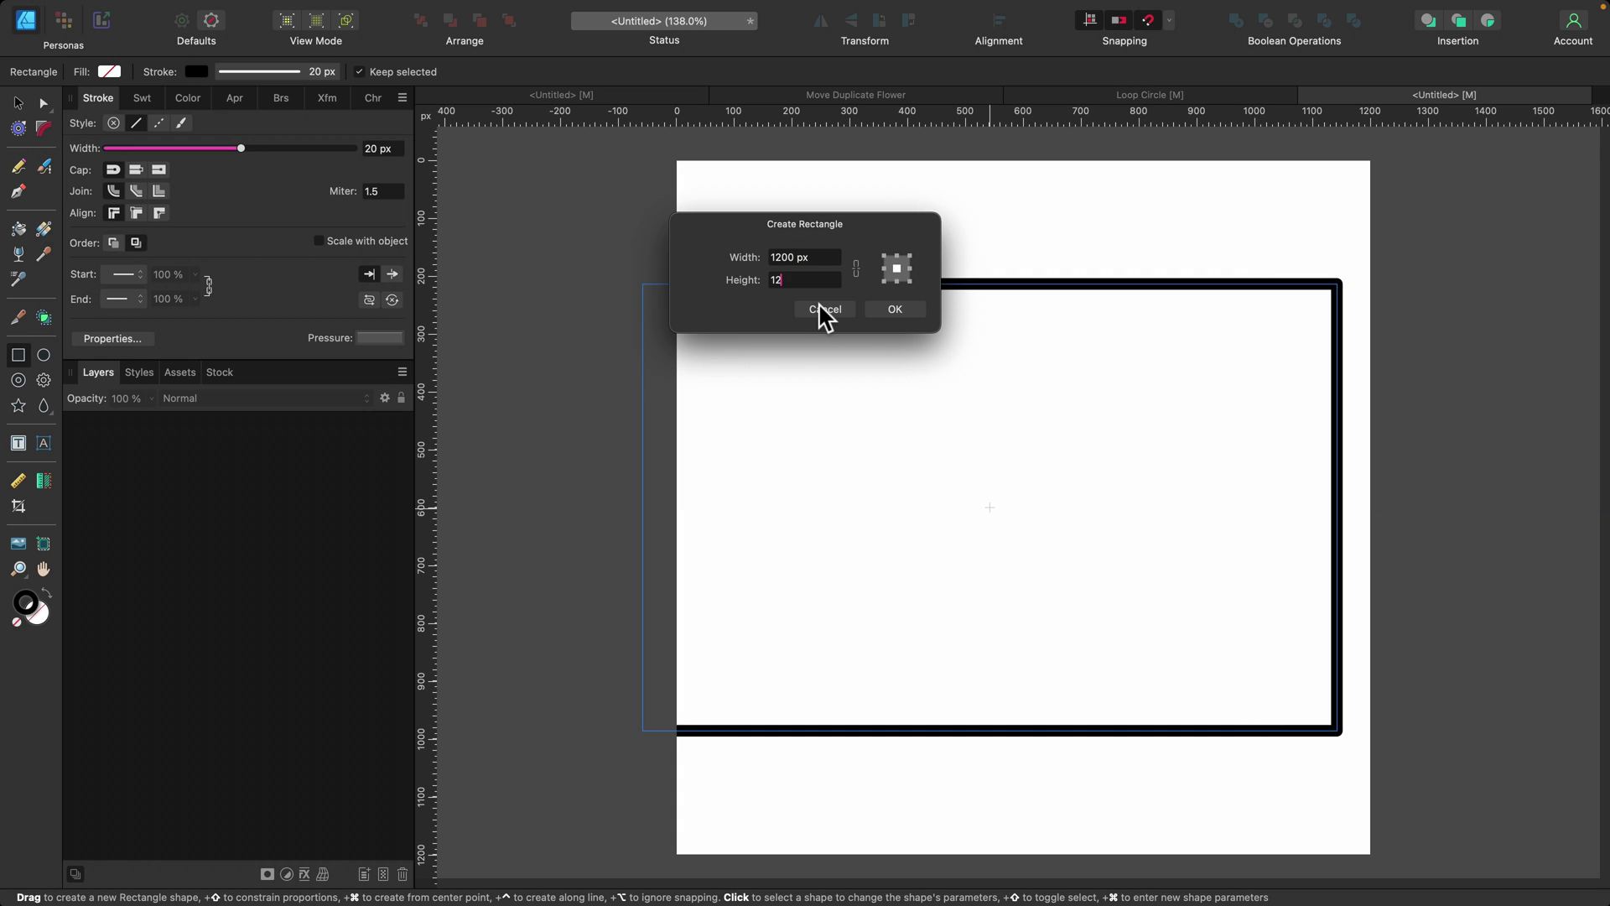
{"action": "type", "text": "00"}
{"action": "left_click", "coordinate": [896, 309]}
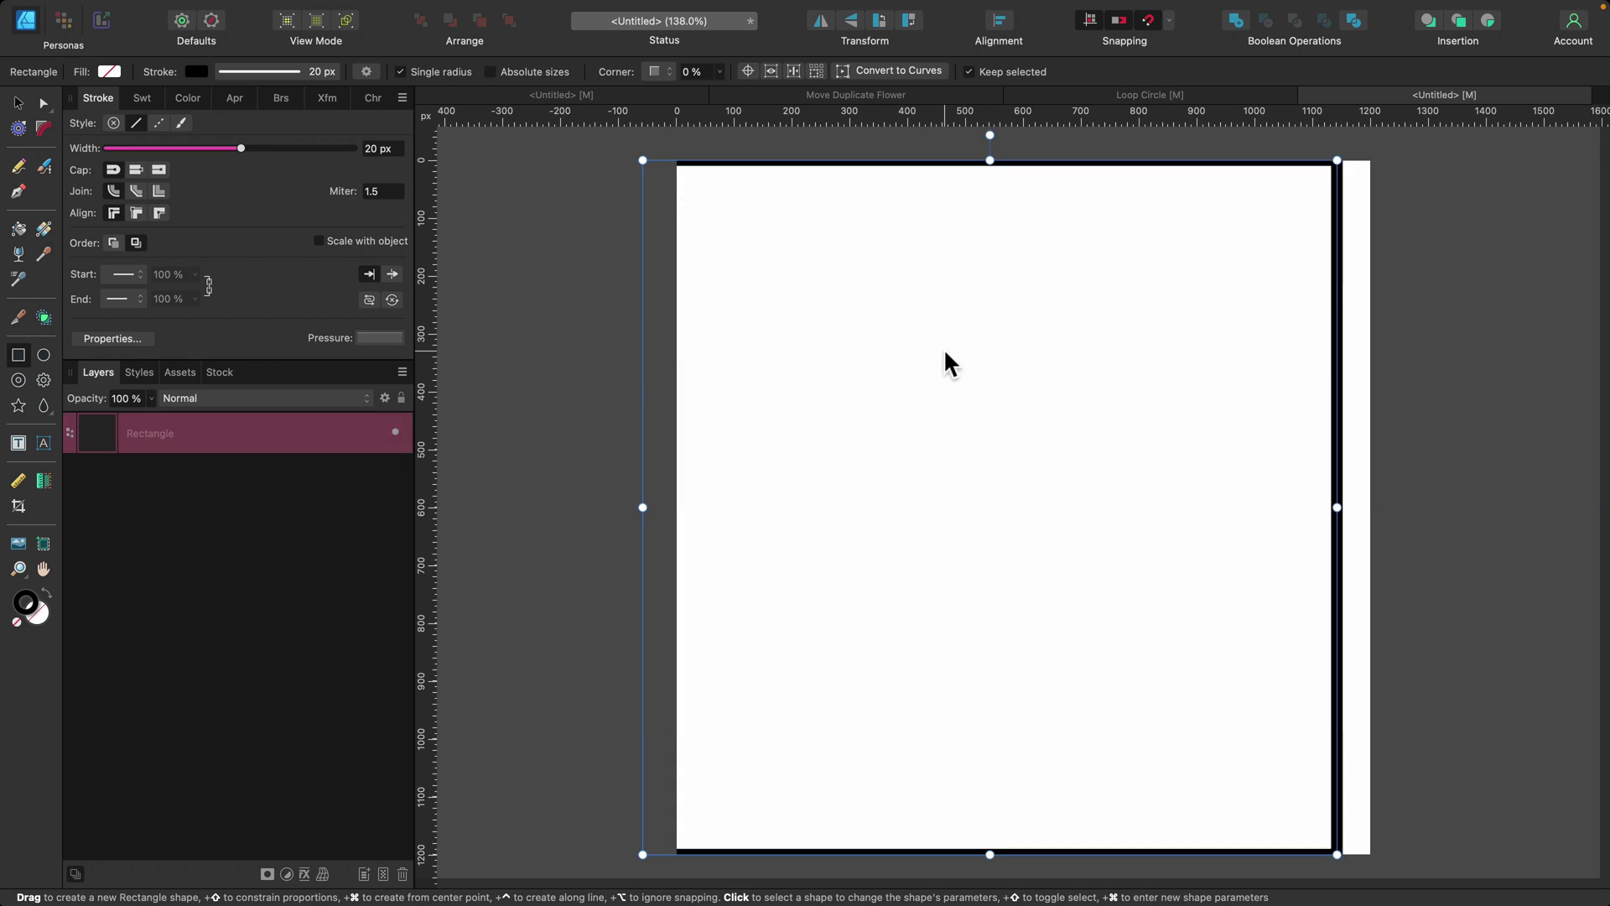
Step: Centre the square on the page both ways, hide its layer and deselect it
{"action": "left_click", "coordinate": [999, 20]}
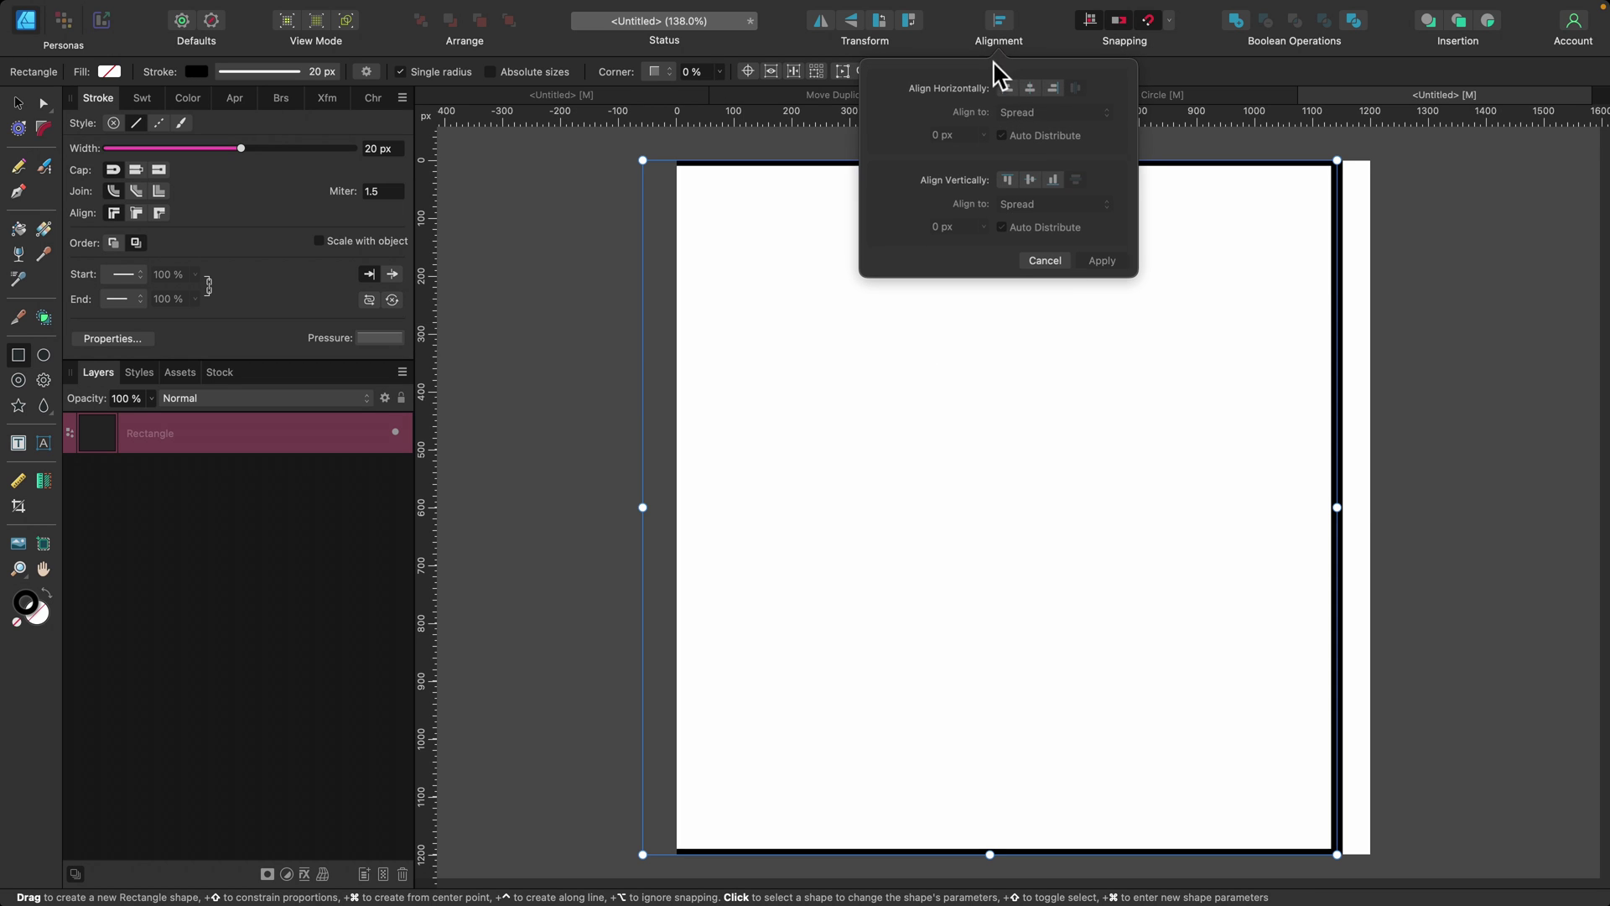
{"action": "left_click", "coordinate": [1030, 87]}
{"action": "left_click", "coordinate": [1031, 179]}
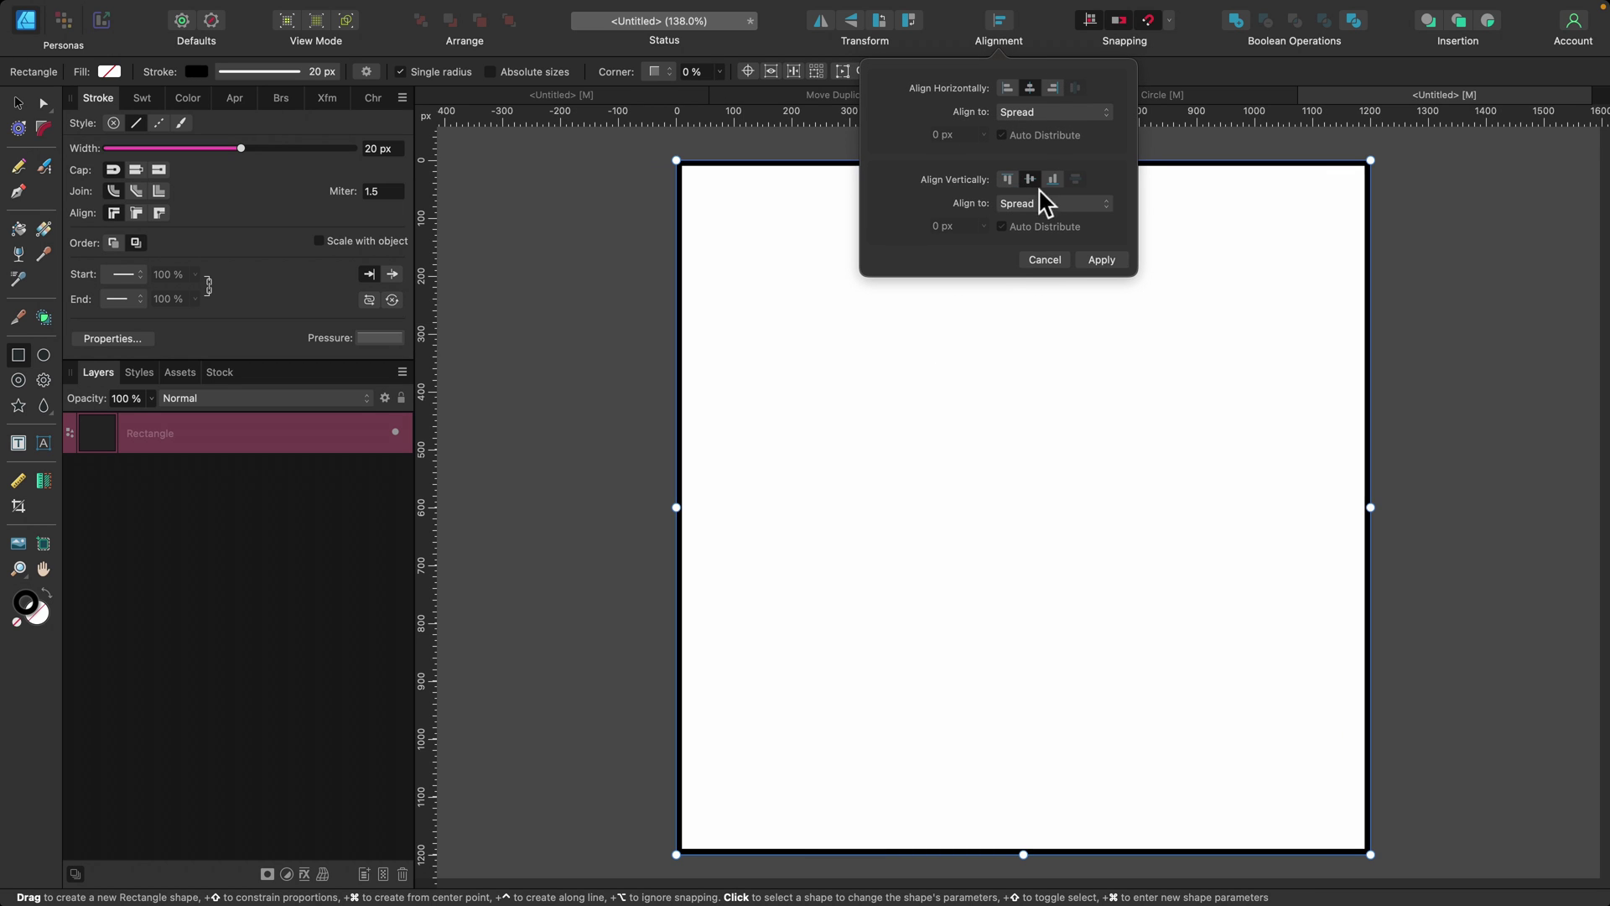
{"action": "left_click", "coordinate": [1101, 259]}
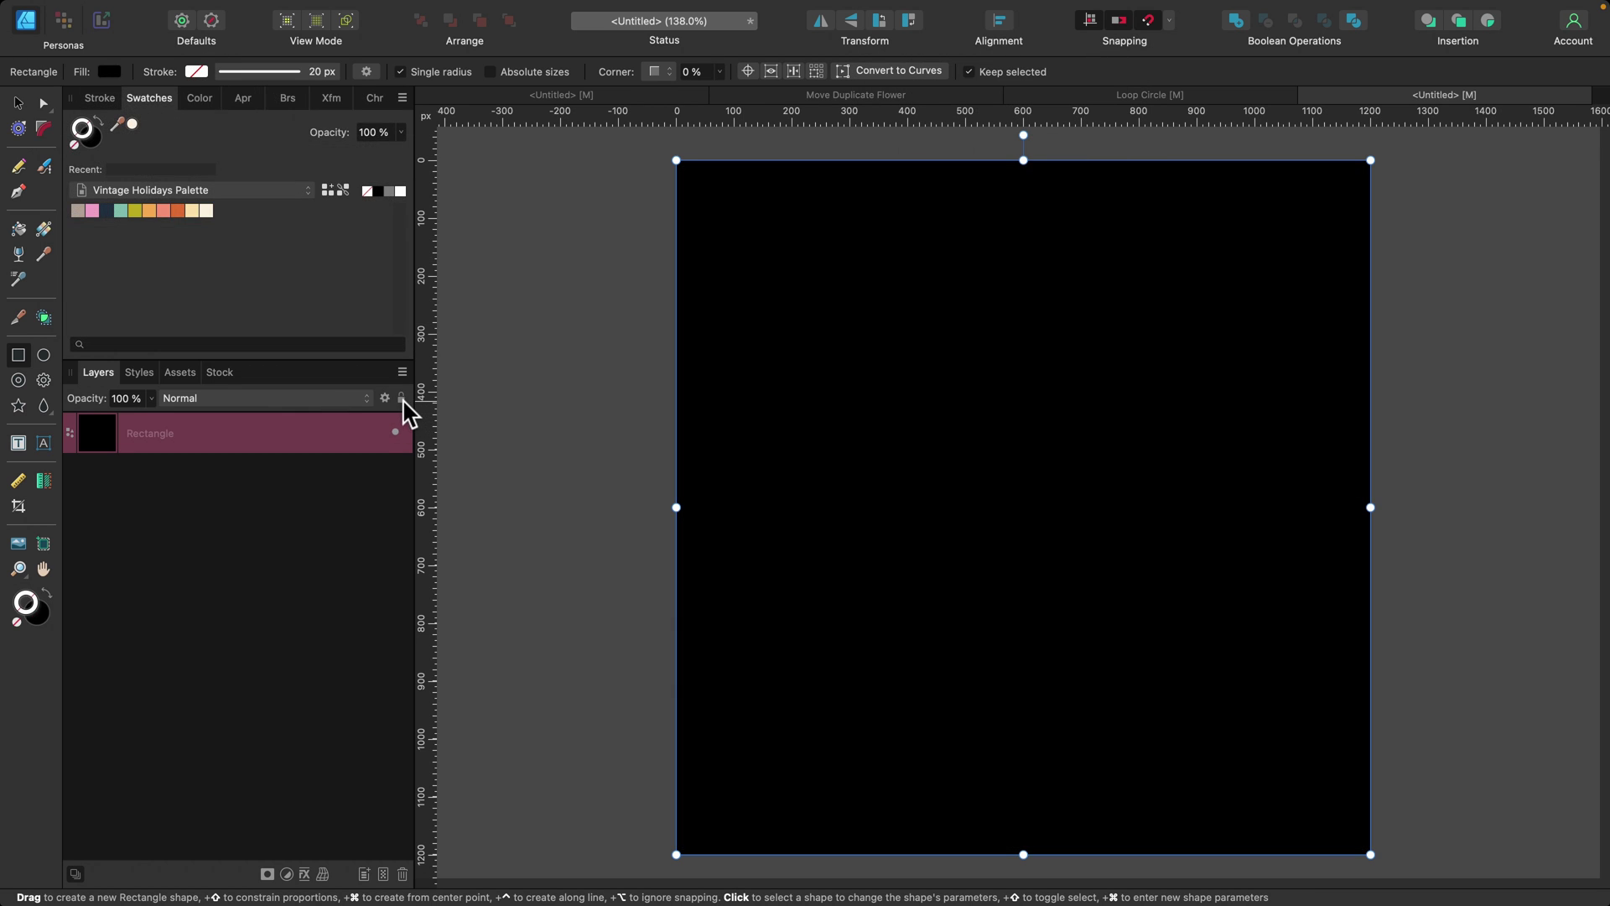
{"action": "left_click", "coordinate": [396, 432]}
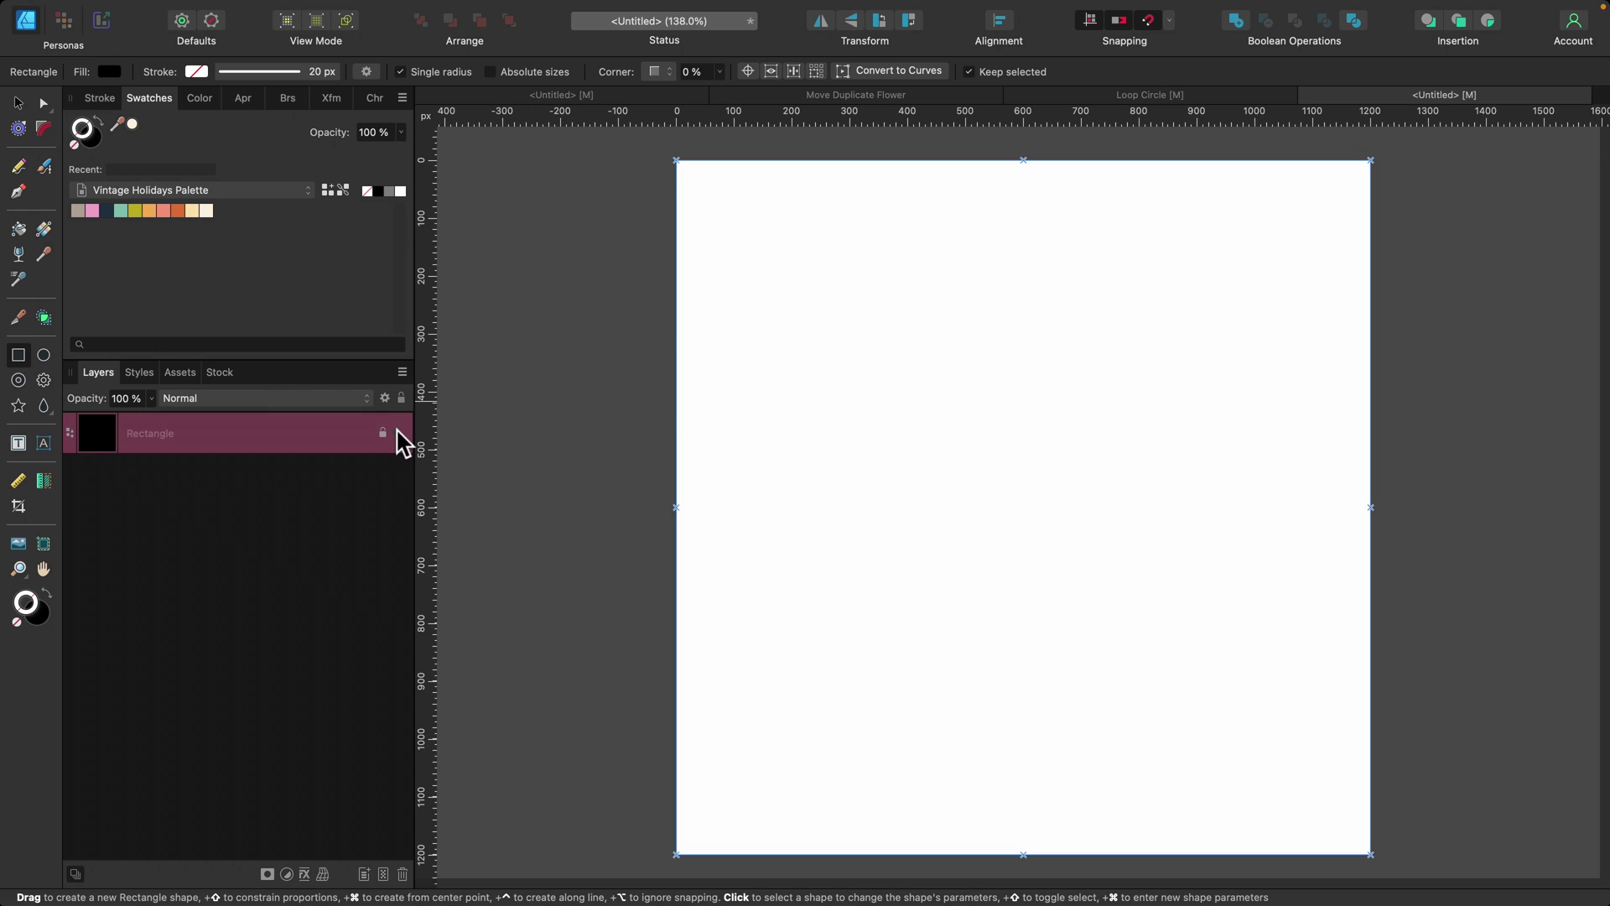
{"action": "left_click", "coordinate": [536, 498]}
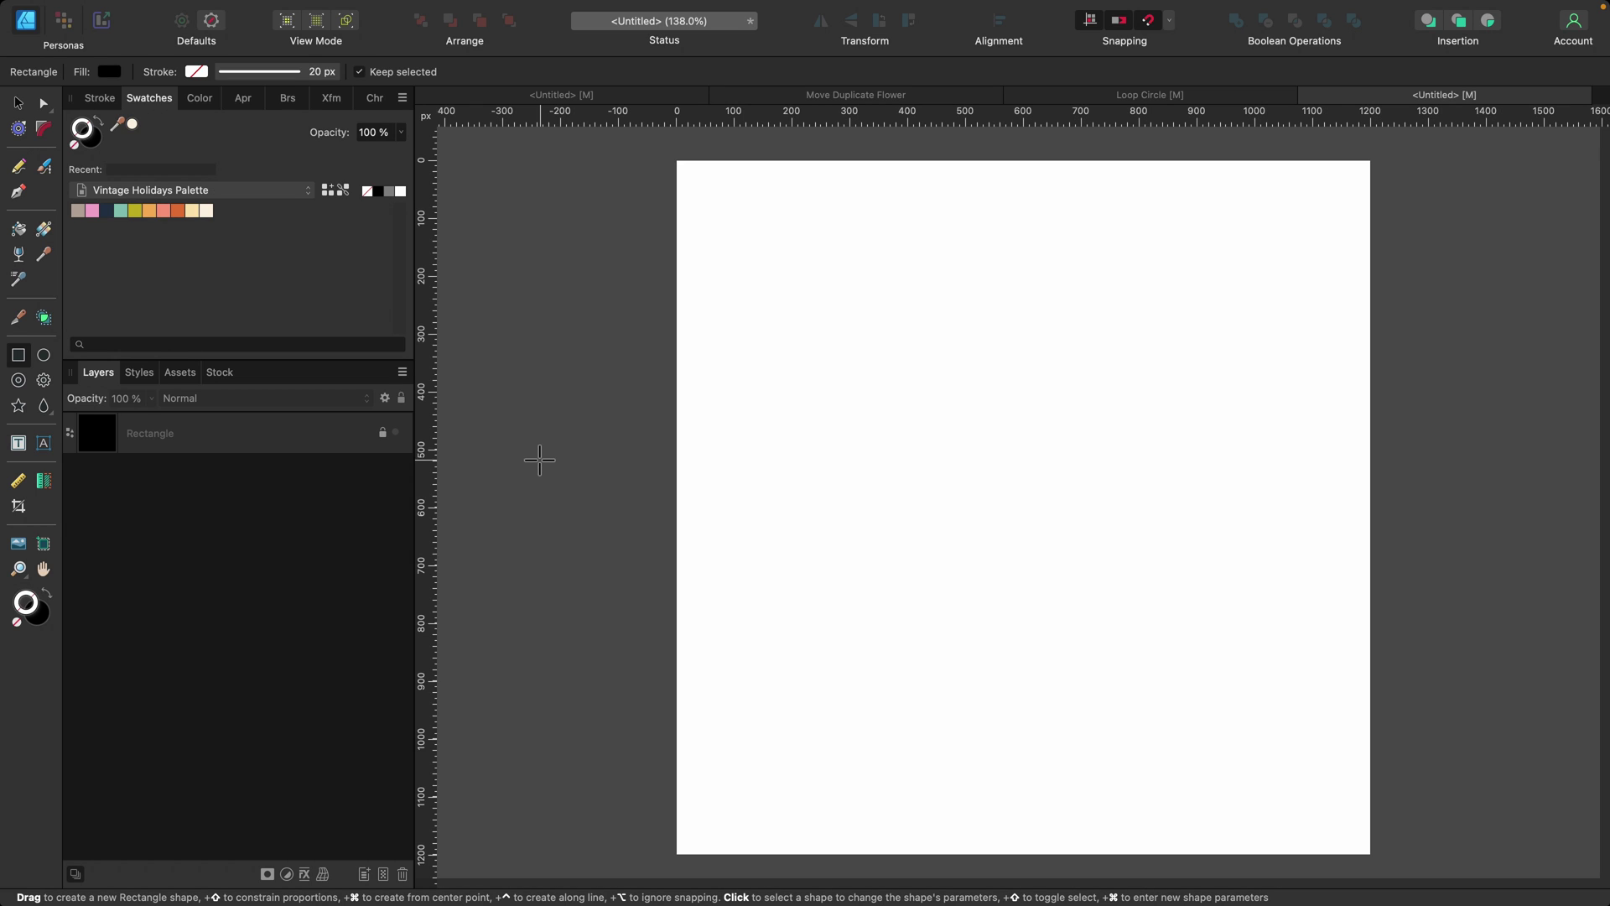
Step: Show the grid with Cmd+' and swap fill and stroke so new shapes get a black outline
{"action": "key", "text": "super+apostrophe"}
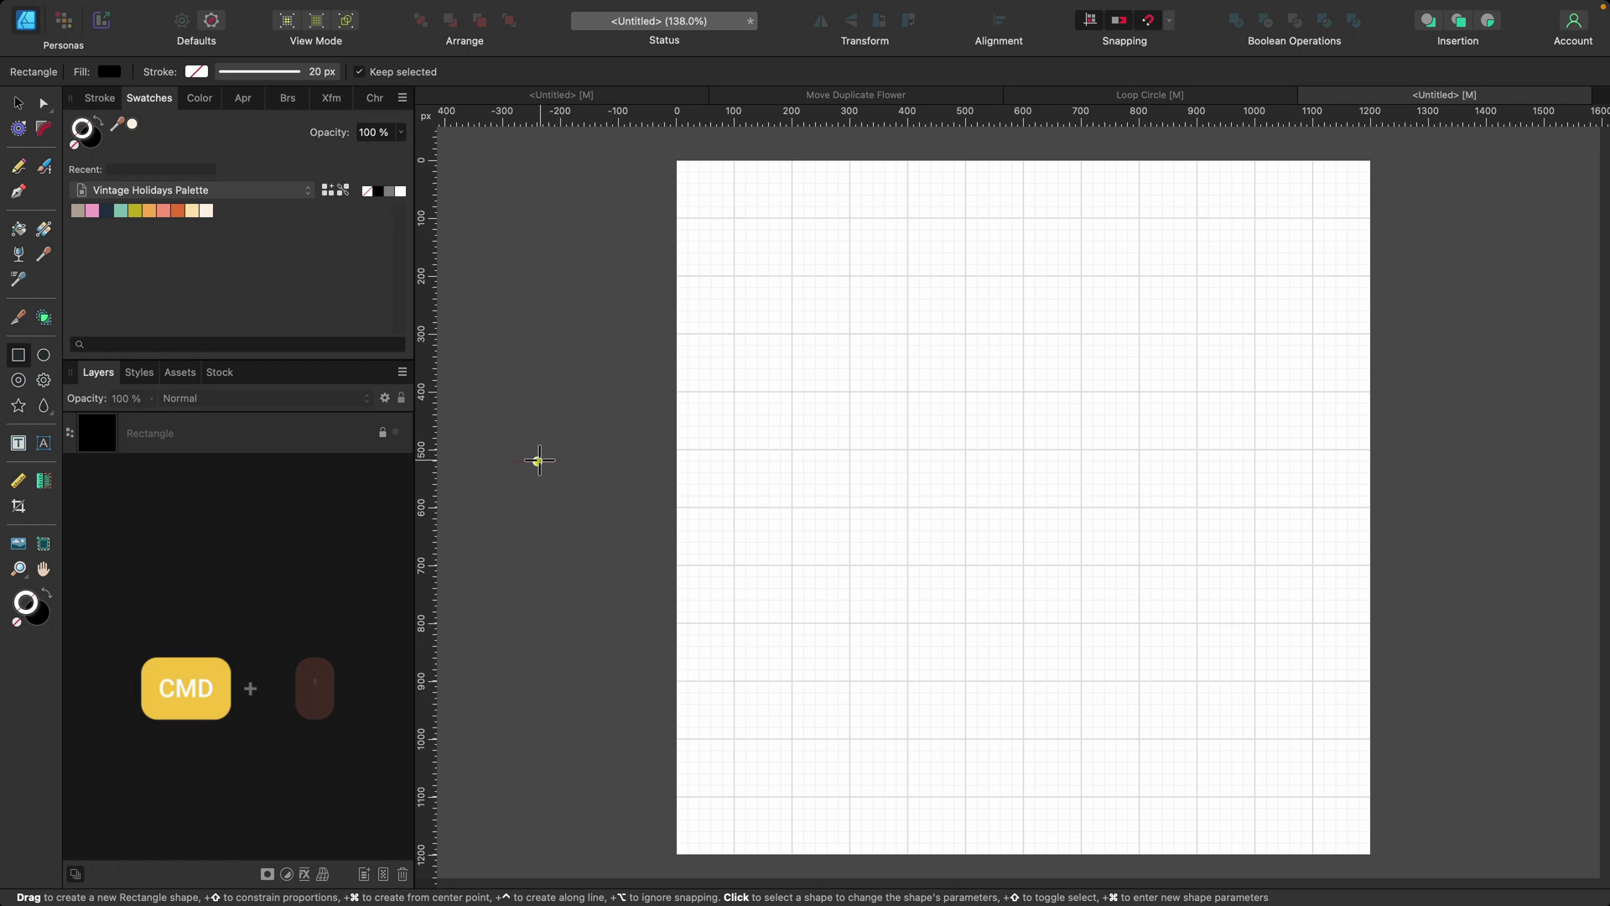
{"action": "mouse_move", "coordinate": [444, 8]}
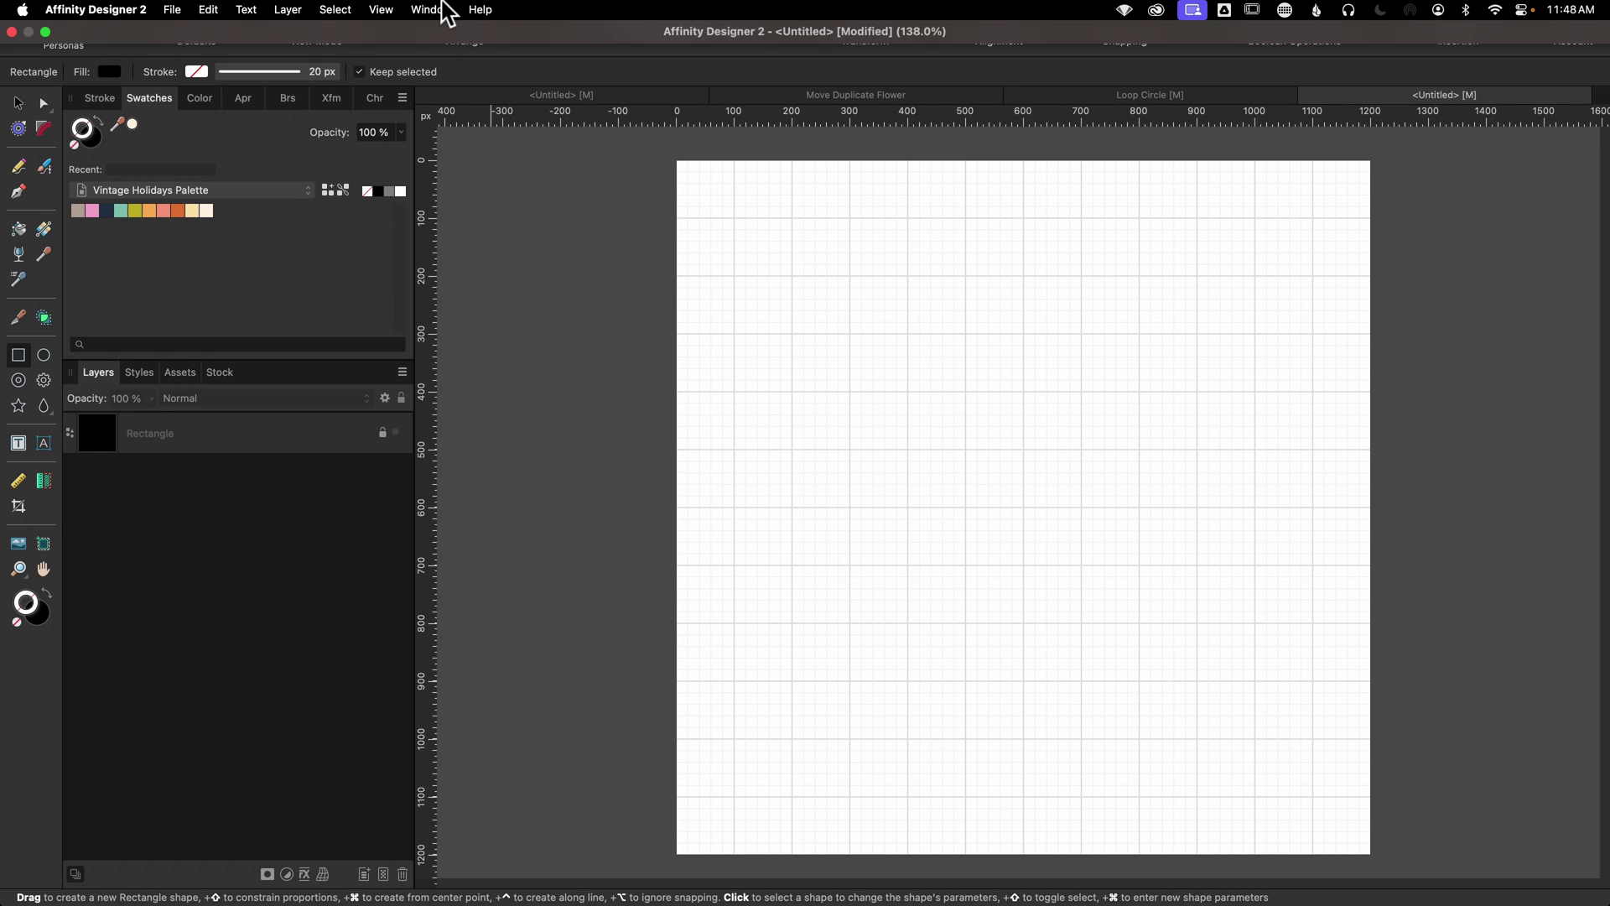
{"action": "left_click", "coordinate": [380, 9]}
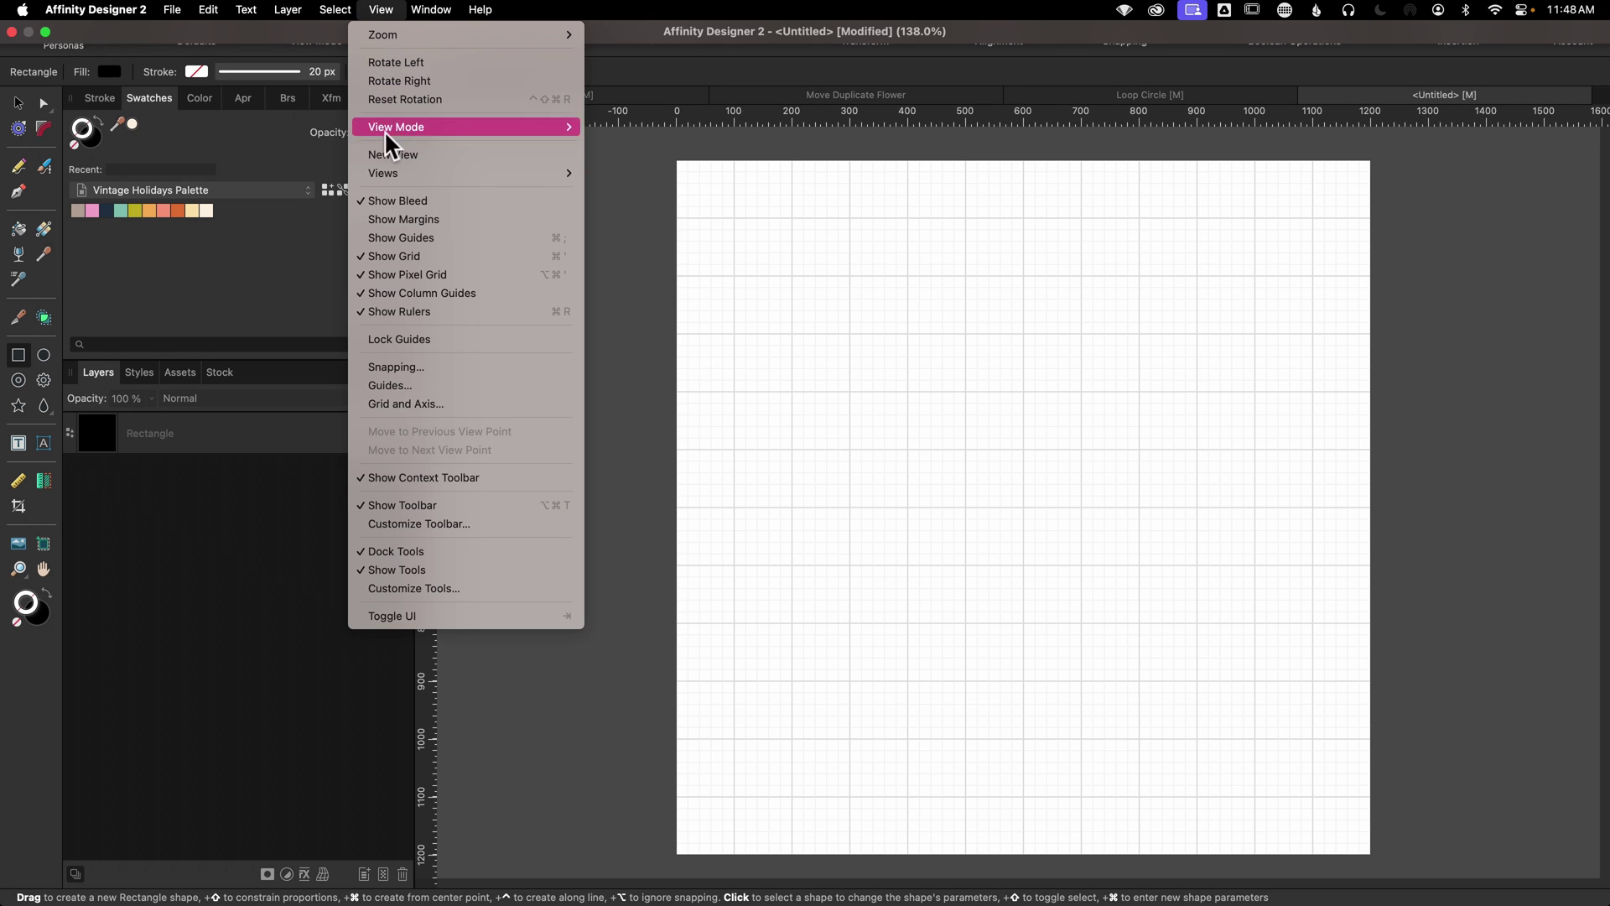
{"action": "left_click", "coordinate": [657, 301]}
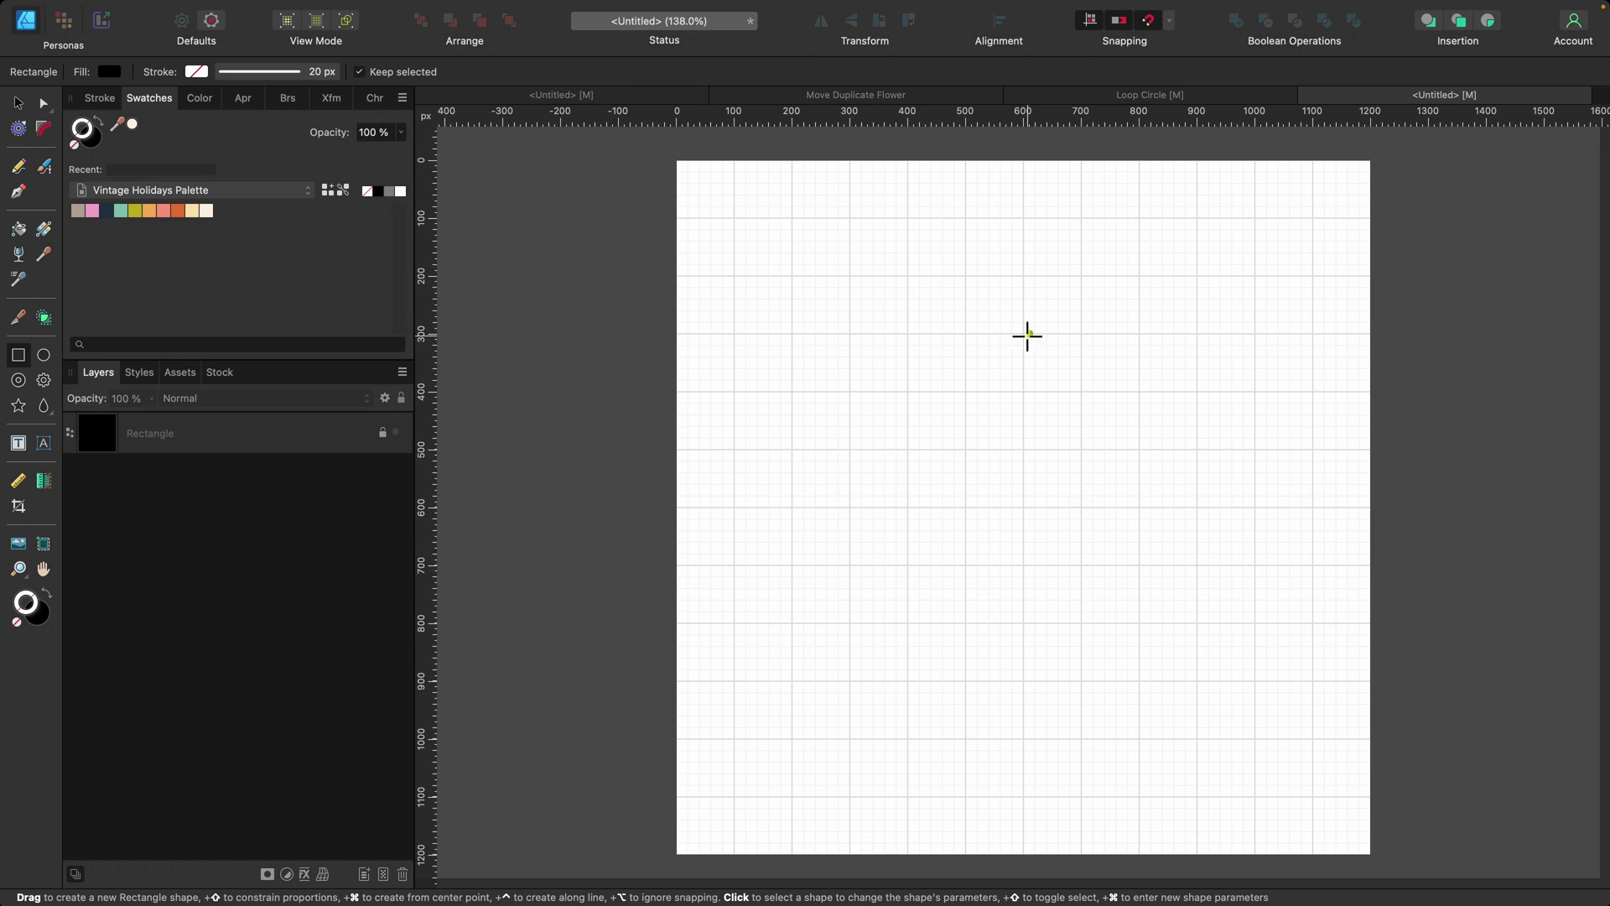
{"action": "left_click", "coordinate": [1171, 21]}
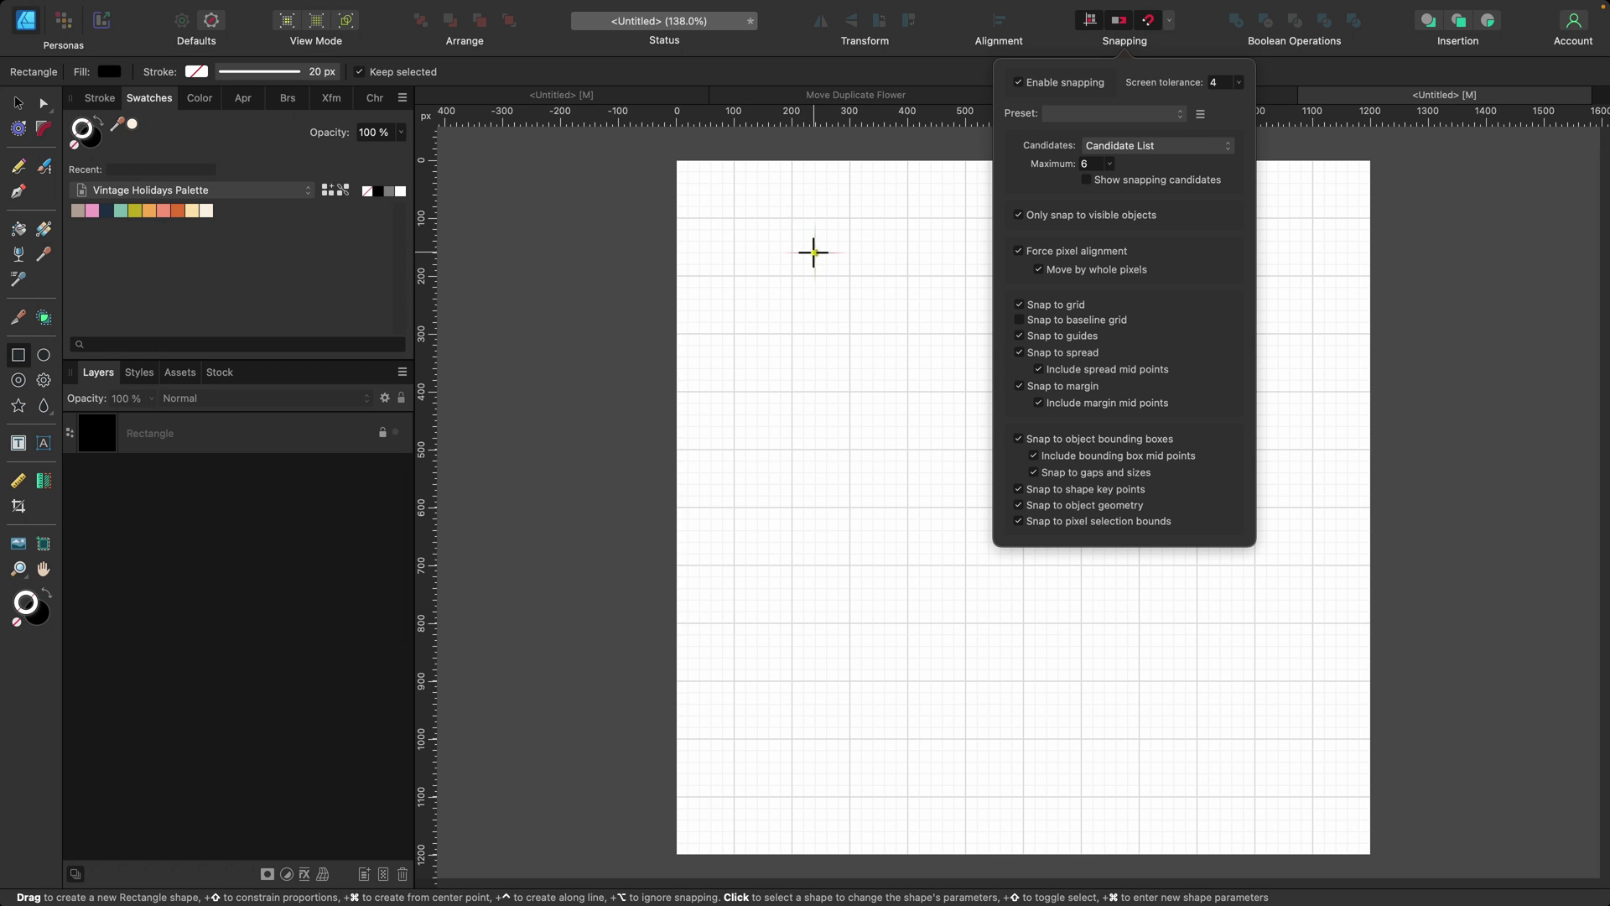
{"action": "left_click", "coordinate": [705, 275]}
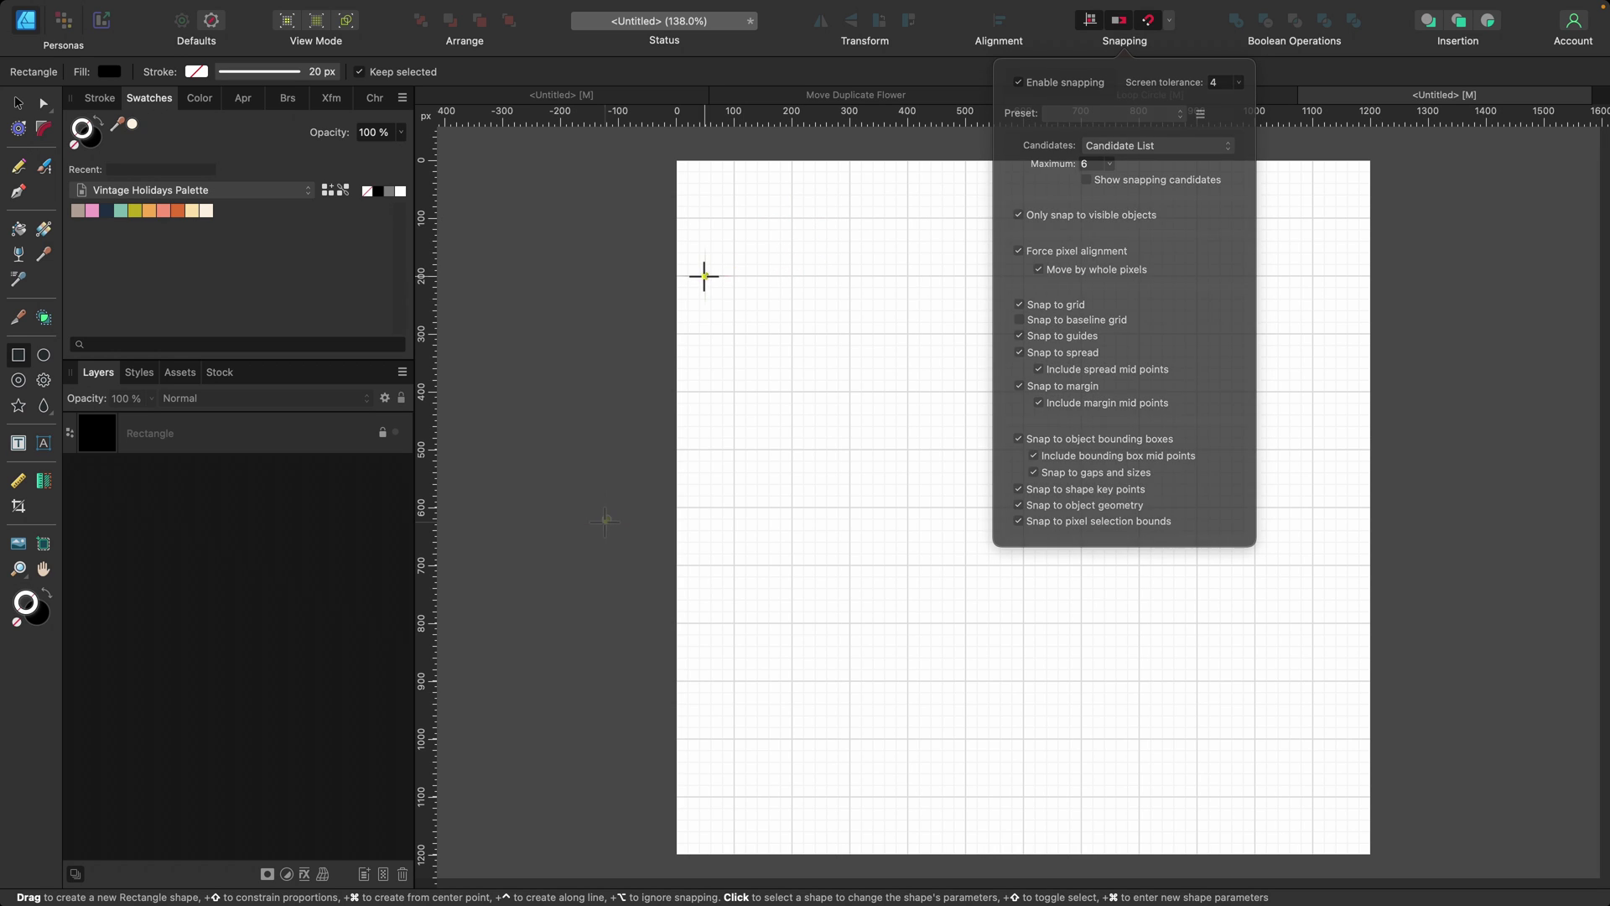
{"action": "left_click", "coordinate": [98, 120]}
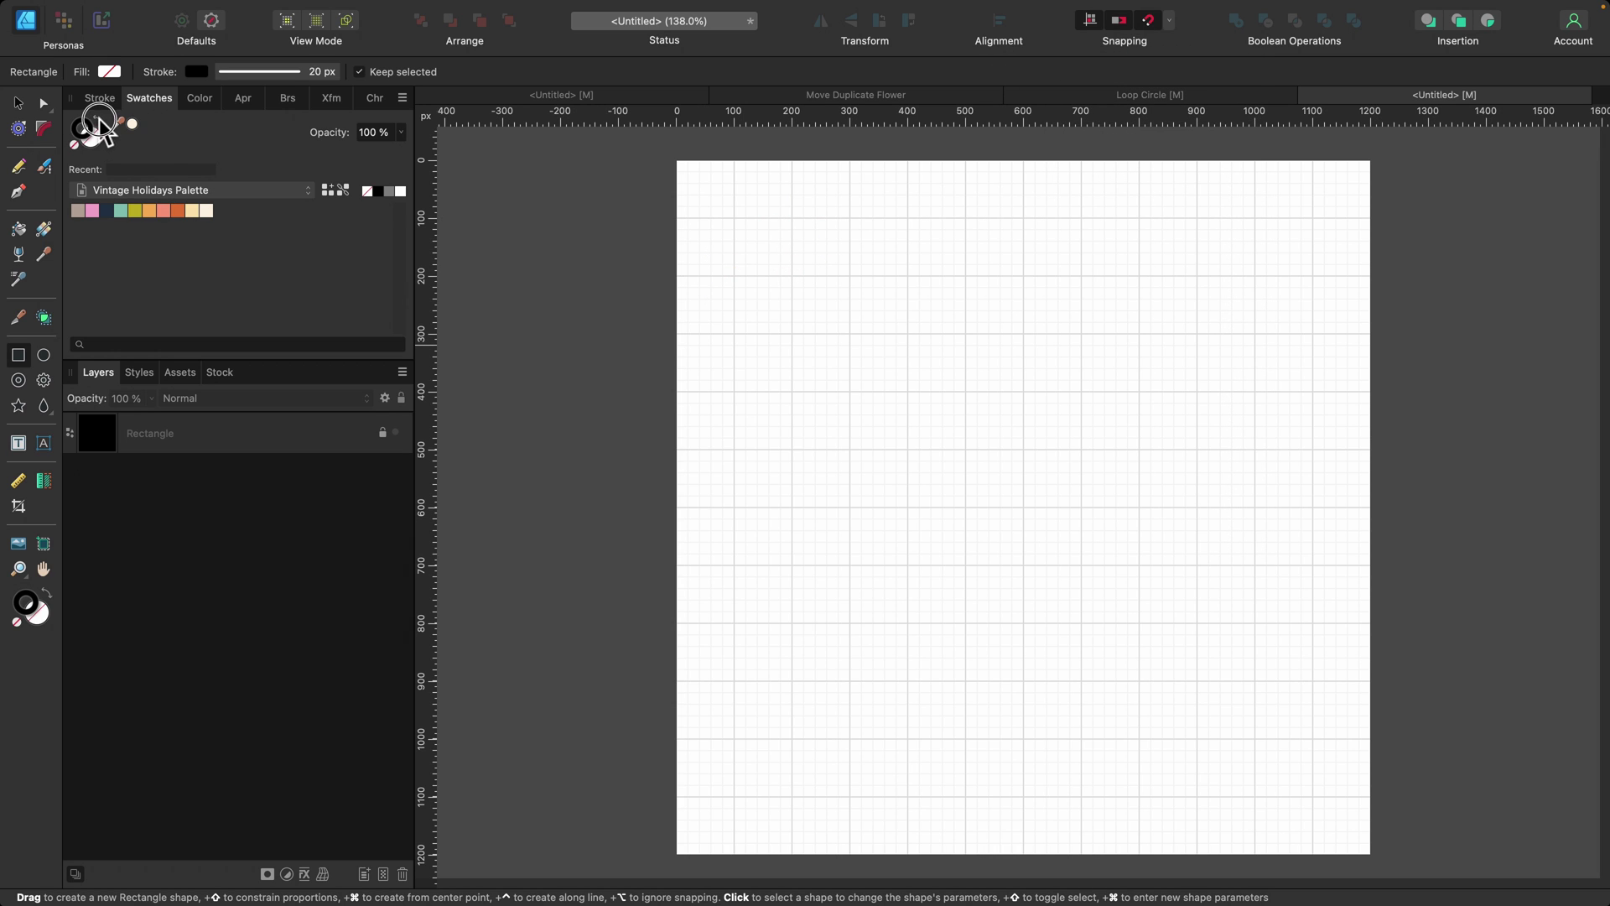
Step: Draw a tall outlined teardrop with the Tear Tool and flip it vertically, point down
{"action": "left_click", "coordinate": [41, 407]}
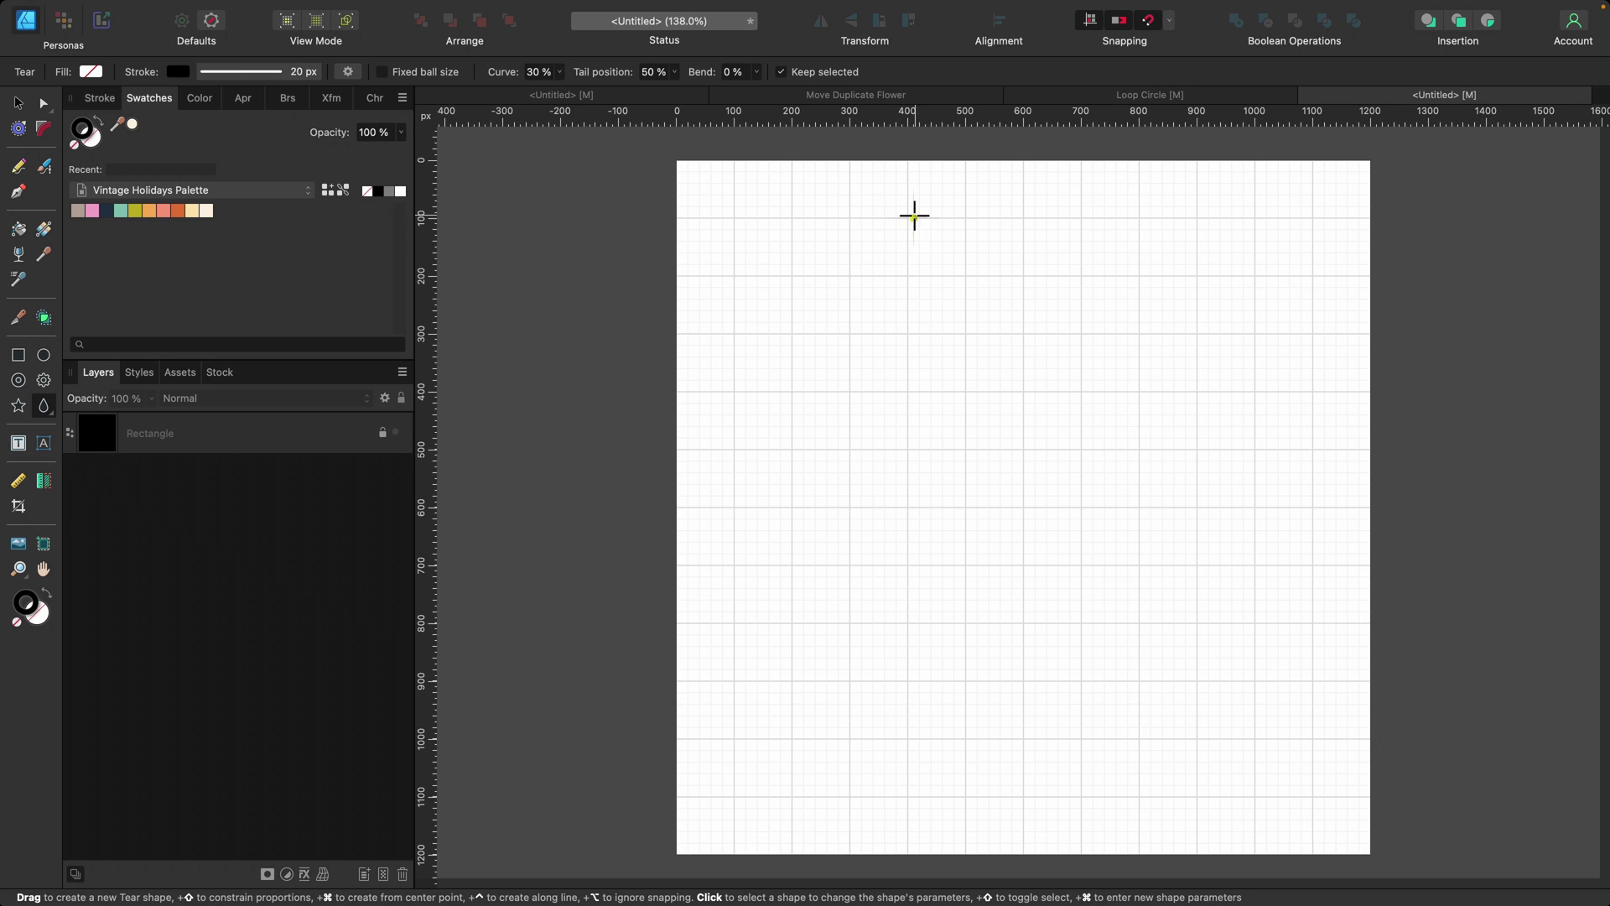
{"action": "left_click_drag", "start_coordinate": [913, 218], "coordinate": [1226, 734]}
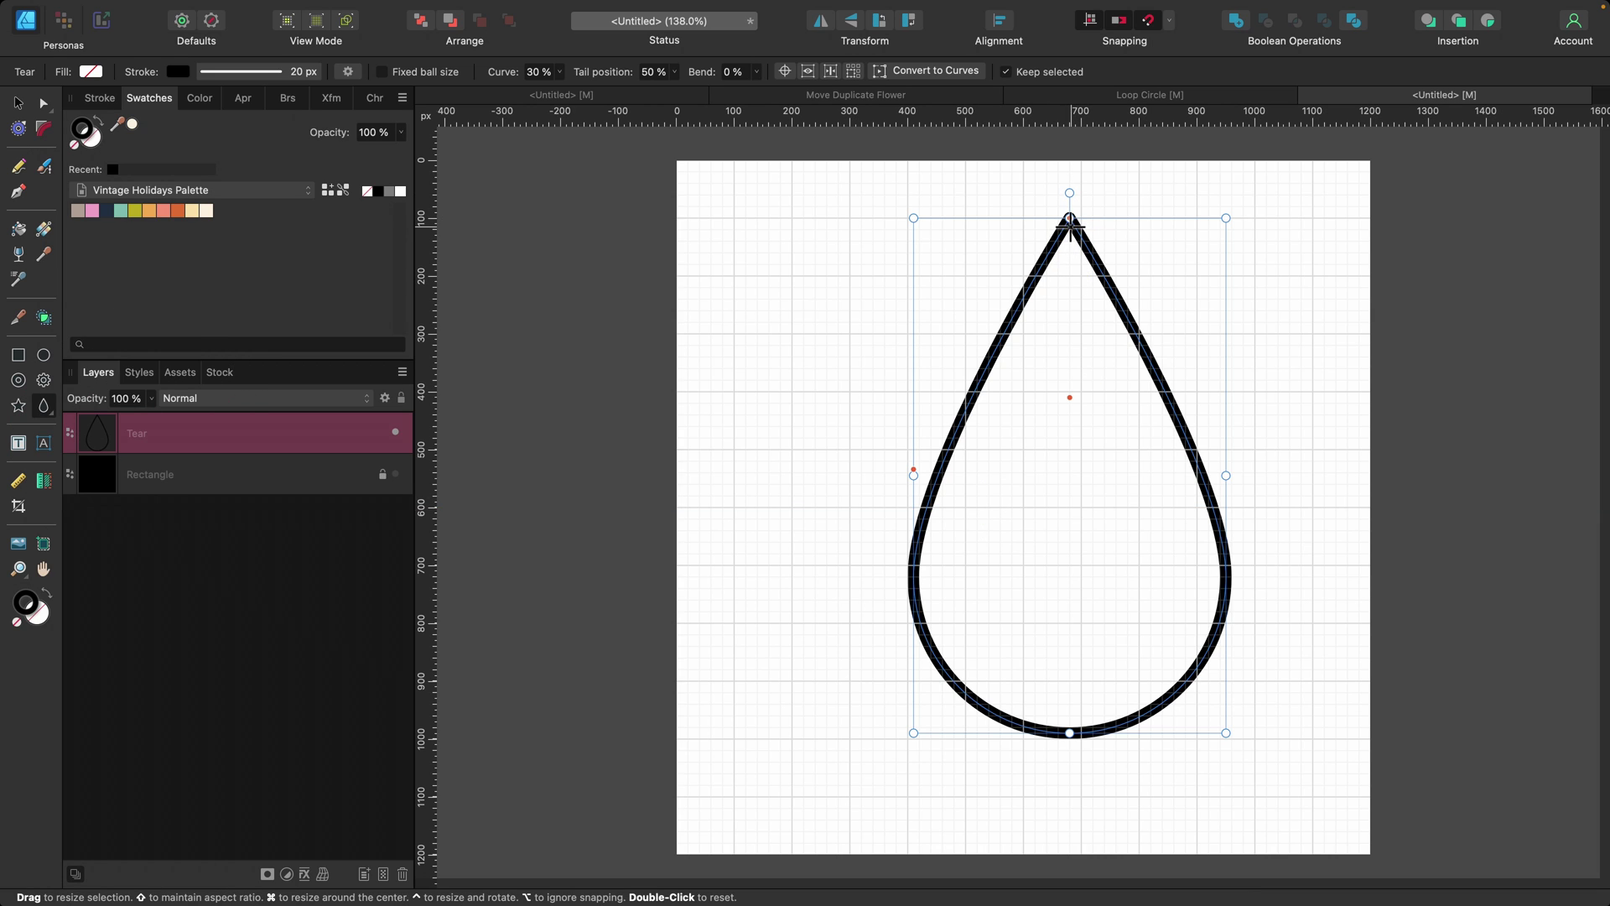
{"action": "left_click_drag", "start_coordinate": [1070, 225], "coordinate": [1069, 225]}
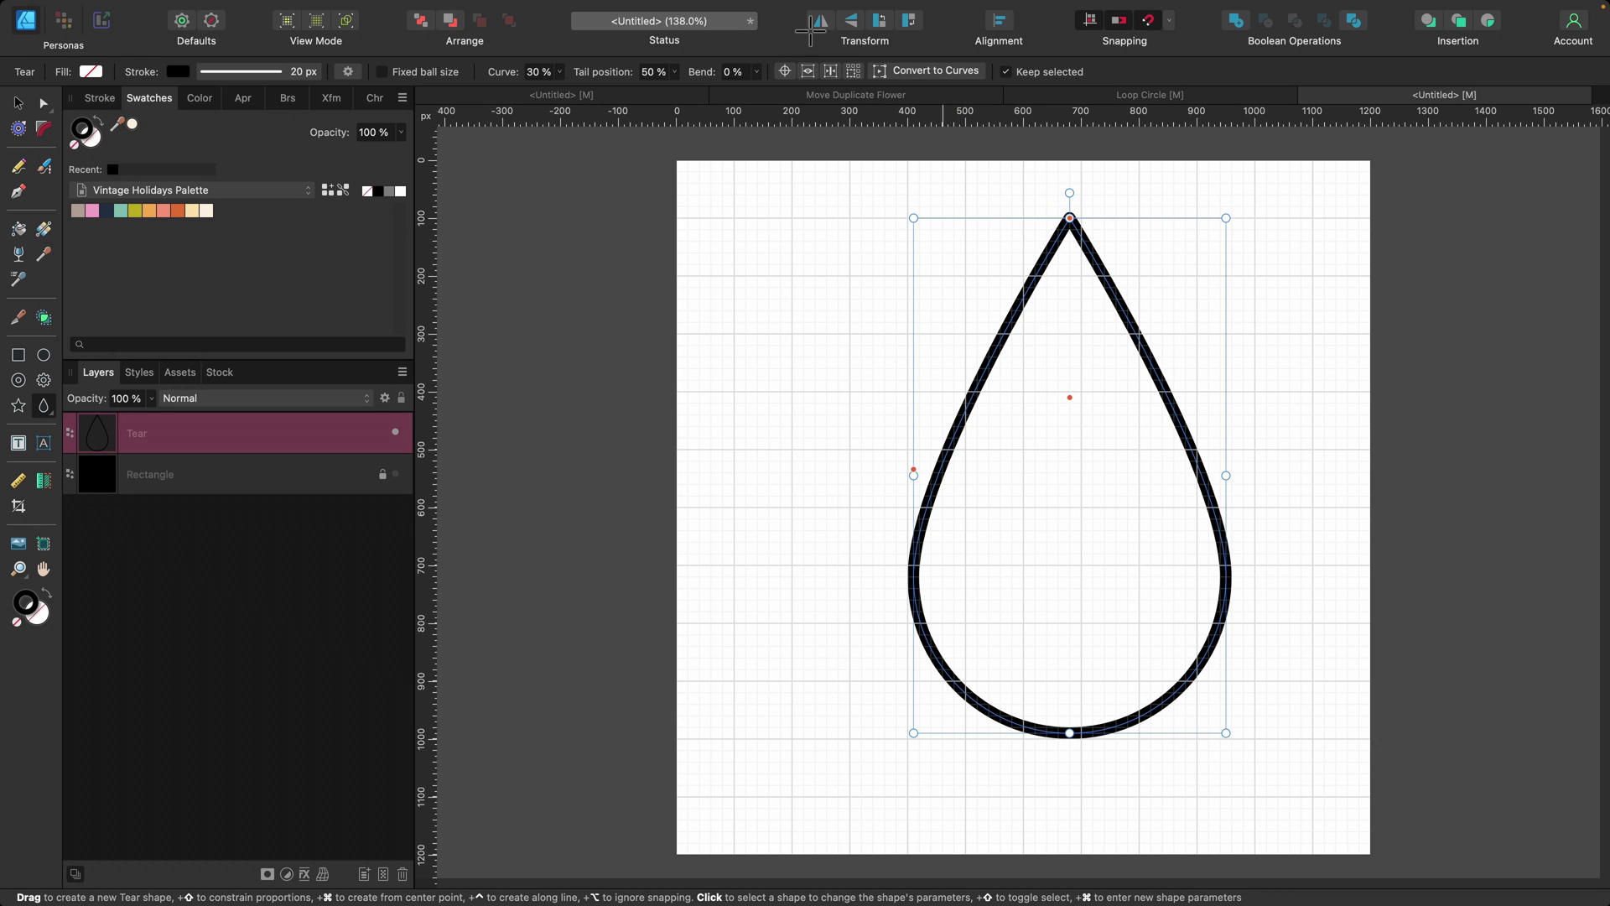
{"action": "left_click", "coordinate": [850, 21]}
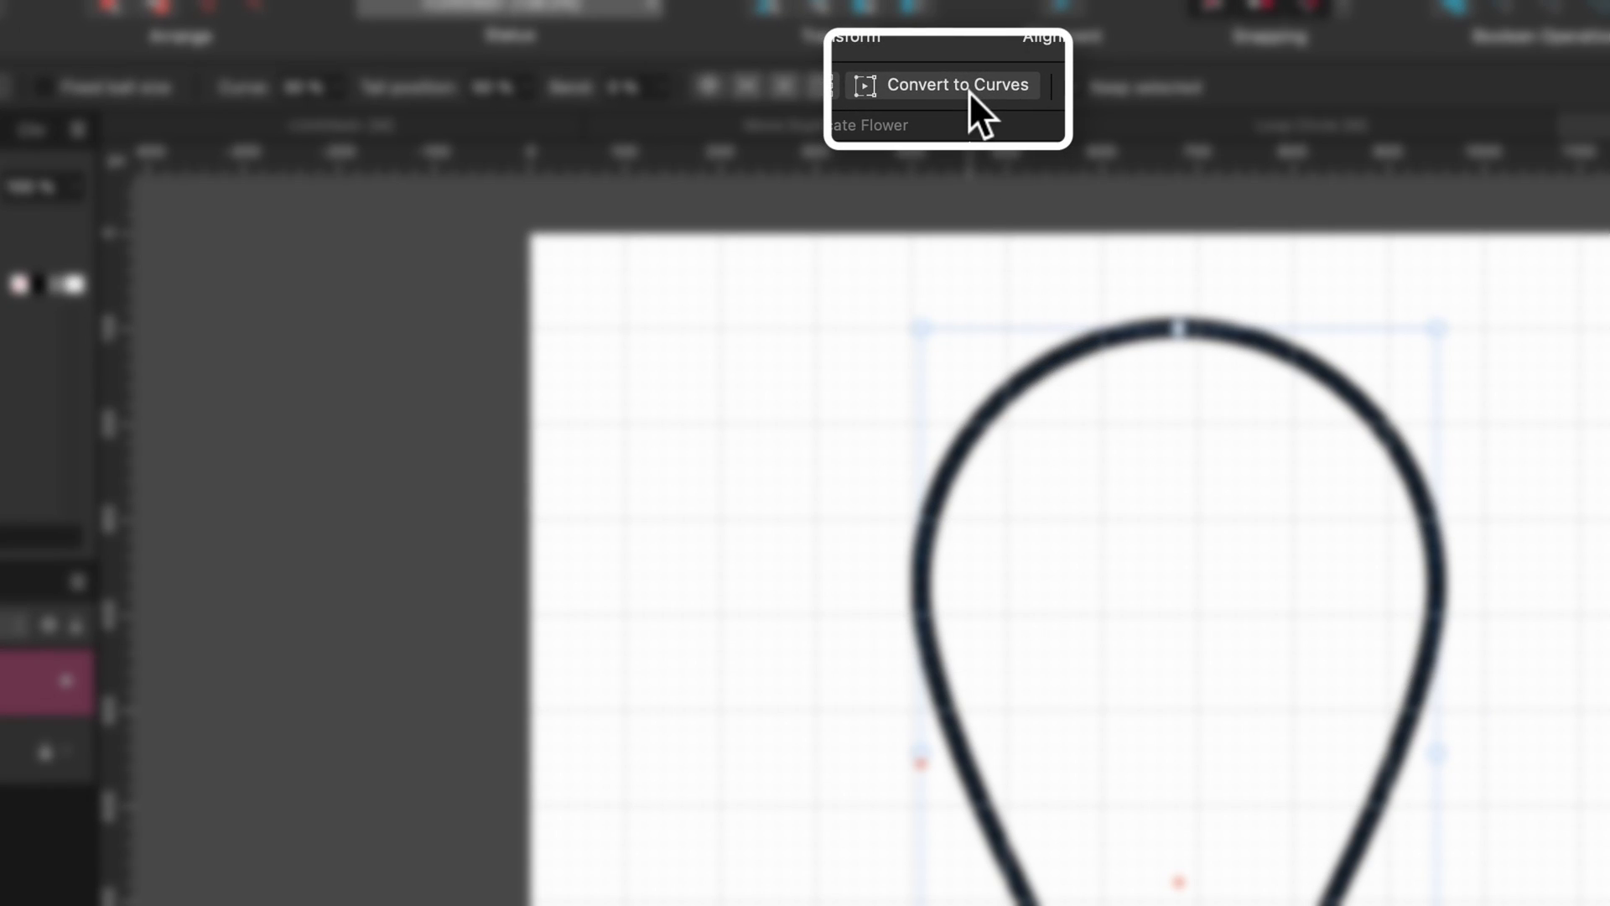
Step: Convert the teardrop to curves and break it open at the bottom node with a small gap
{"action": "left_click", "coordinate": [970, 91]}
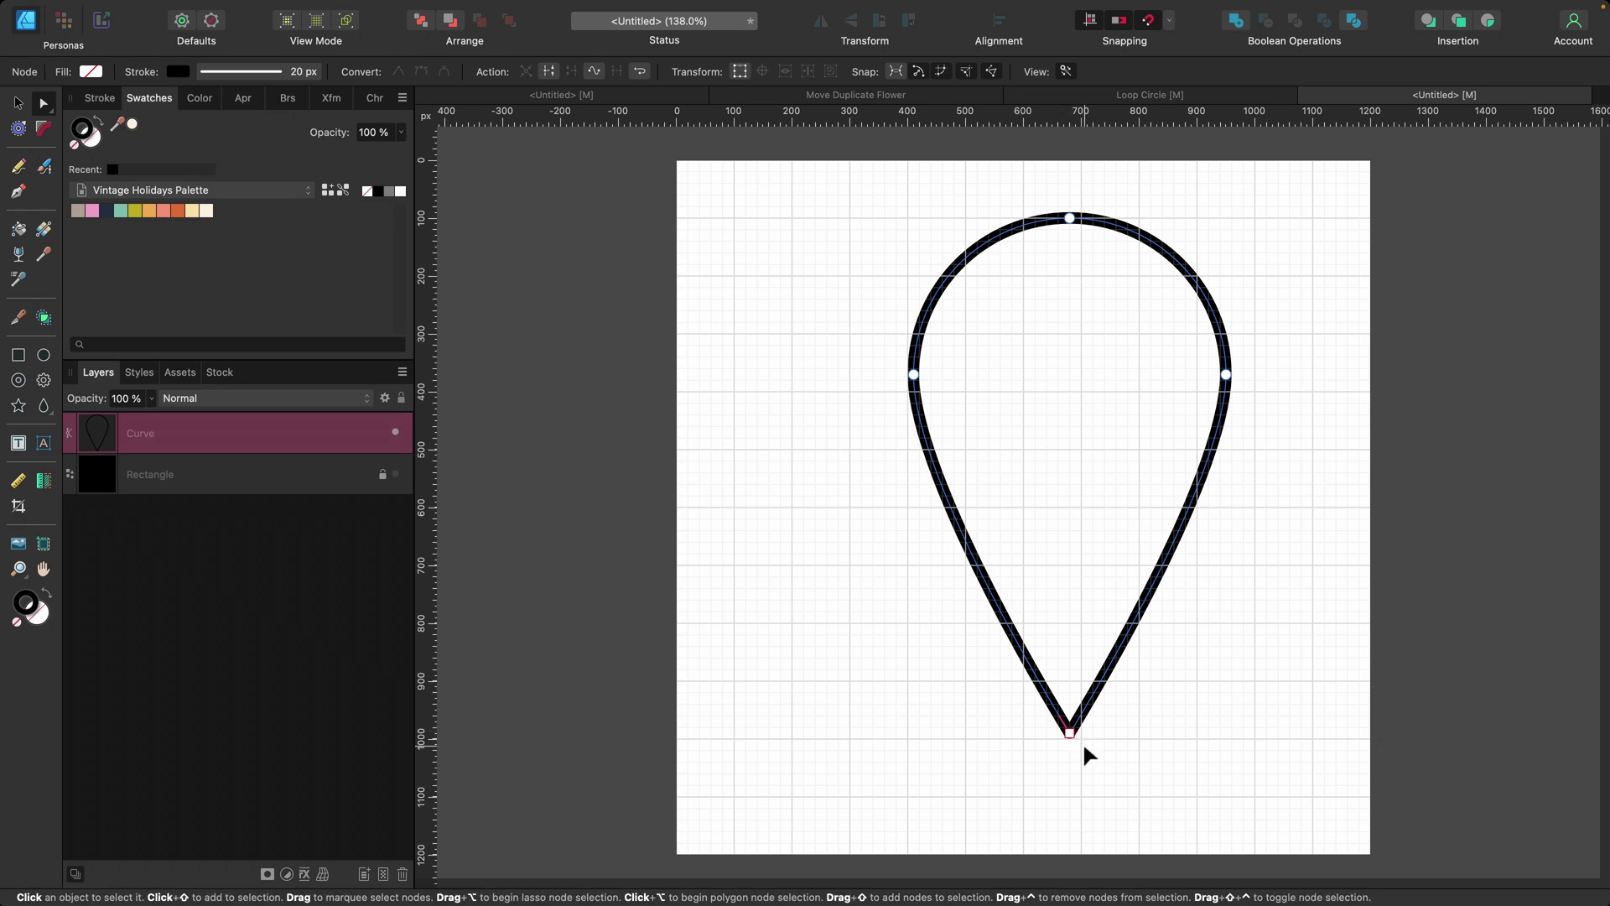
{"action": "left_click", "coordinate": [1070, 734]}
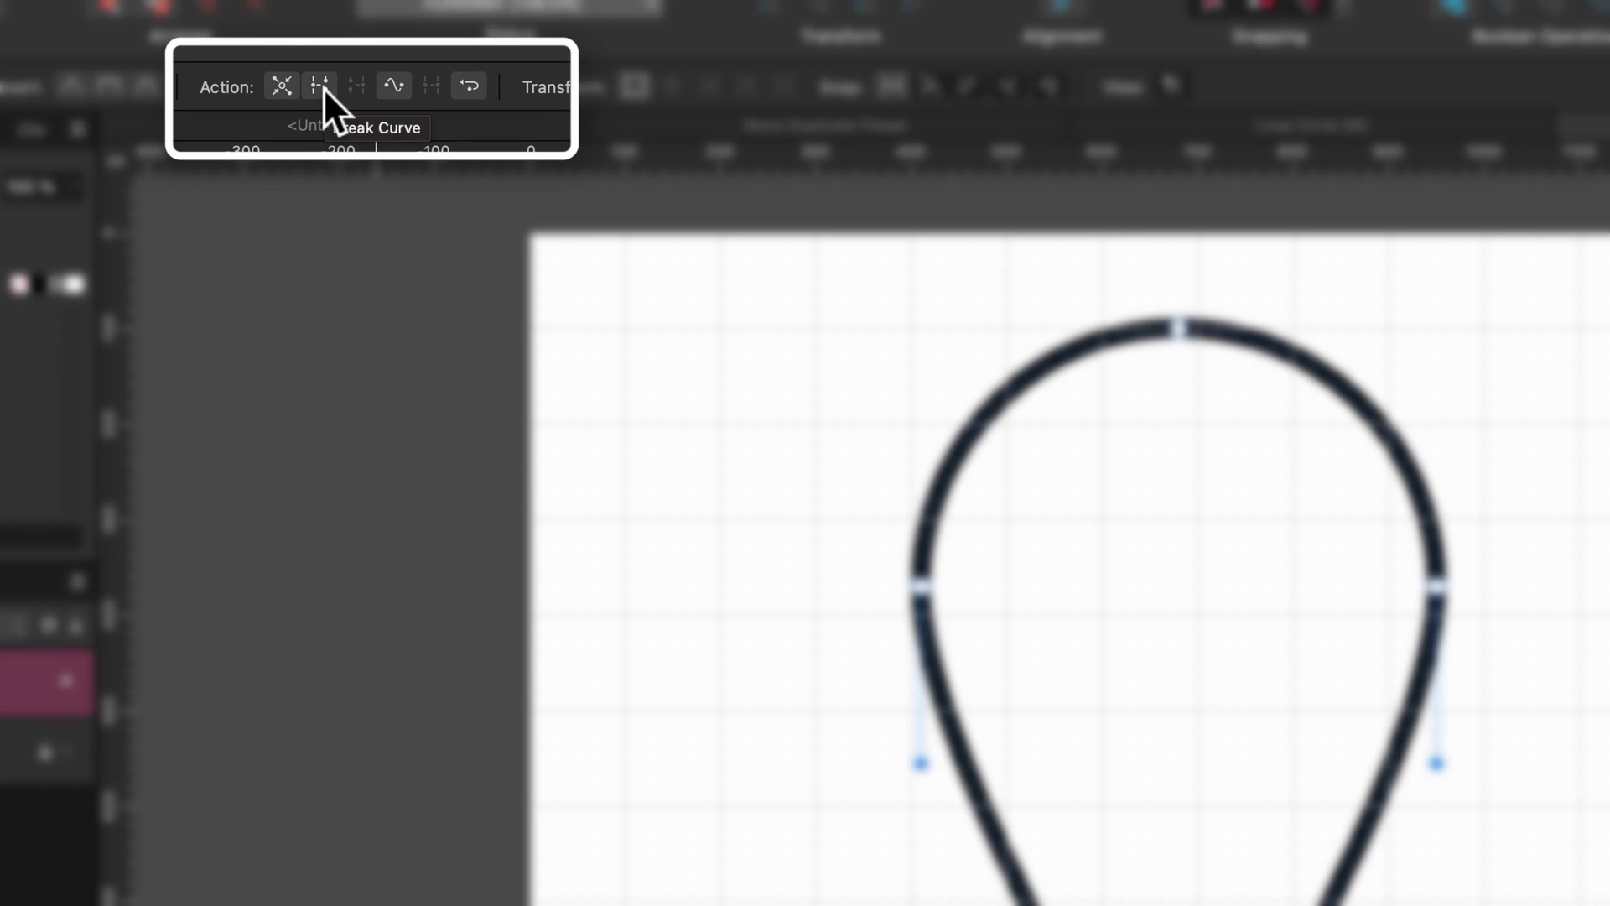
{"action": "left_click", "coordinate": [323, 87]}
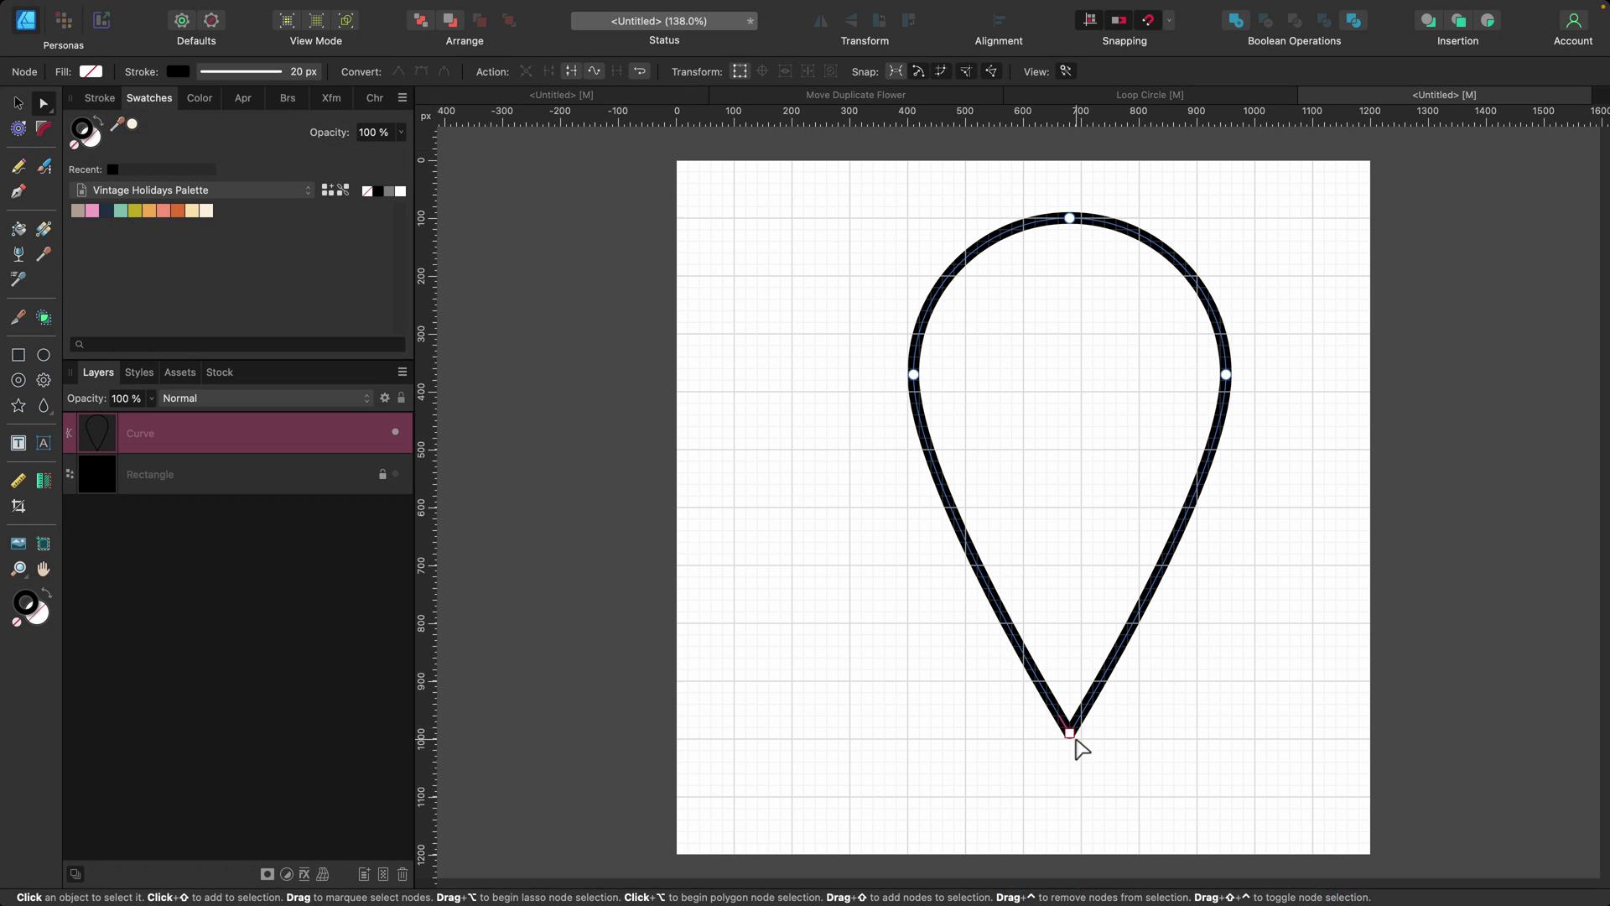
{"action": "left_click_drag", "start_coordinate": [1070, 735], "coordinate": [1029, 738]}
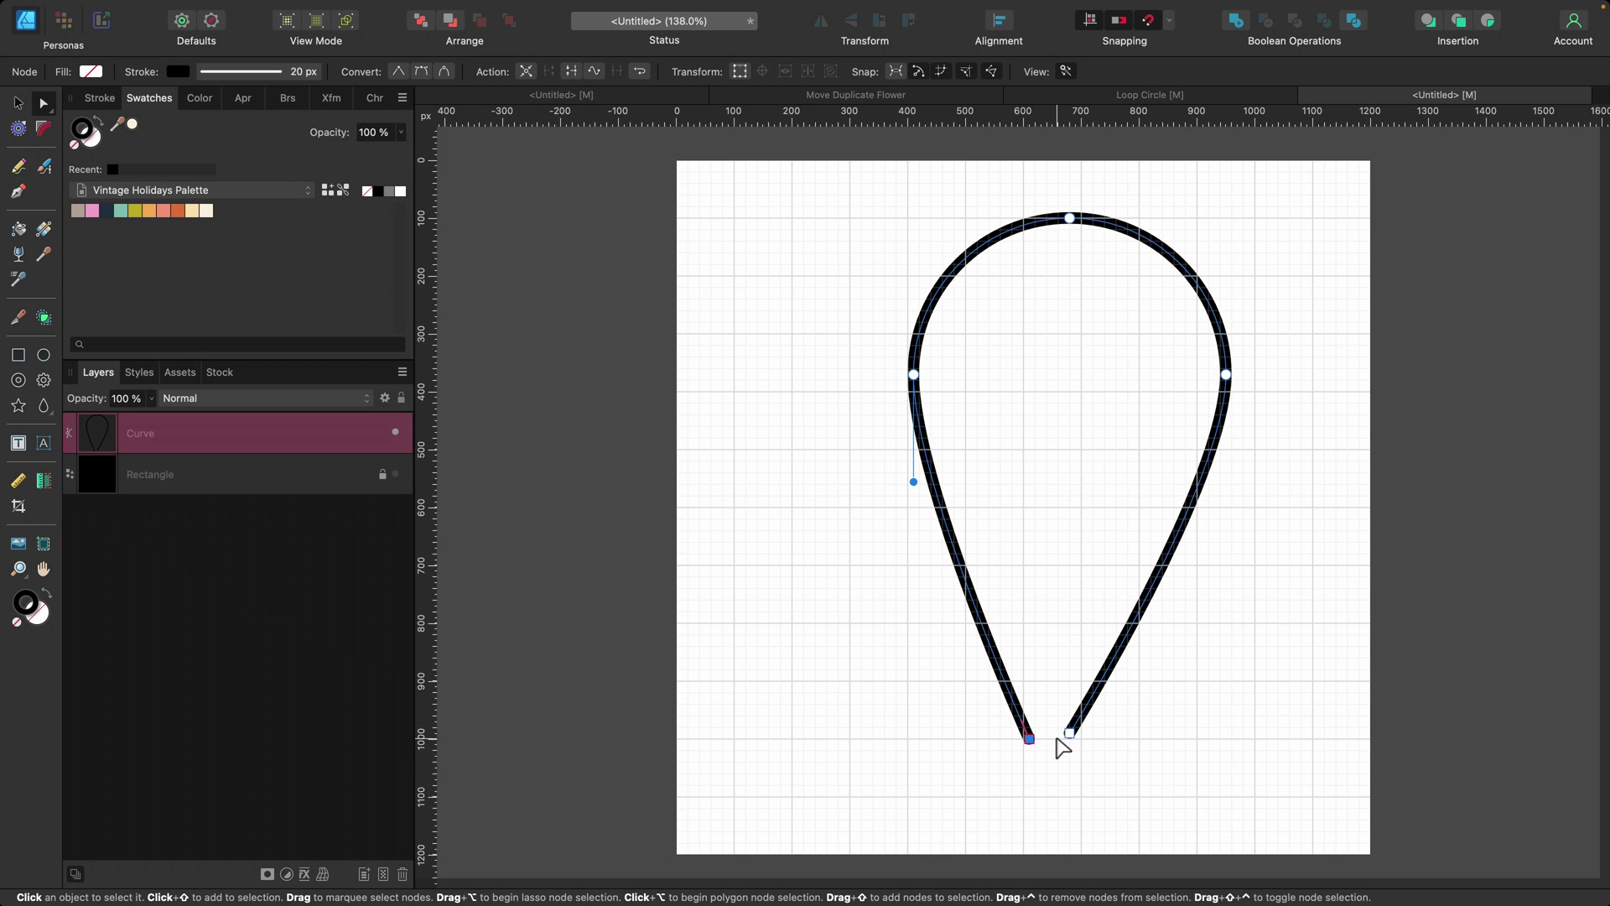
Step: Centre the broken curve horizontally and vertically on the page
{"action": "left_click", "coordinate": [18, 103]}
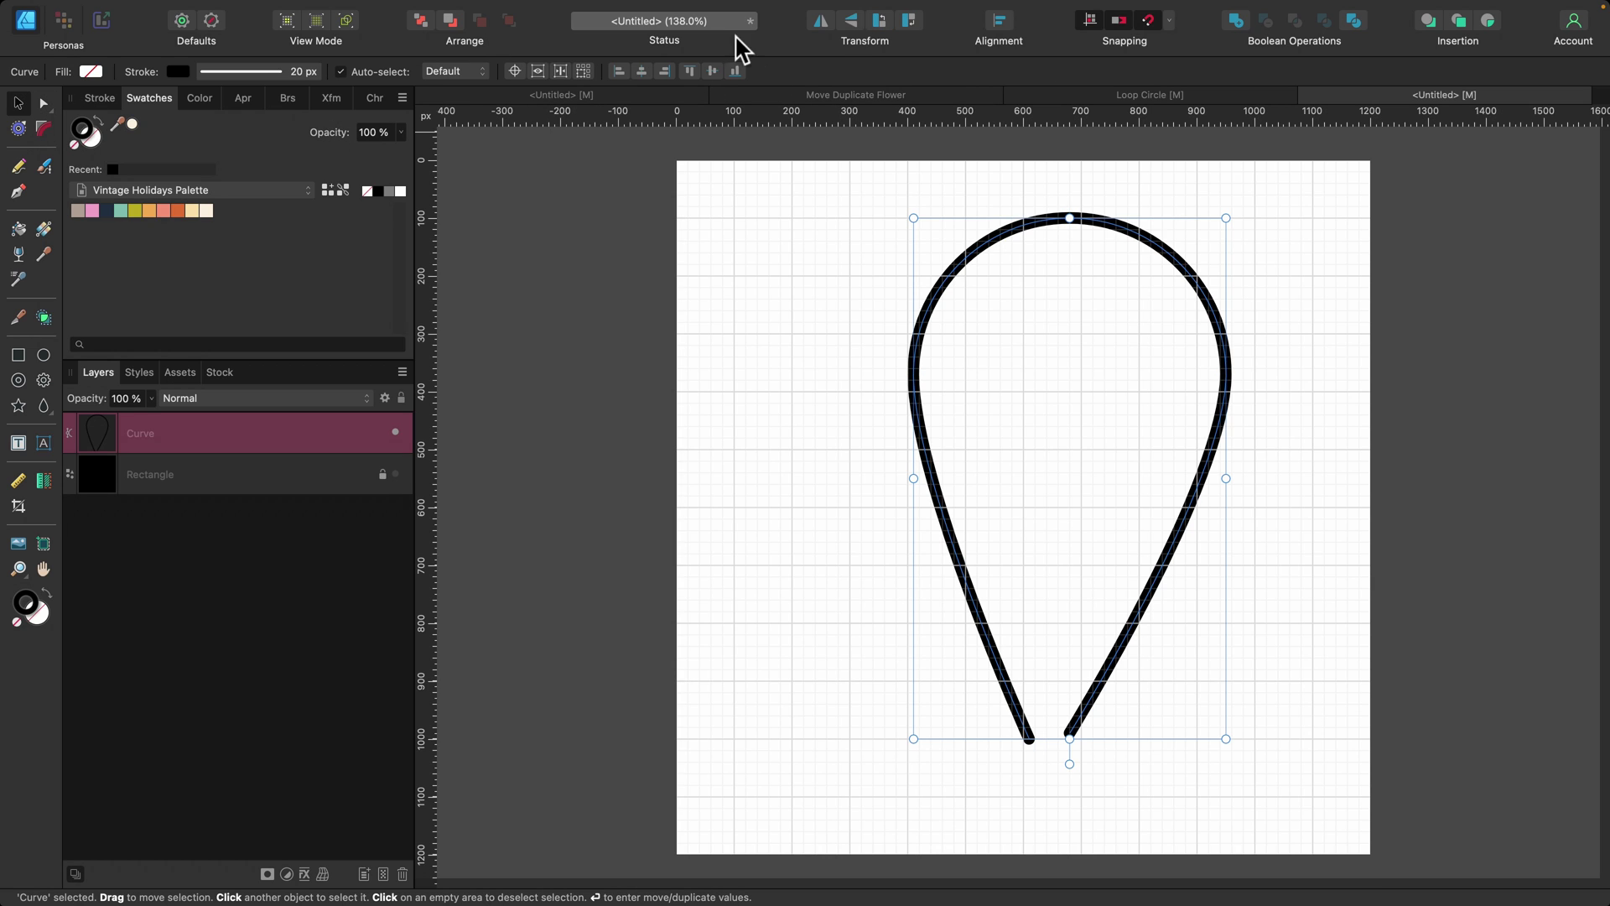
{"action": "left_click", "coordinate": [998, 23]}
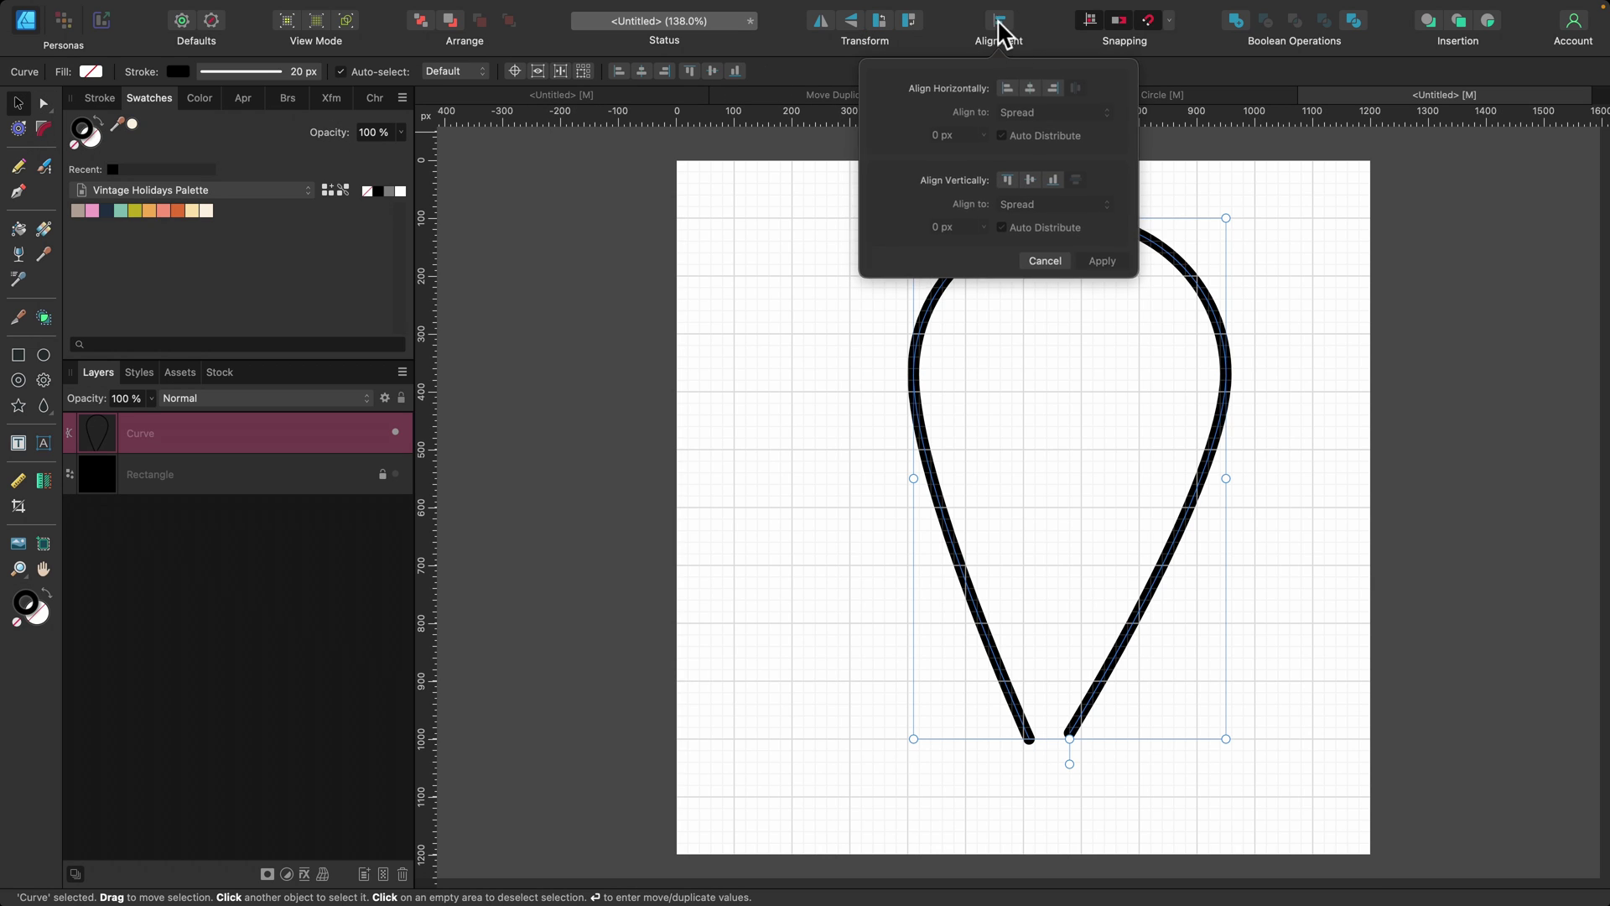
{"action": "left_click", "coordinate": [1031, 89]}
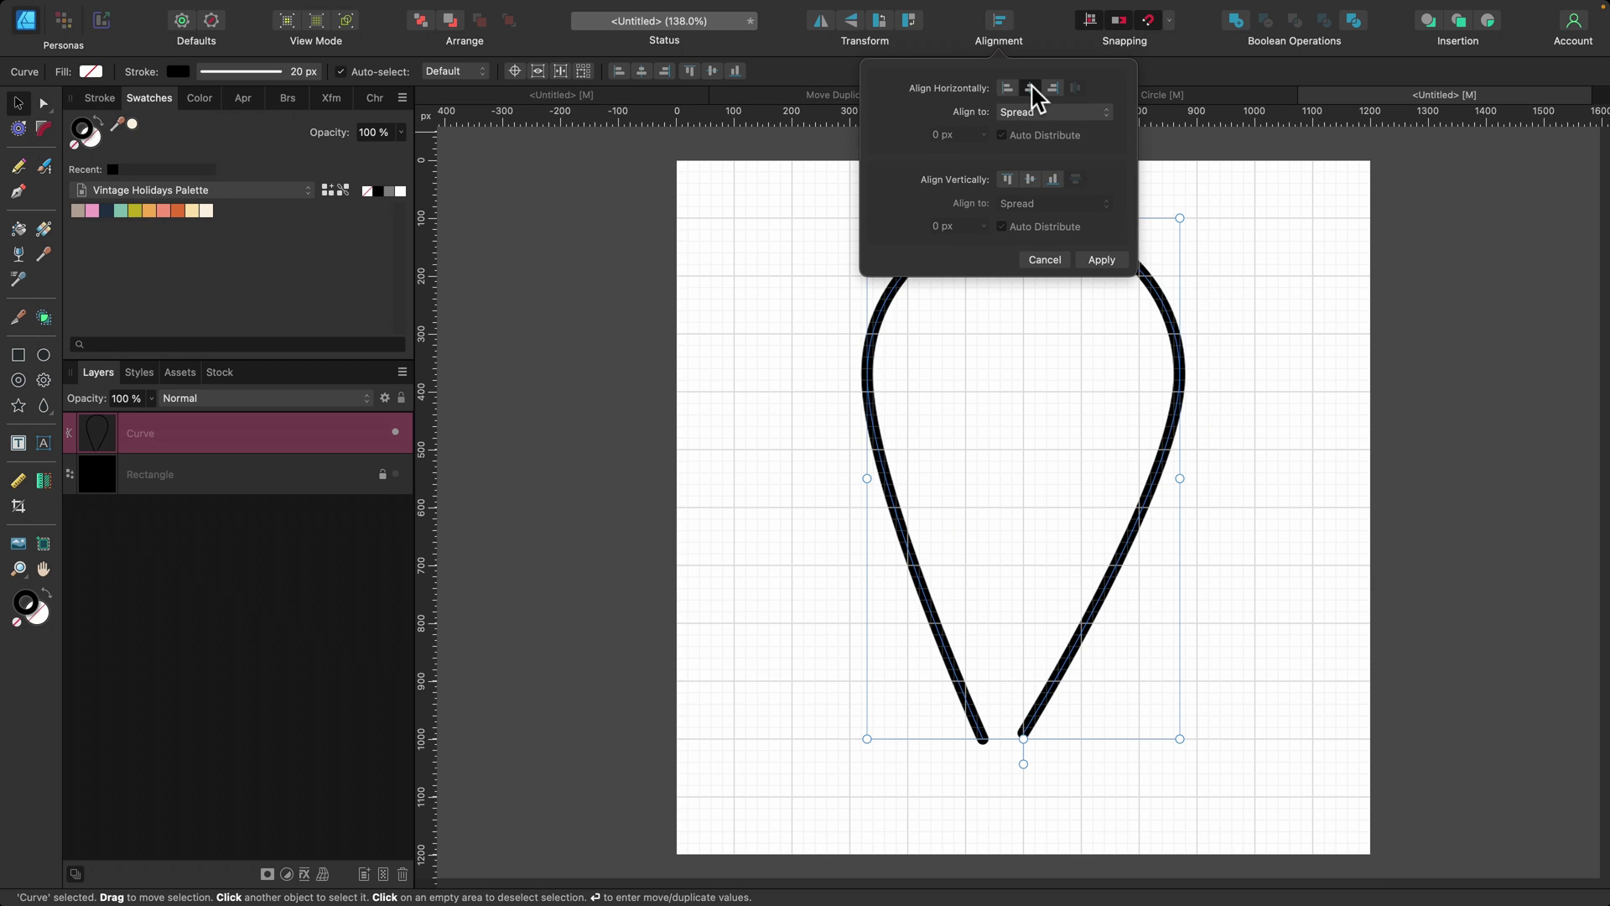
{"action": "left_click", "coordinate": [1030, 179]}
{"action": "left_click", "coordinate": [1097, 260]}
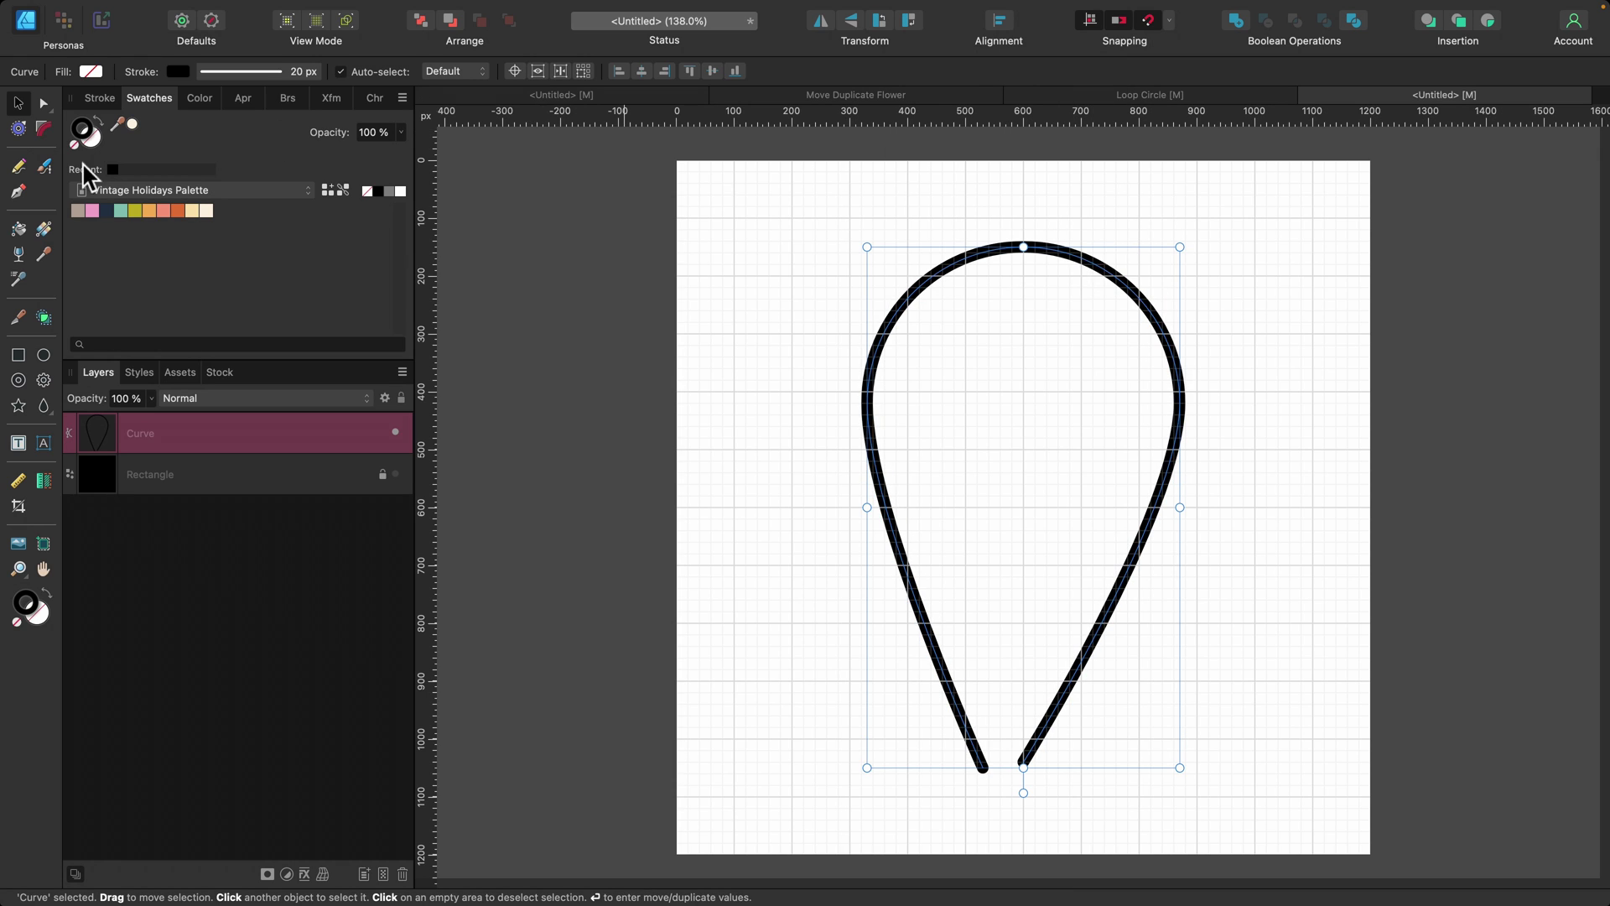
{"action": "left_click", "coordinate": [44, 103]}
Step: Drag the curve's bottom-left end node across to the page's right edge
{"action": "left_click", "coordinate": [983, 767]}
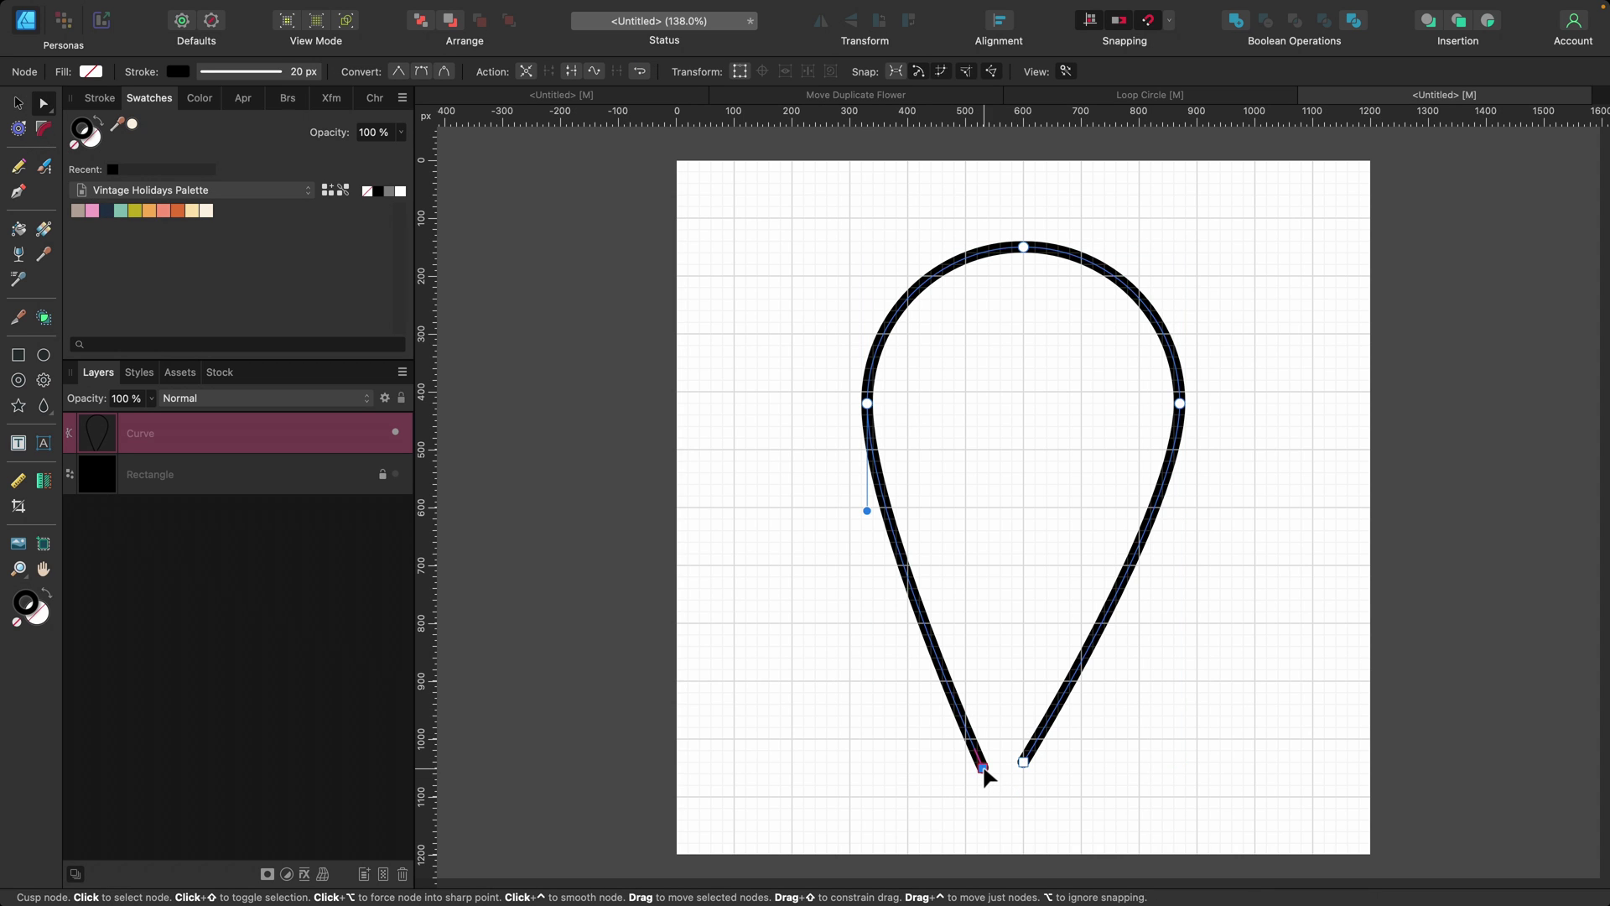
{"action": "left_click_drag", "start_coordinate": [983, 769], "coordinate": [1336, 785]}
{"action": "scroll", "coordinate": [1337, 786], "scroll_direction": "up", "scroll_amount": 5}
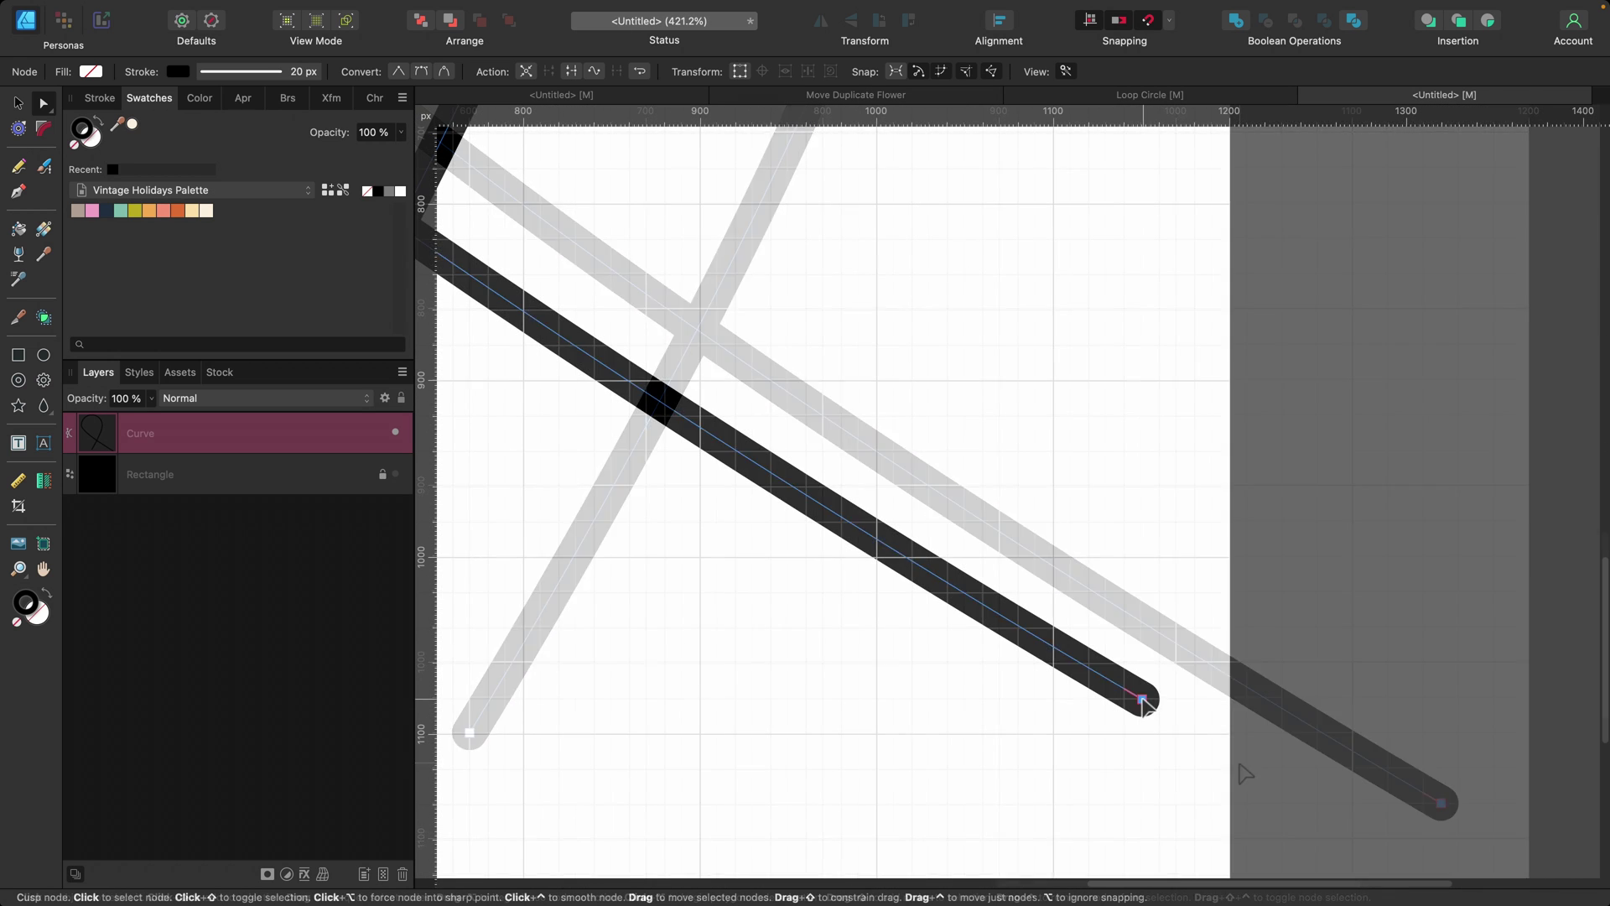
{"action": "left_click_drag", "start_coordinate": [1179, 721], "coordinate": [1230, 735]}
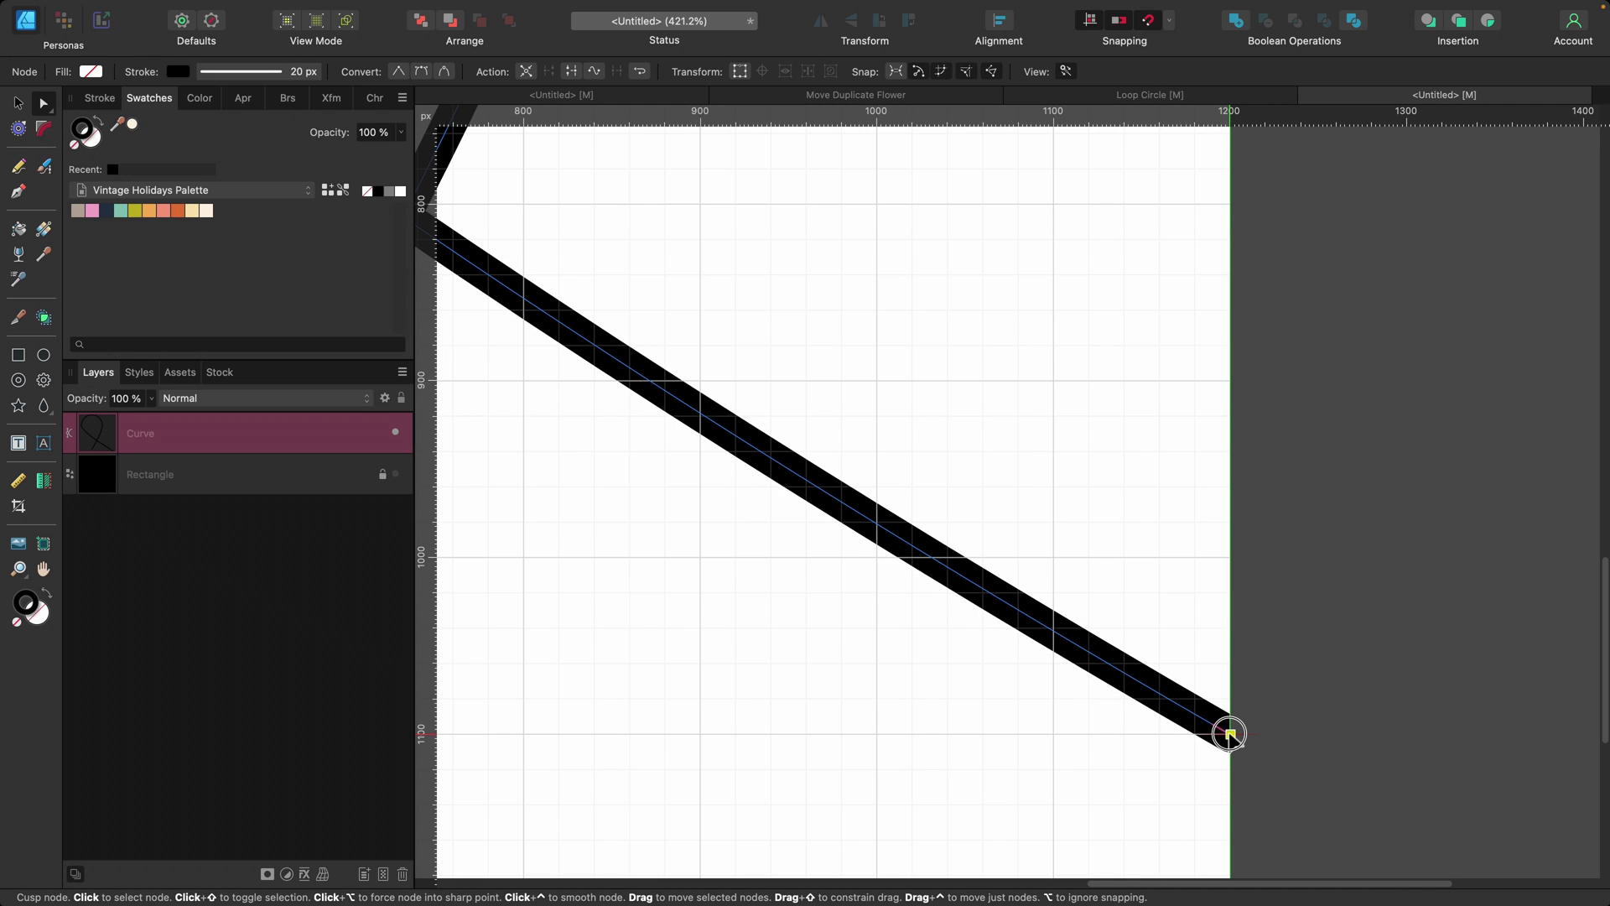
{"action": "left_click_drag", "start_coordinate": [1230, 735], "coordinate": [1229, 737]}
{"action": "scroll", "coordinate": [1232, 782], "scroll_direction": "up", "scroll_amount": 3}
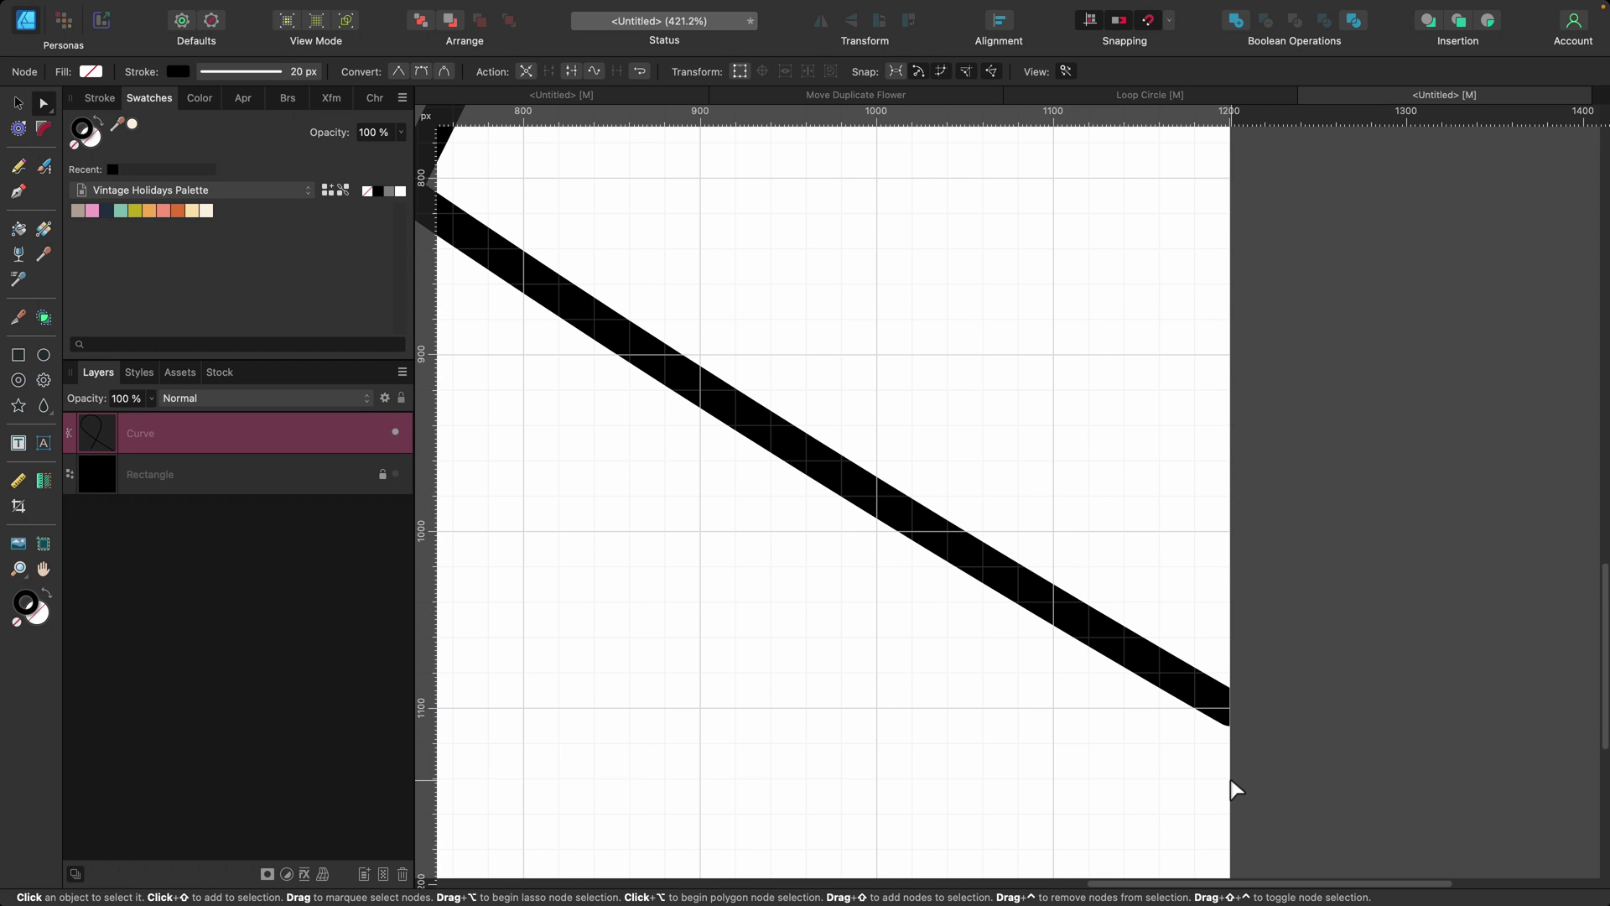
{"action": "scroll", "coordinate": [1218, 779], "scroll_direction": "up", "scroll_amount": 10}
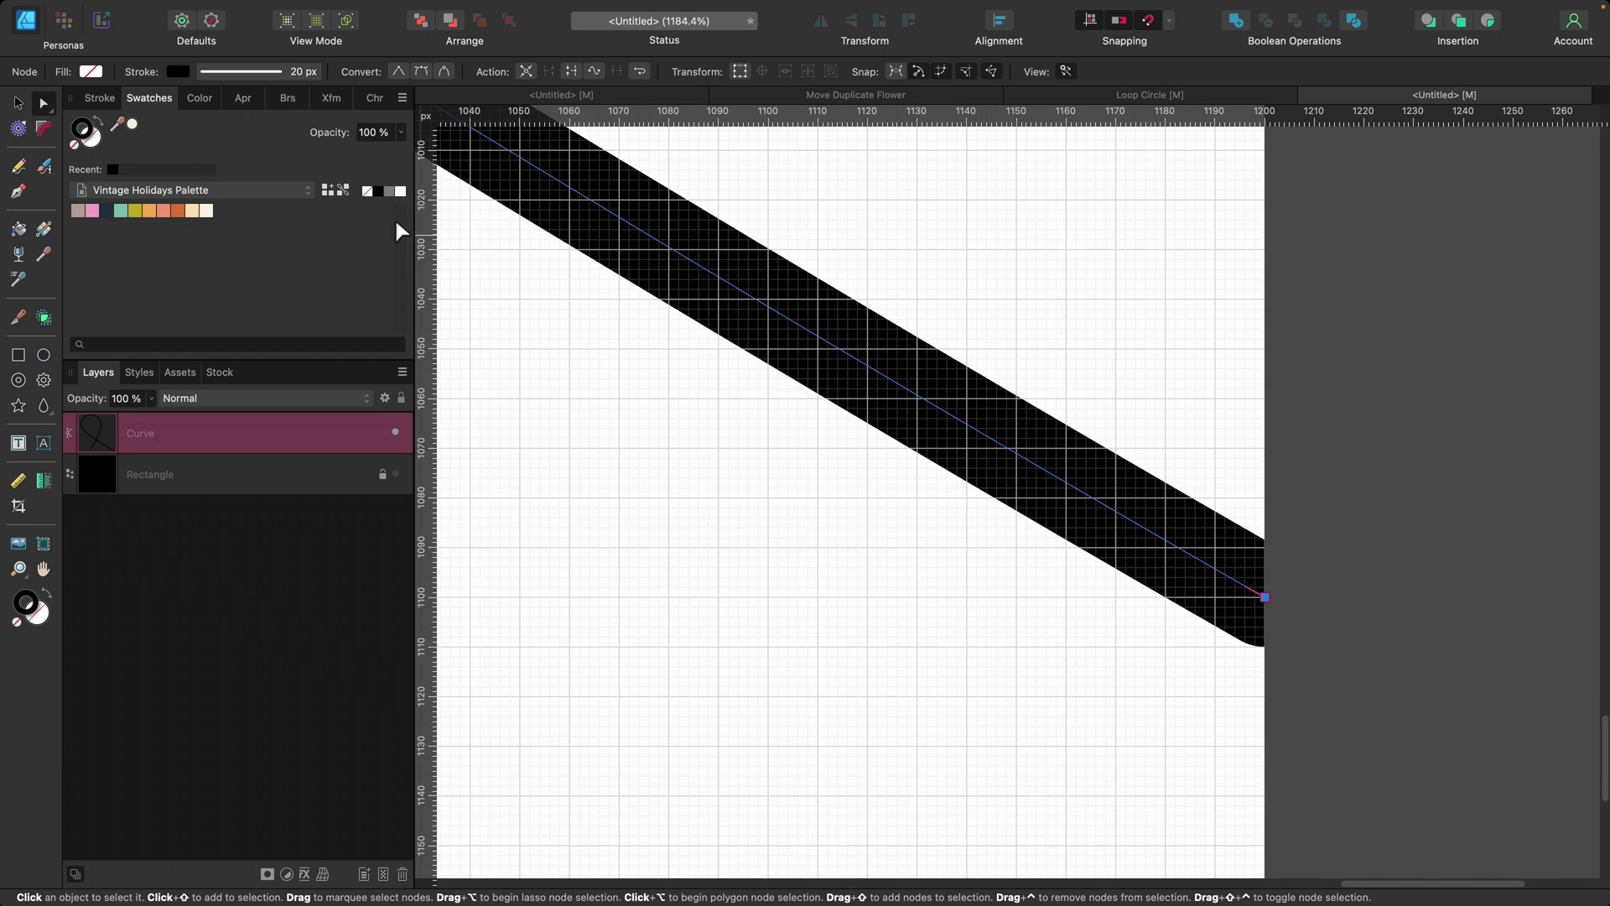
Step: Set the stroke's end caps to flat butt caps
{"action": "left_click", "coordinate": [84, 98]}
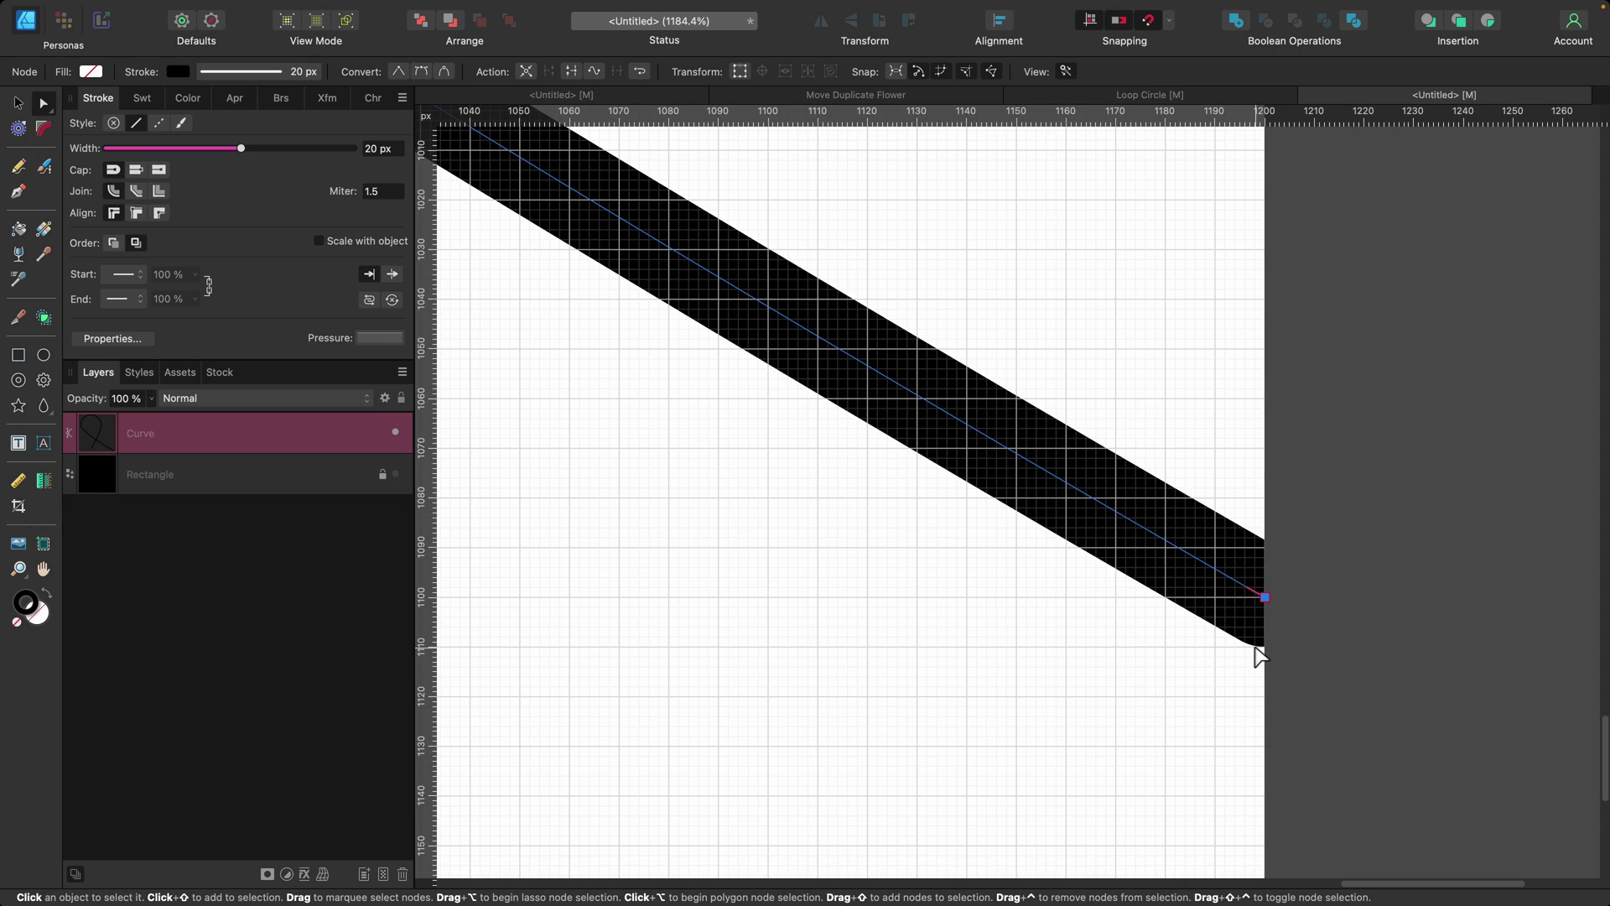
{"action": "left_click", "coordinate": [134, 170]}
{"action": "left_click", "coordinate": [136, 171]}
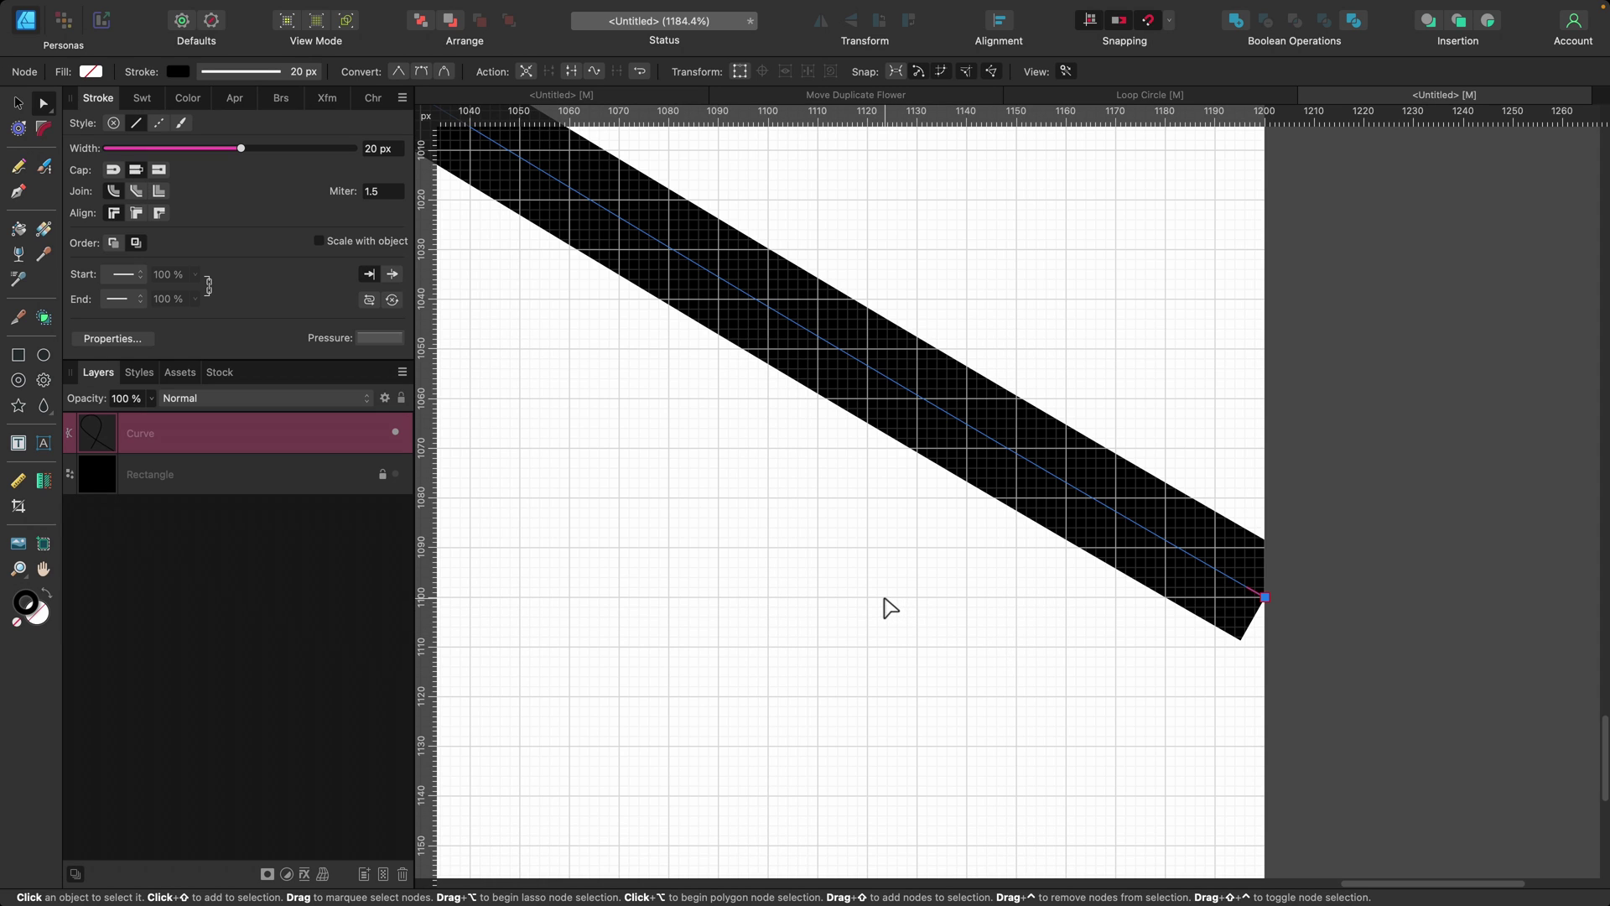
Step: Move the other end node to the left page edge and pull both side handles down for a symmetric loop
{"action": "key", "text": "super+0"}
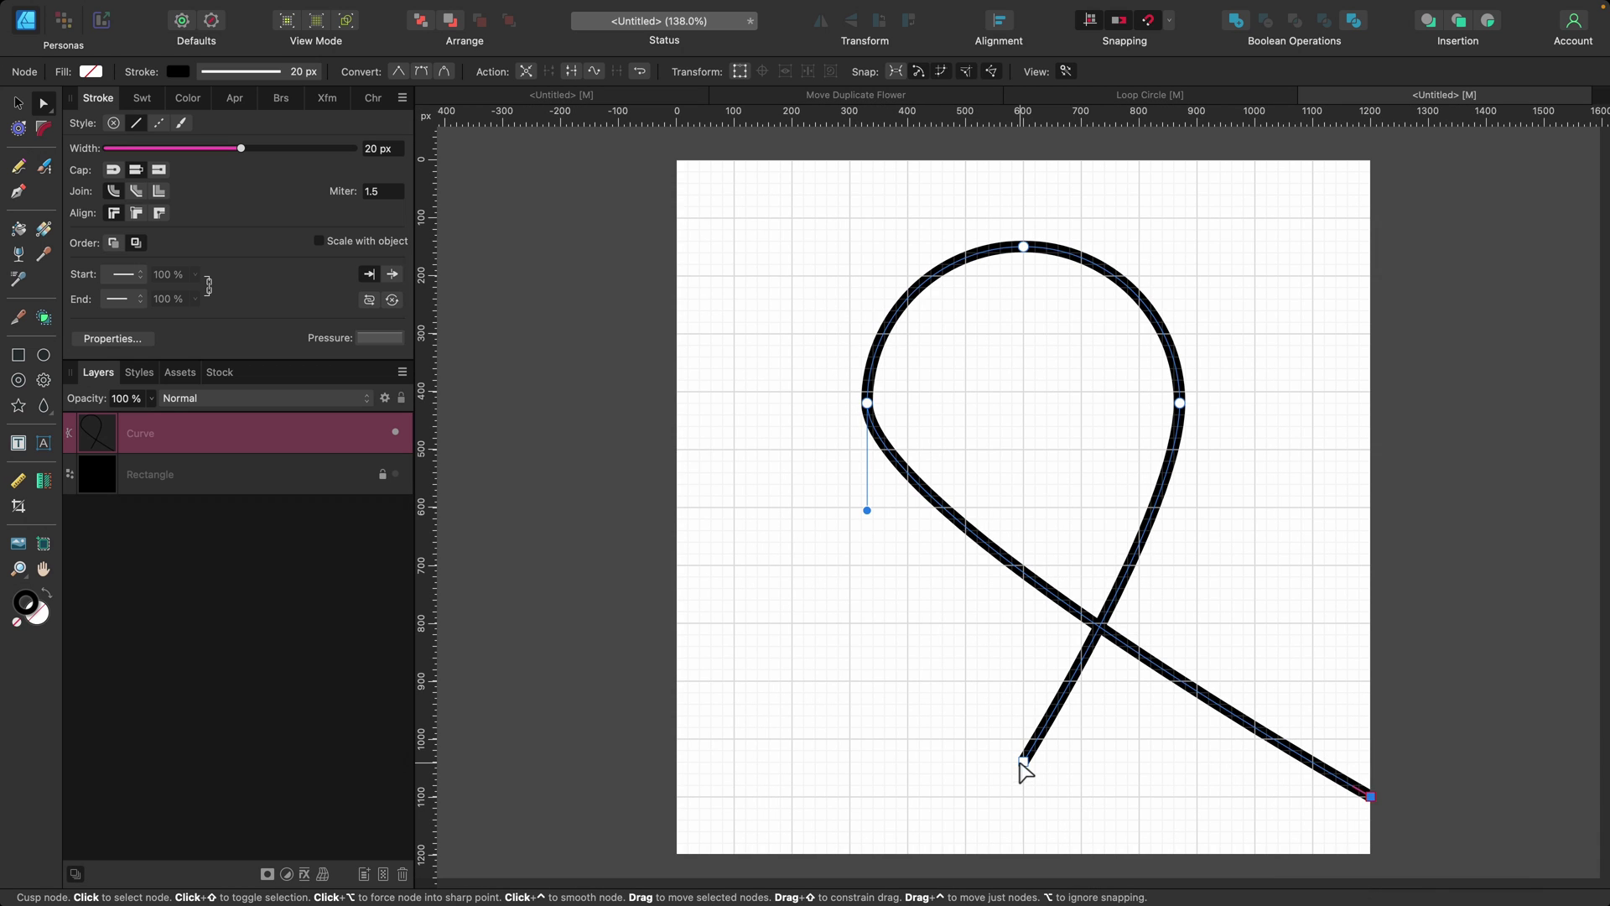
{"action": "left_click_drag", "start_coordinate": [1021, 762], "coordinate": [677, 797]}
{"action": "scroll", "coordinate": [677, 797], "scroll_direction": "up", "scroll_amount": 5}
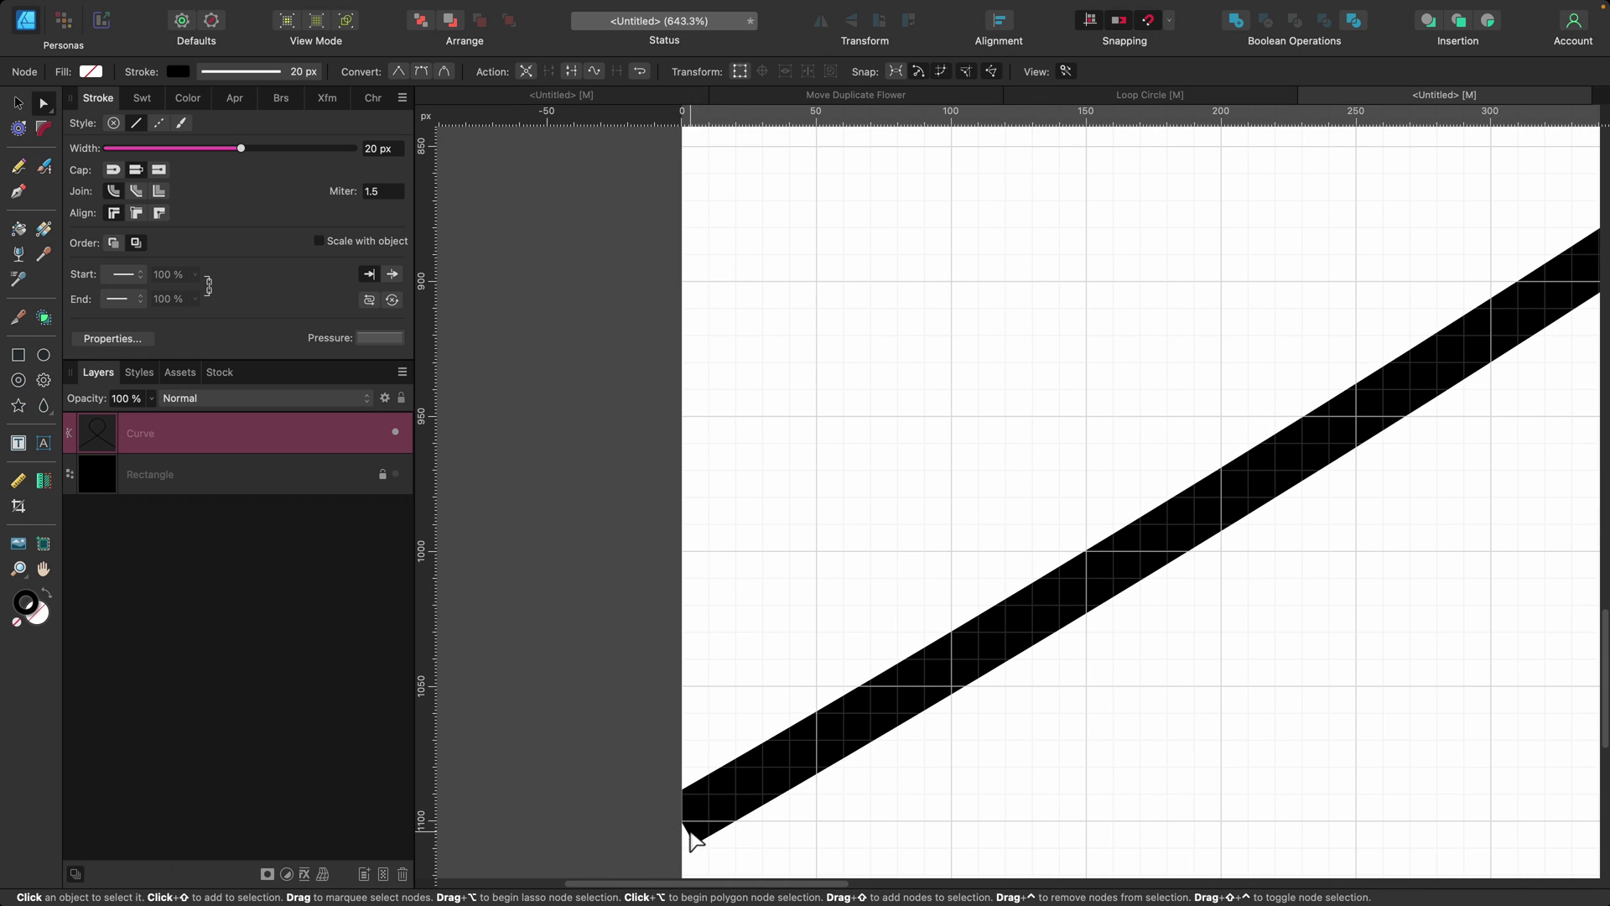
{"action": "key", "text": "super+0"}
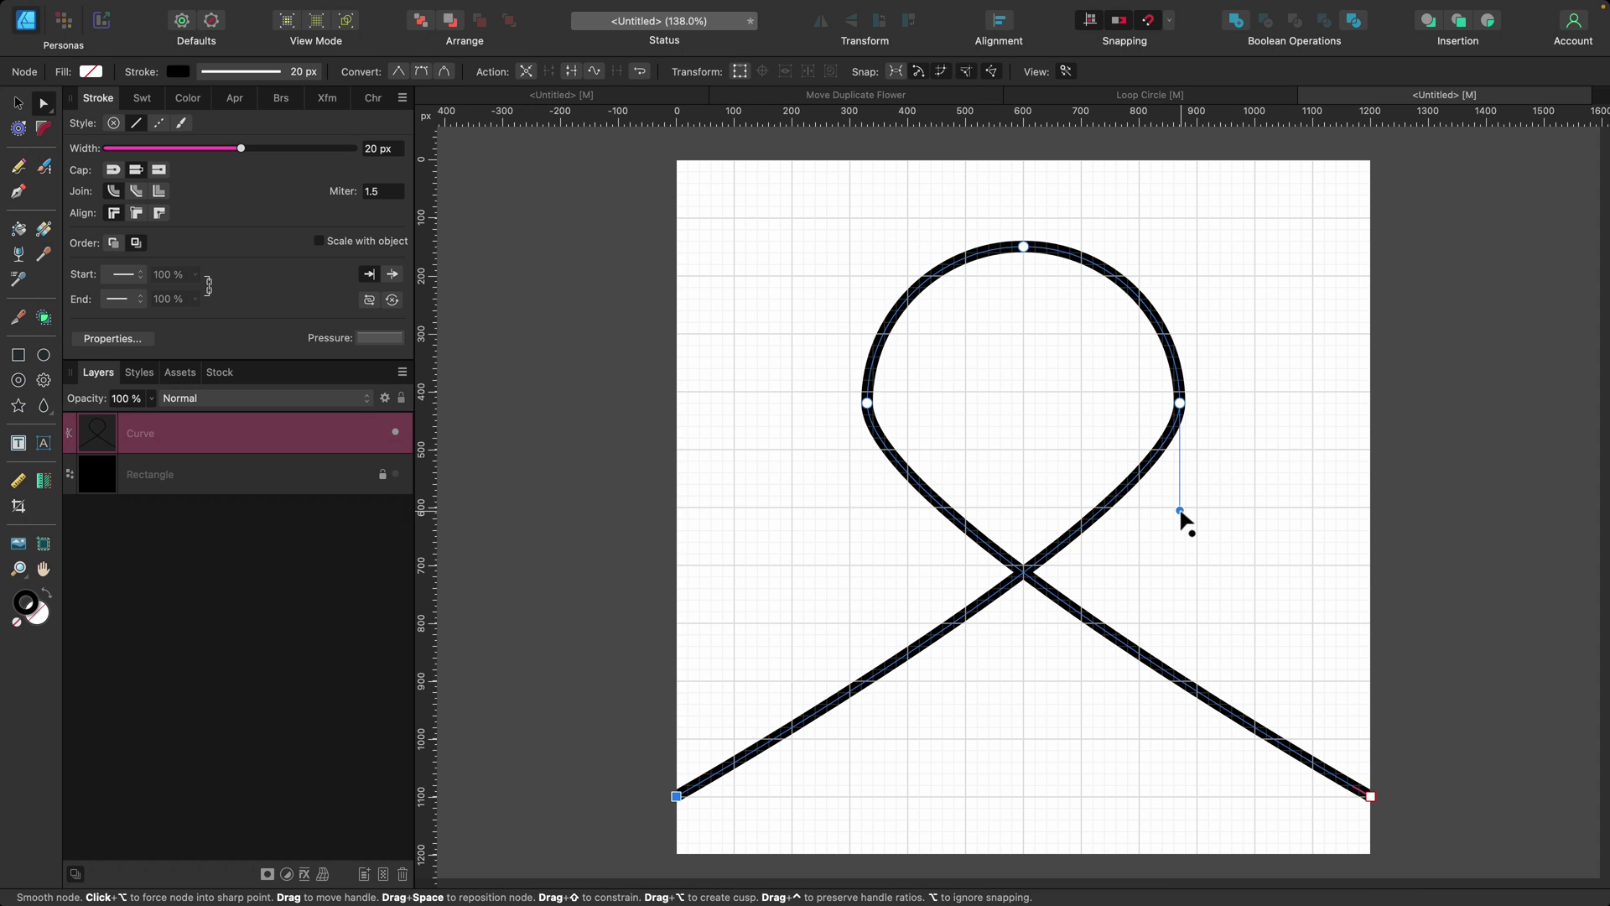
{"action": "left_click_drag", "start_coordinate": [1180, 512], "coordinate": [1180, 796]}
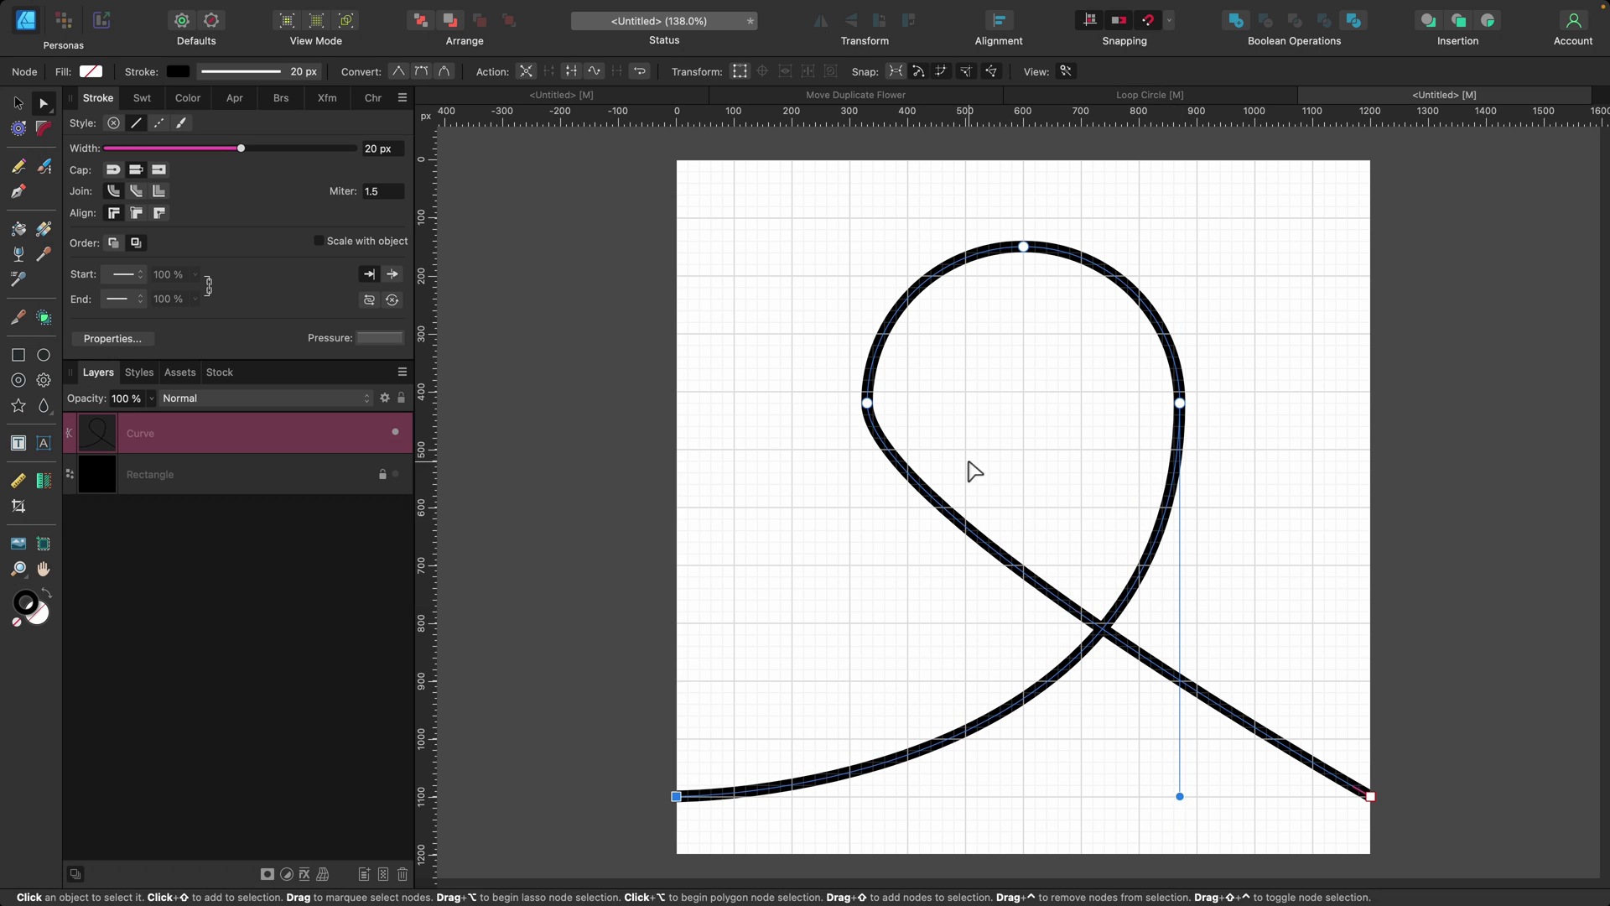
{"action": "left_click", "coordinate": [868, 405]}
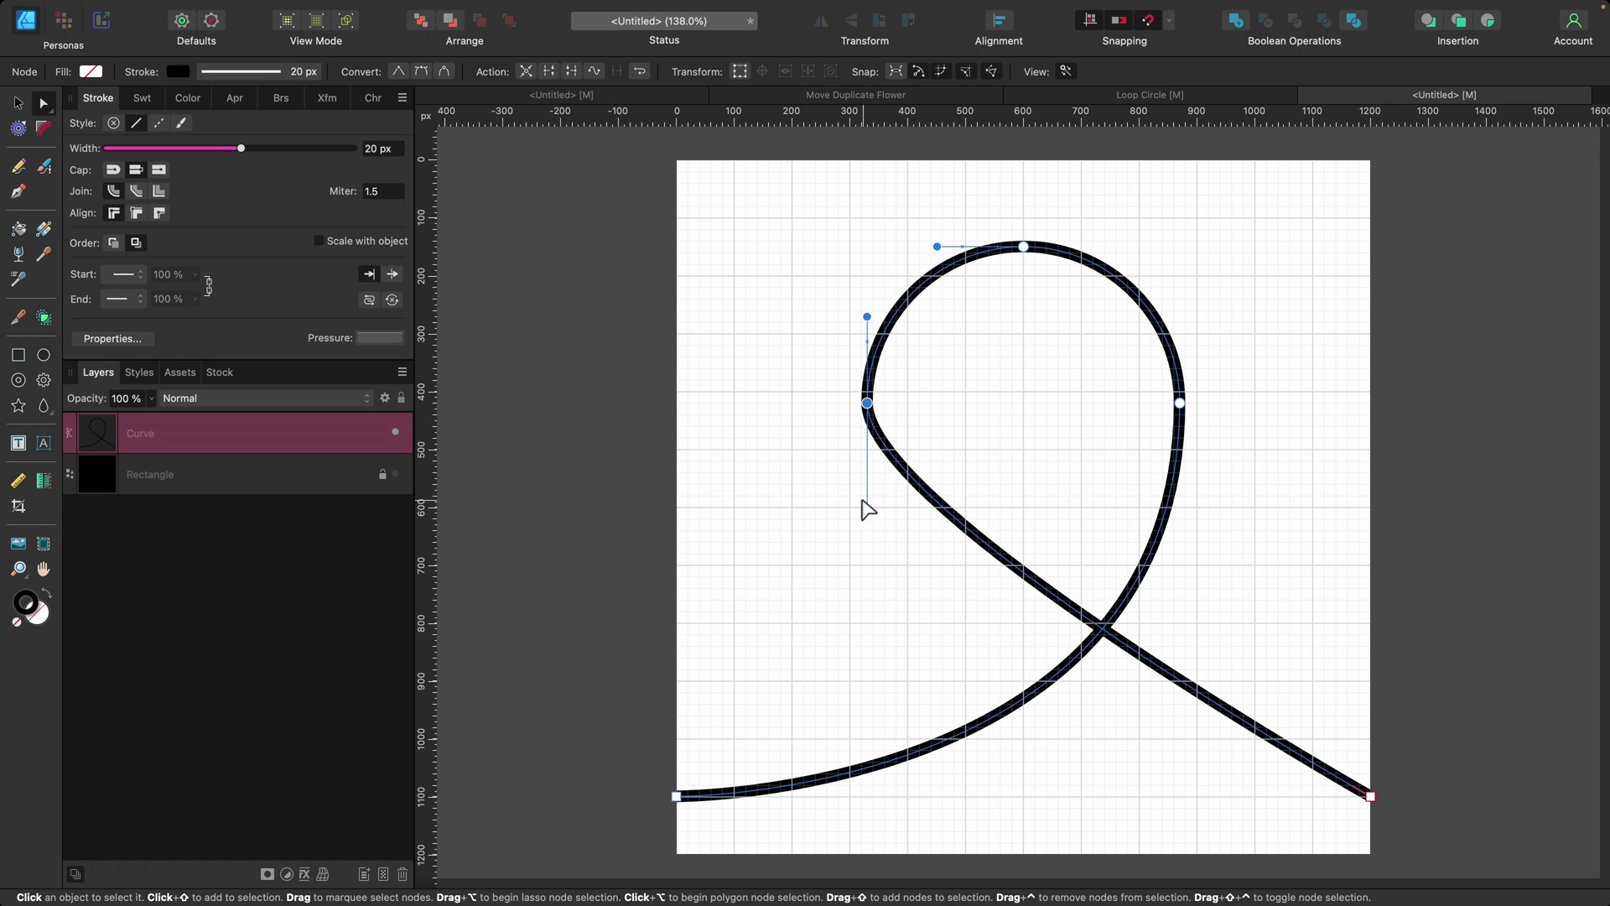
{"action": "left_click_drag", "start_coordinate": [869, 516], "coordinate": [872, 795]}
{"action": "scroll", "coordinate": [648, 625], "scroll_direction": "up", "scroll_amount": 5}
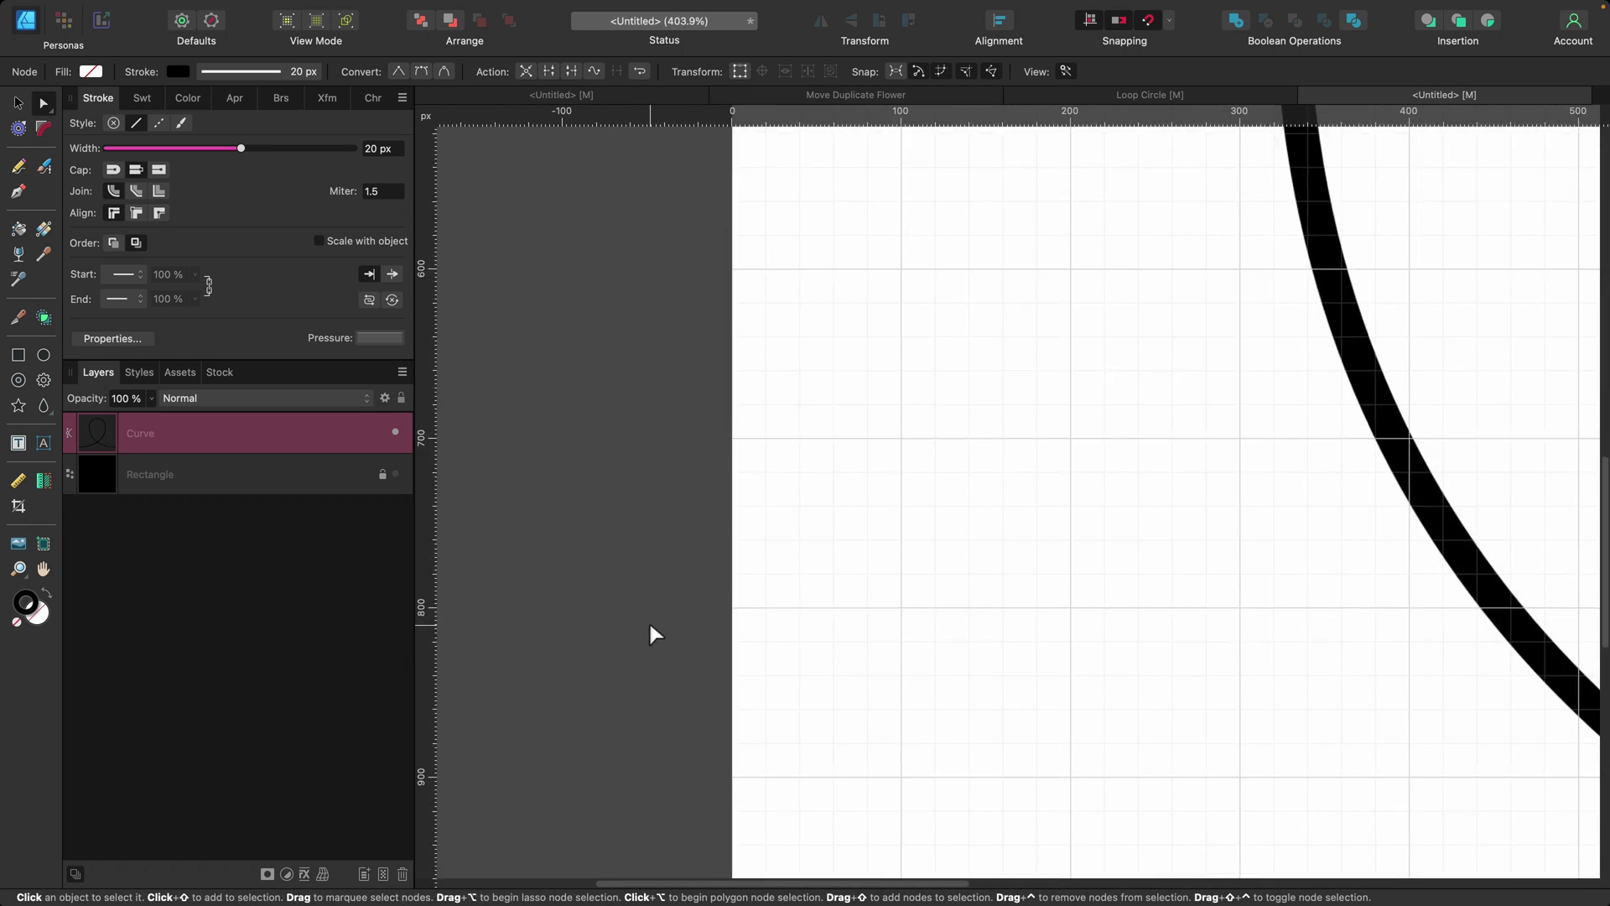
{"action": "scroll", "coordinate": [647, 620], "scroll_direction": "down", "scroll_amount": 8}
{"action": "scroll", "coordinate": [642, 631], "scroll_direction": "up", "scroll_amount": 2}
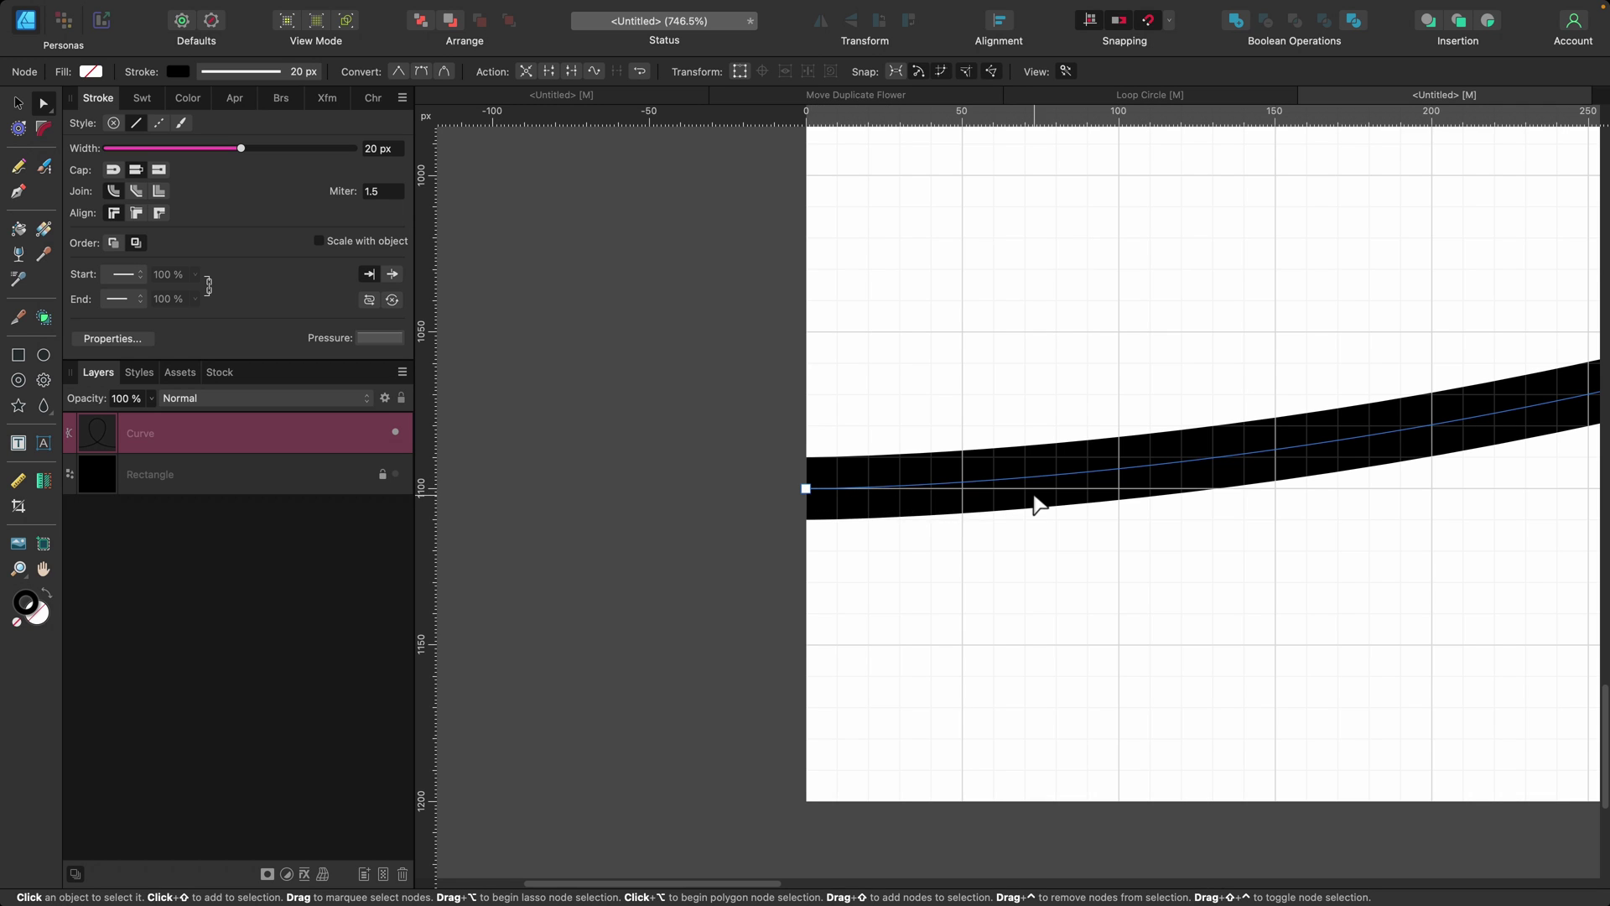
{"action": "key", "text": "super+0"}
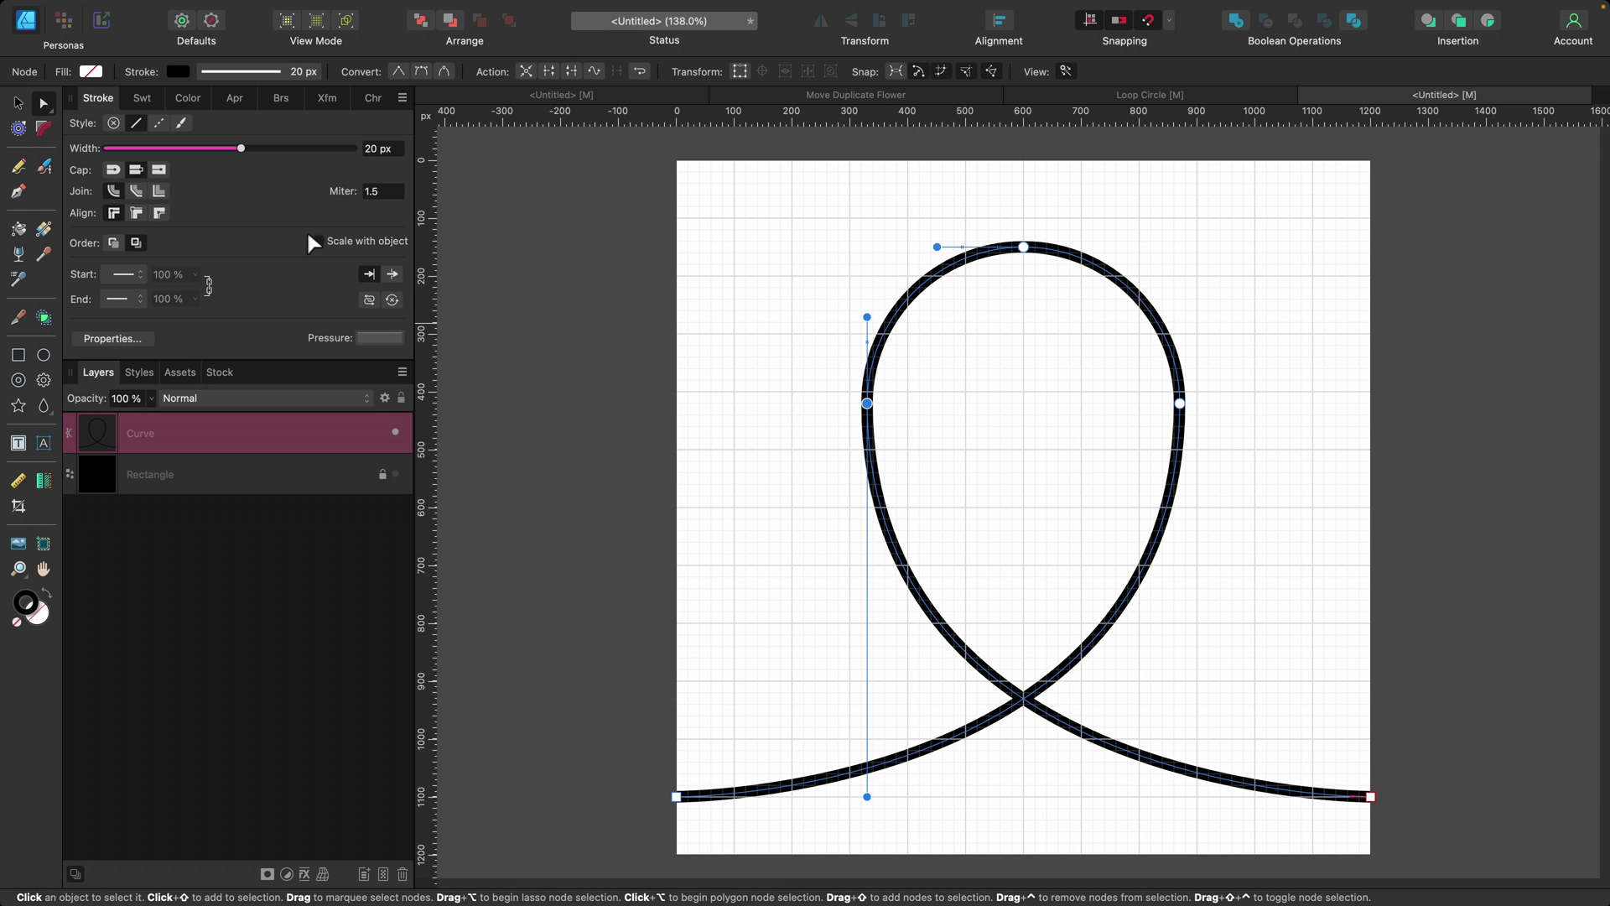
Step: Set the loop's stroke width to 150 px
{"action": "left_click", "coordinate": [377, 148]}
{"action": "type", "text": "150"}
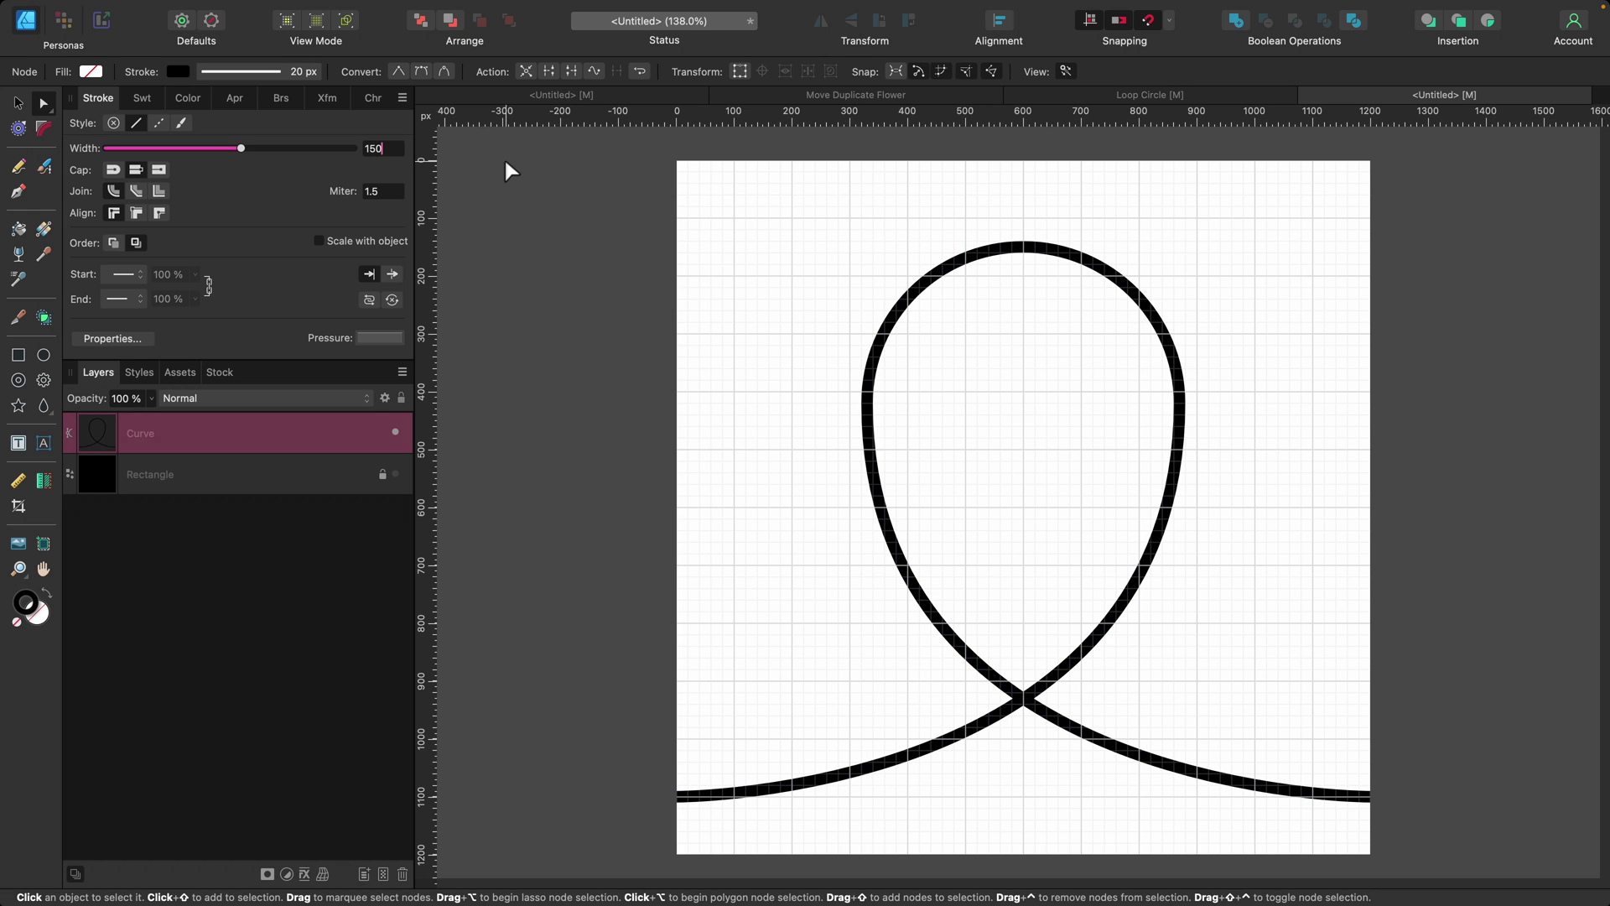
{"action": "key", "text": "Tab"}
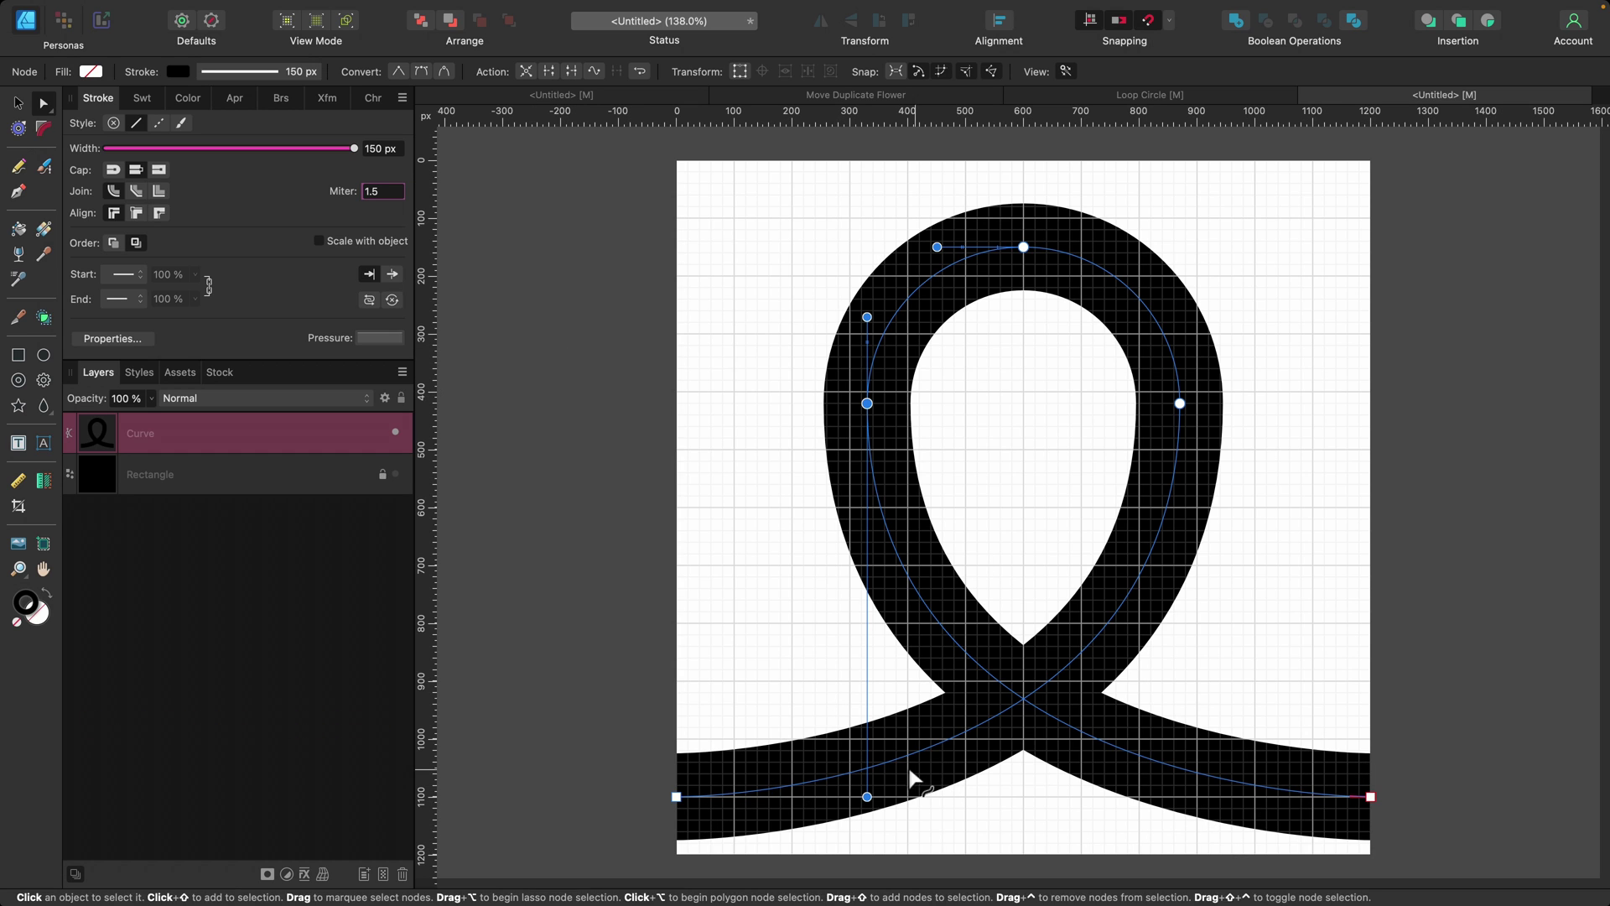
Step: Centre the loop horizontally and vertically on the page, then deselect it
{"action": "left_click", "coordinate": [19, 106]}
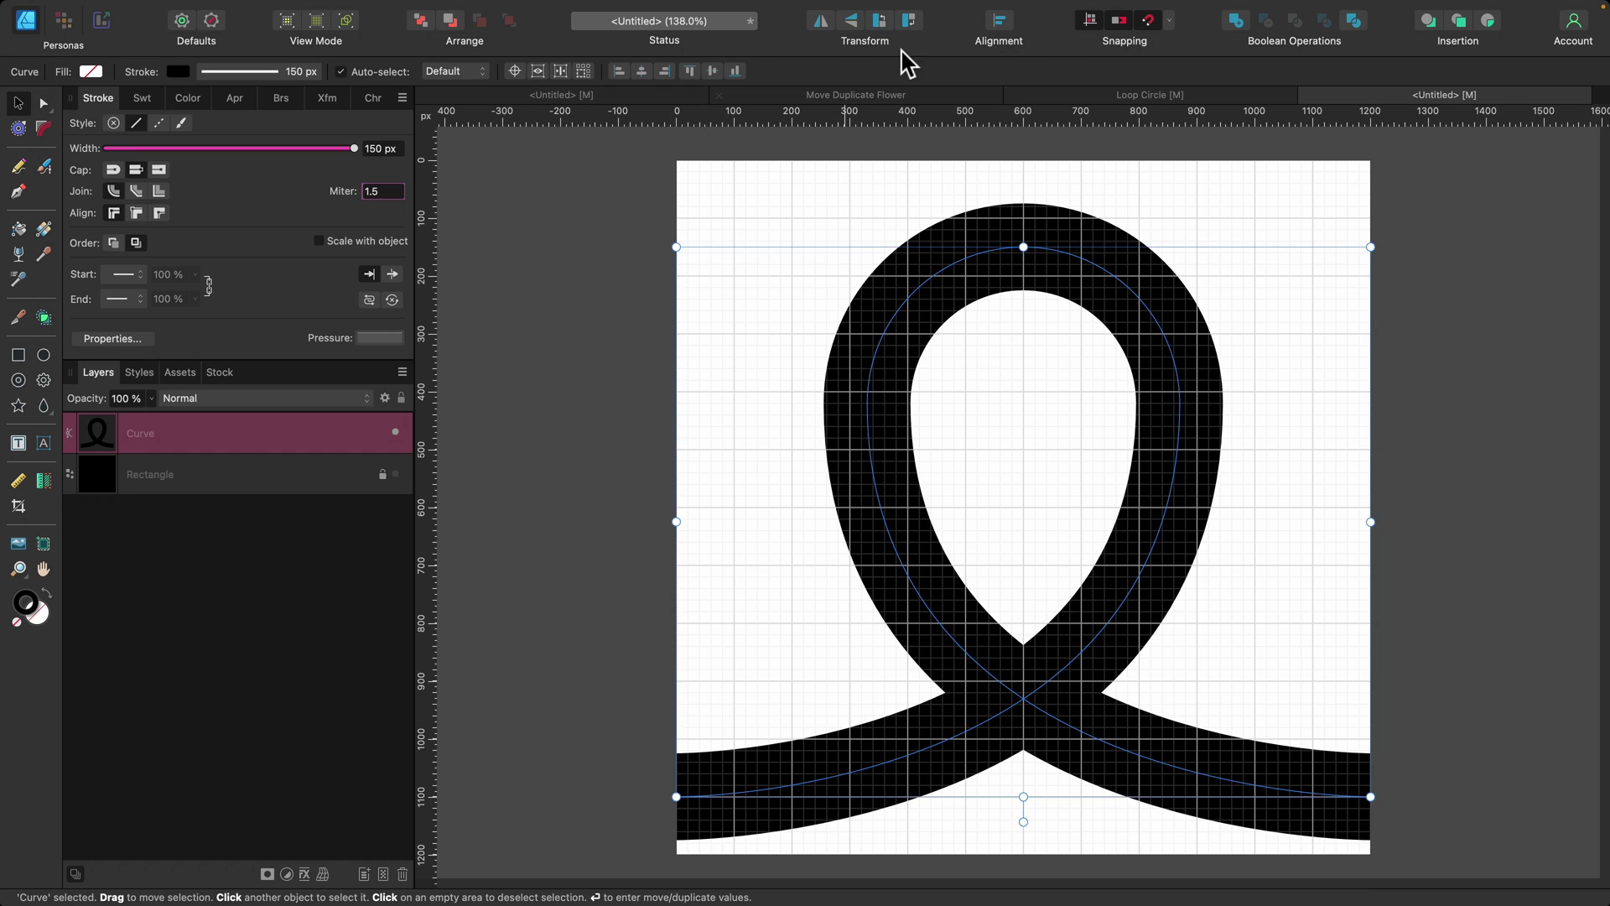
{"action": "left_click", "coordinate": [998, 22]}
{"action": "left_click", "coordinate": [1031, 88]}
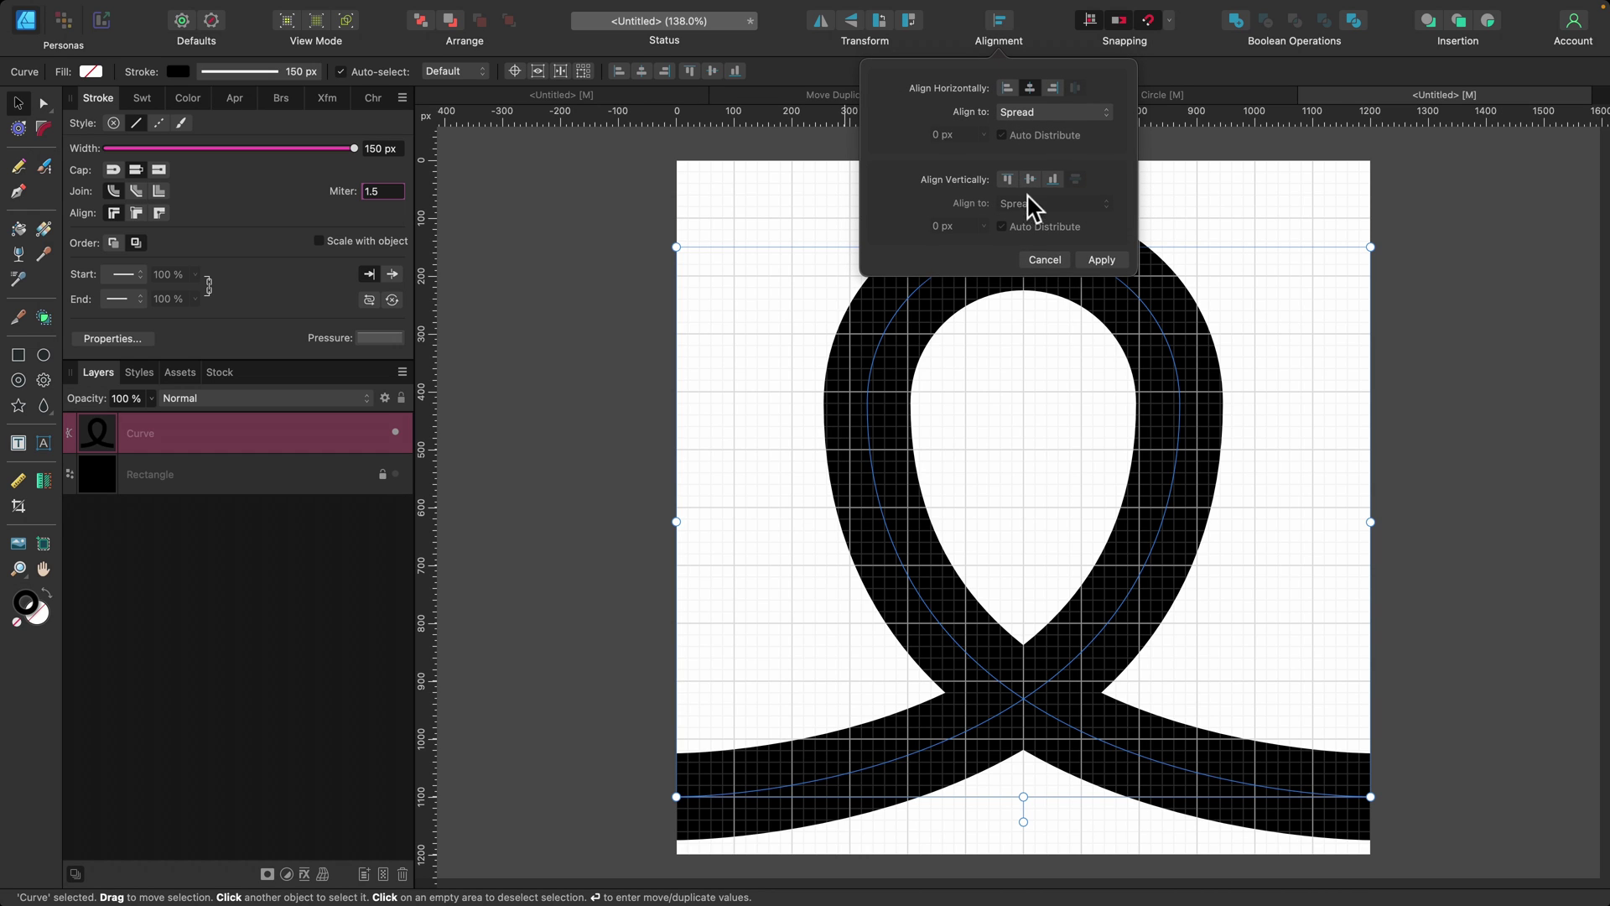
{"action": "left_click", "coordinate": [1029, 179]}
{"action": "left_click", "coordinate": [1101, 261]}
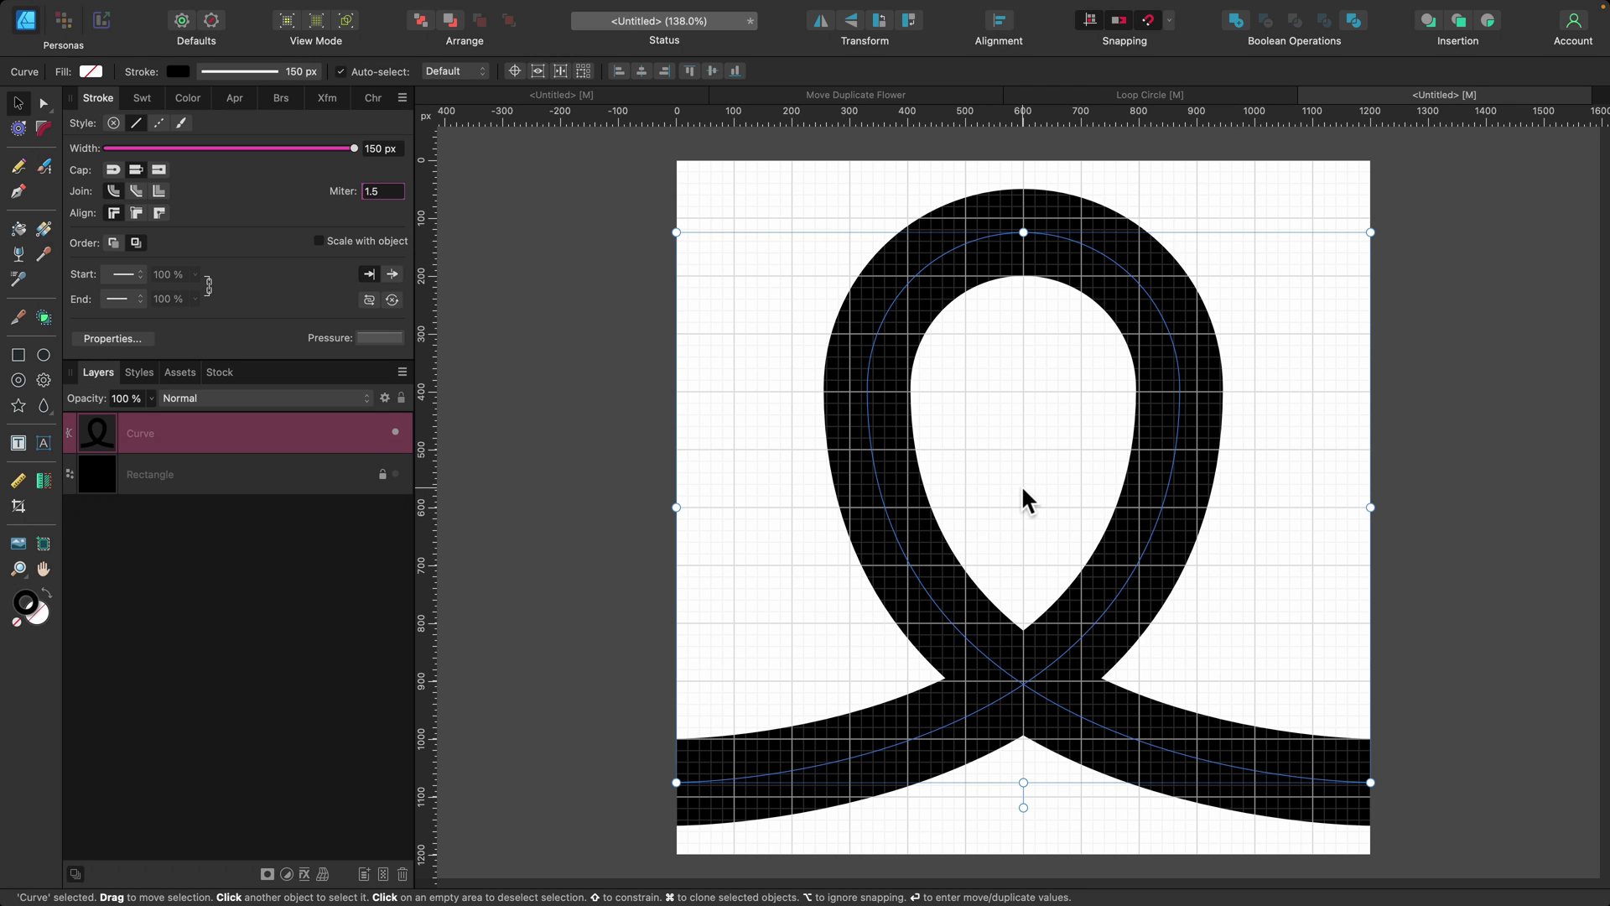
{"action": "left_click", "coordinate": [382, 338]}
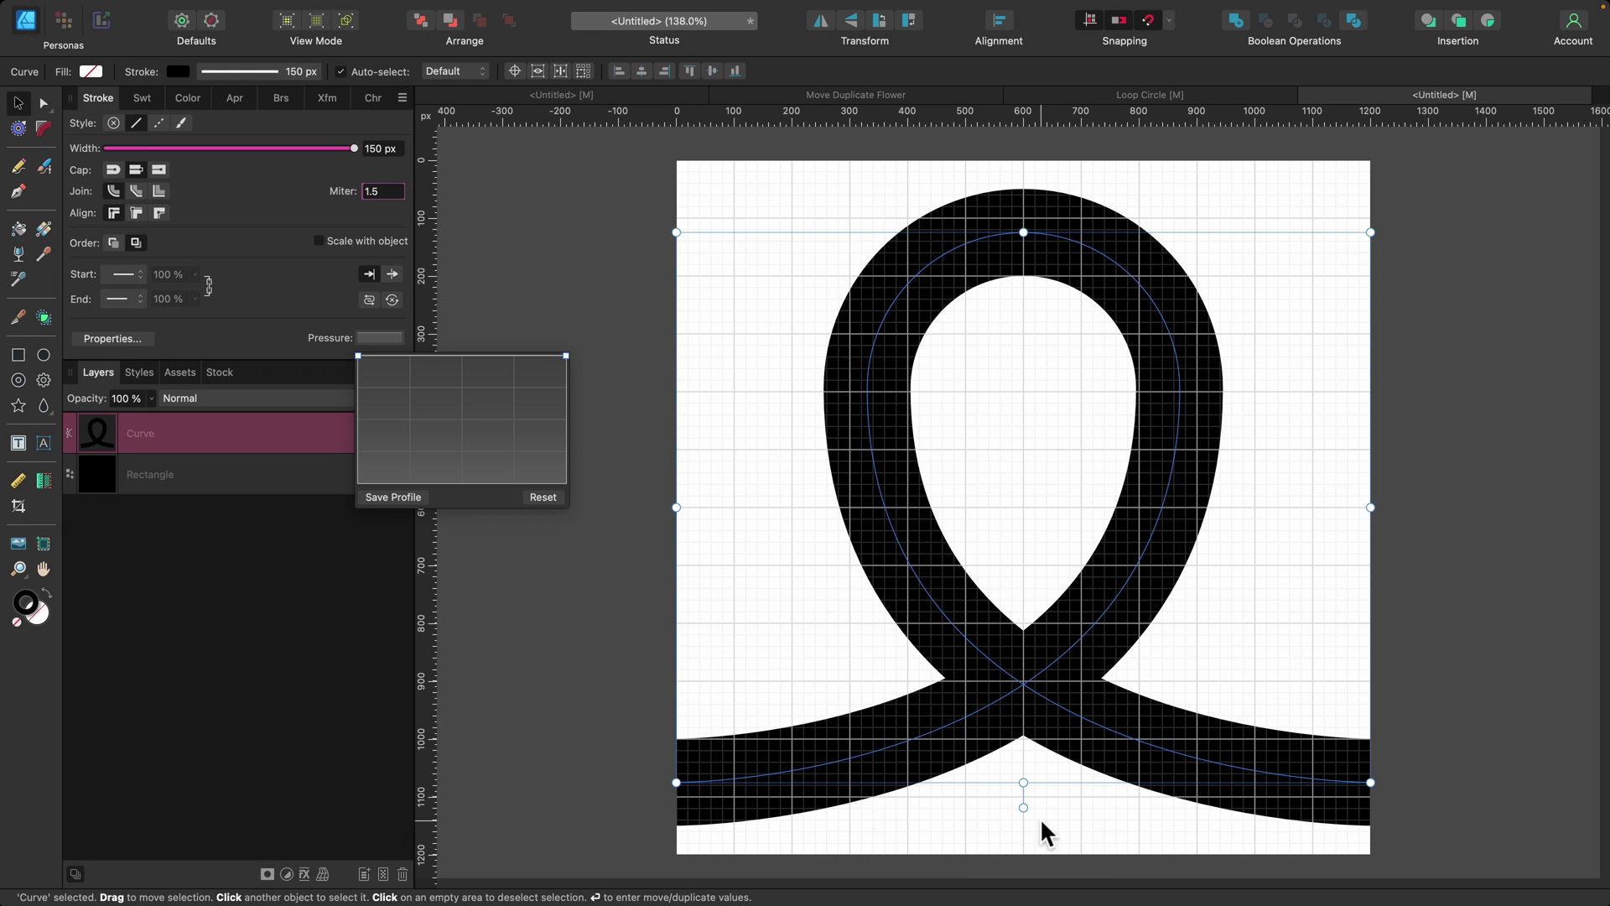
{"action": "left_click", "coordinate": [593, 439]}
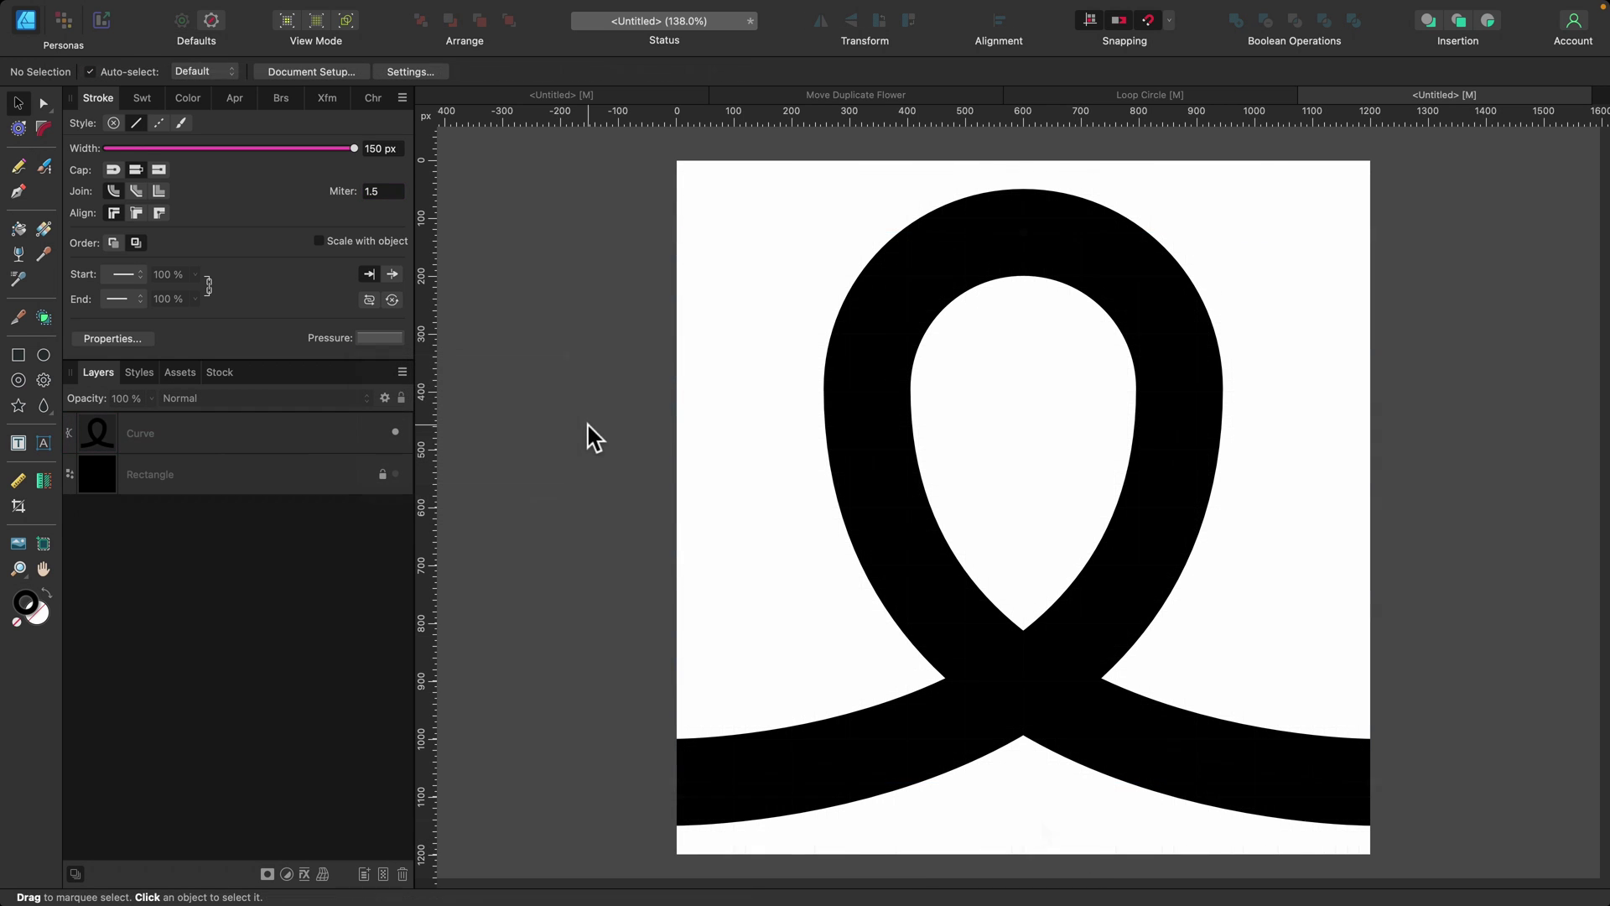
Step: Give the Curve layer a white stroke from Swatches and unhide the black Rectangle layer
{"action": "left_click", "coordinate": [208, 433]}
{"action": "left_click", "coordinate": [138, 97]}
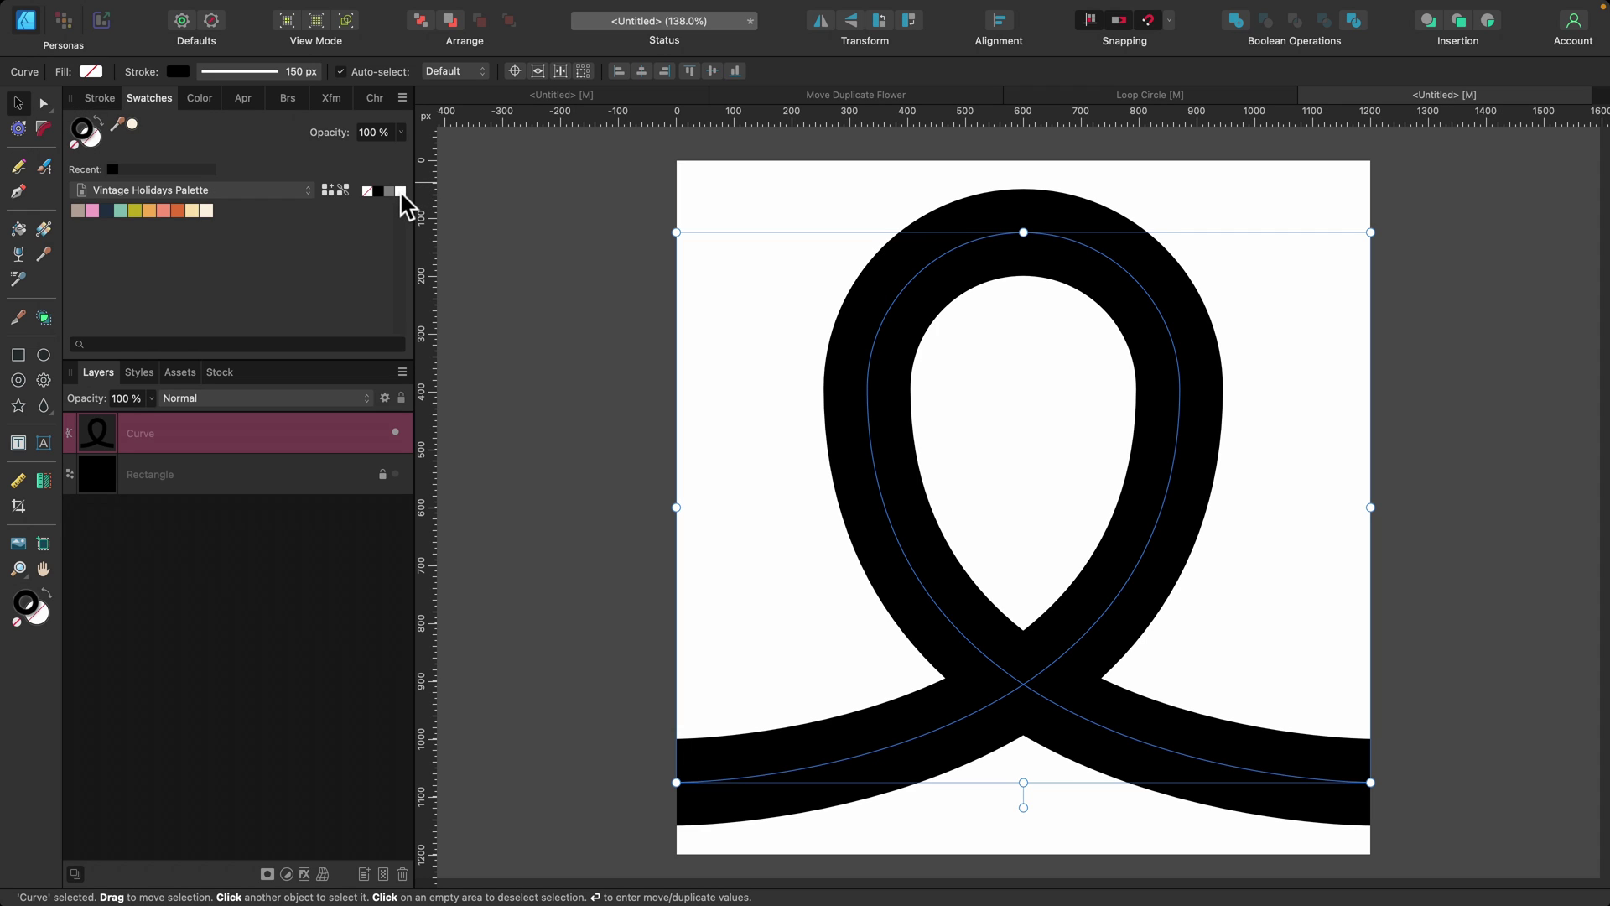
{"action": "left_click", "coordinate": [401, 192]}
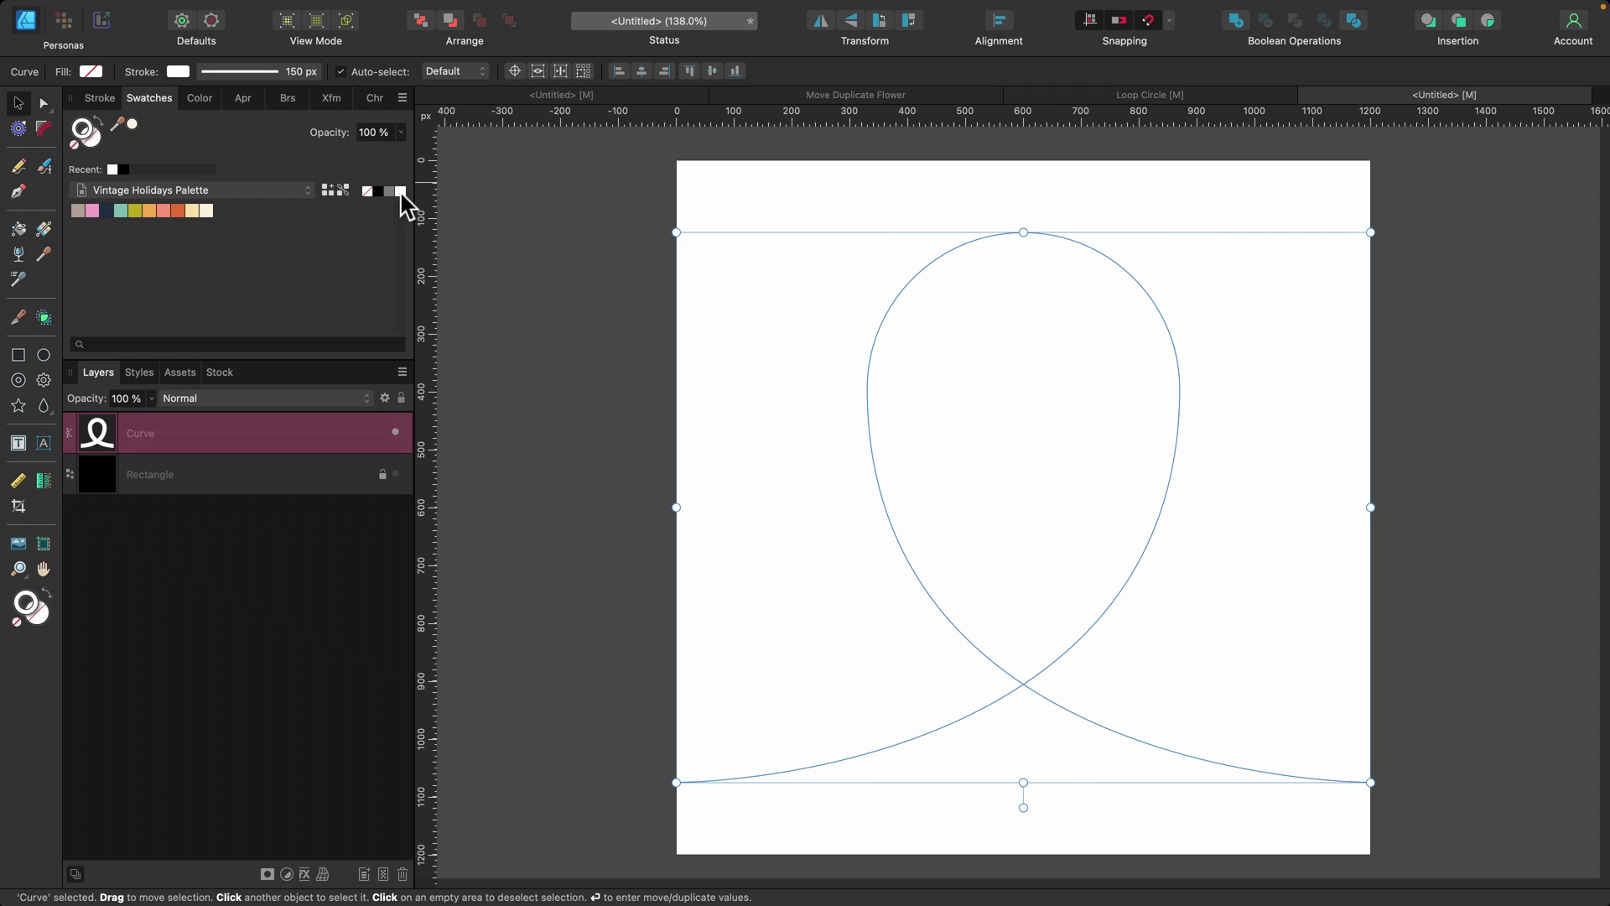
{"action": "left_click", "coordinate": [395, 474]}
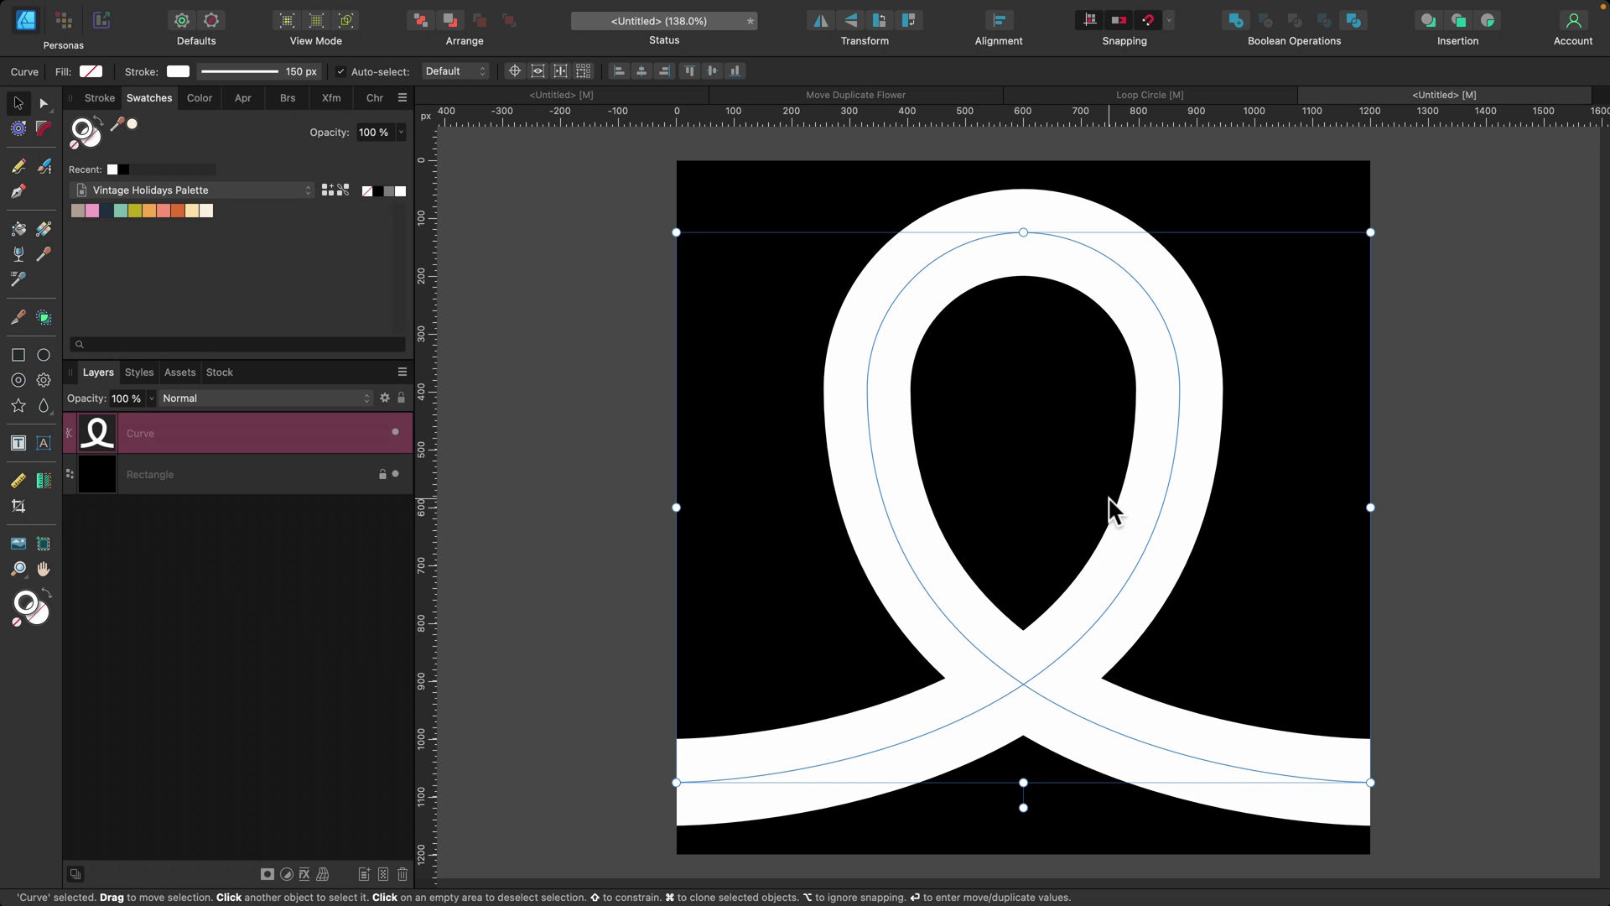
Step: Export the page as a 1200 × 1200 px PNG named 'Largest Loop' in Infinite Looping Brush
{"action": "left_click", "coordinate": [657, 485]}
{"action": "left_click", "coordinate": [172, 10]}
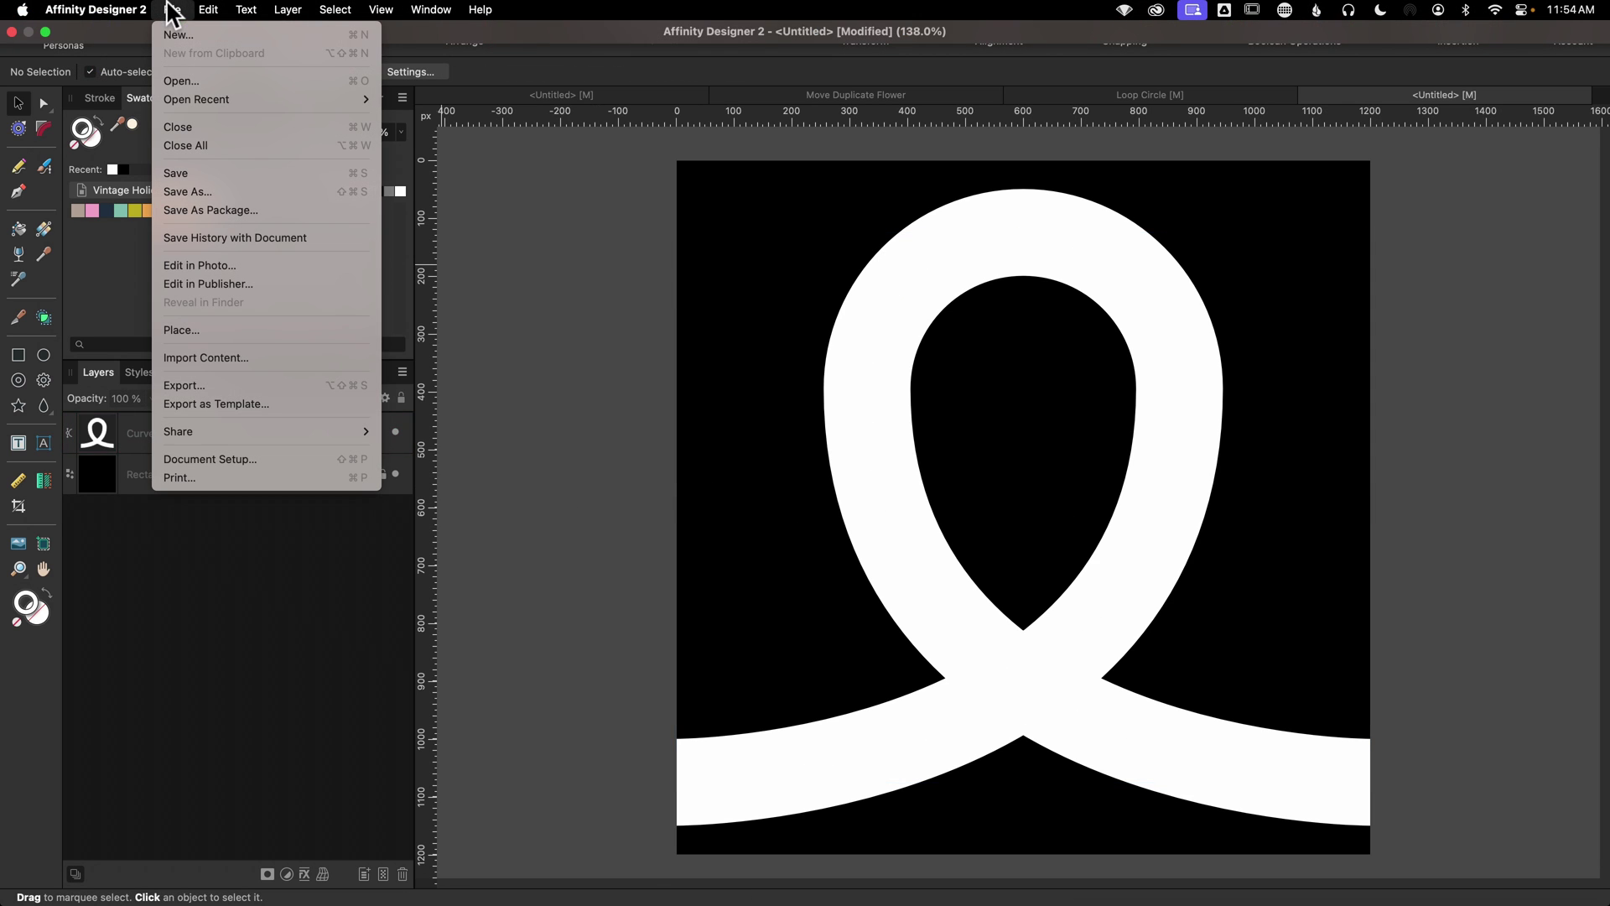
{"action": "left_click", "coordinate": [209, 385]}
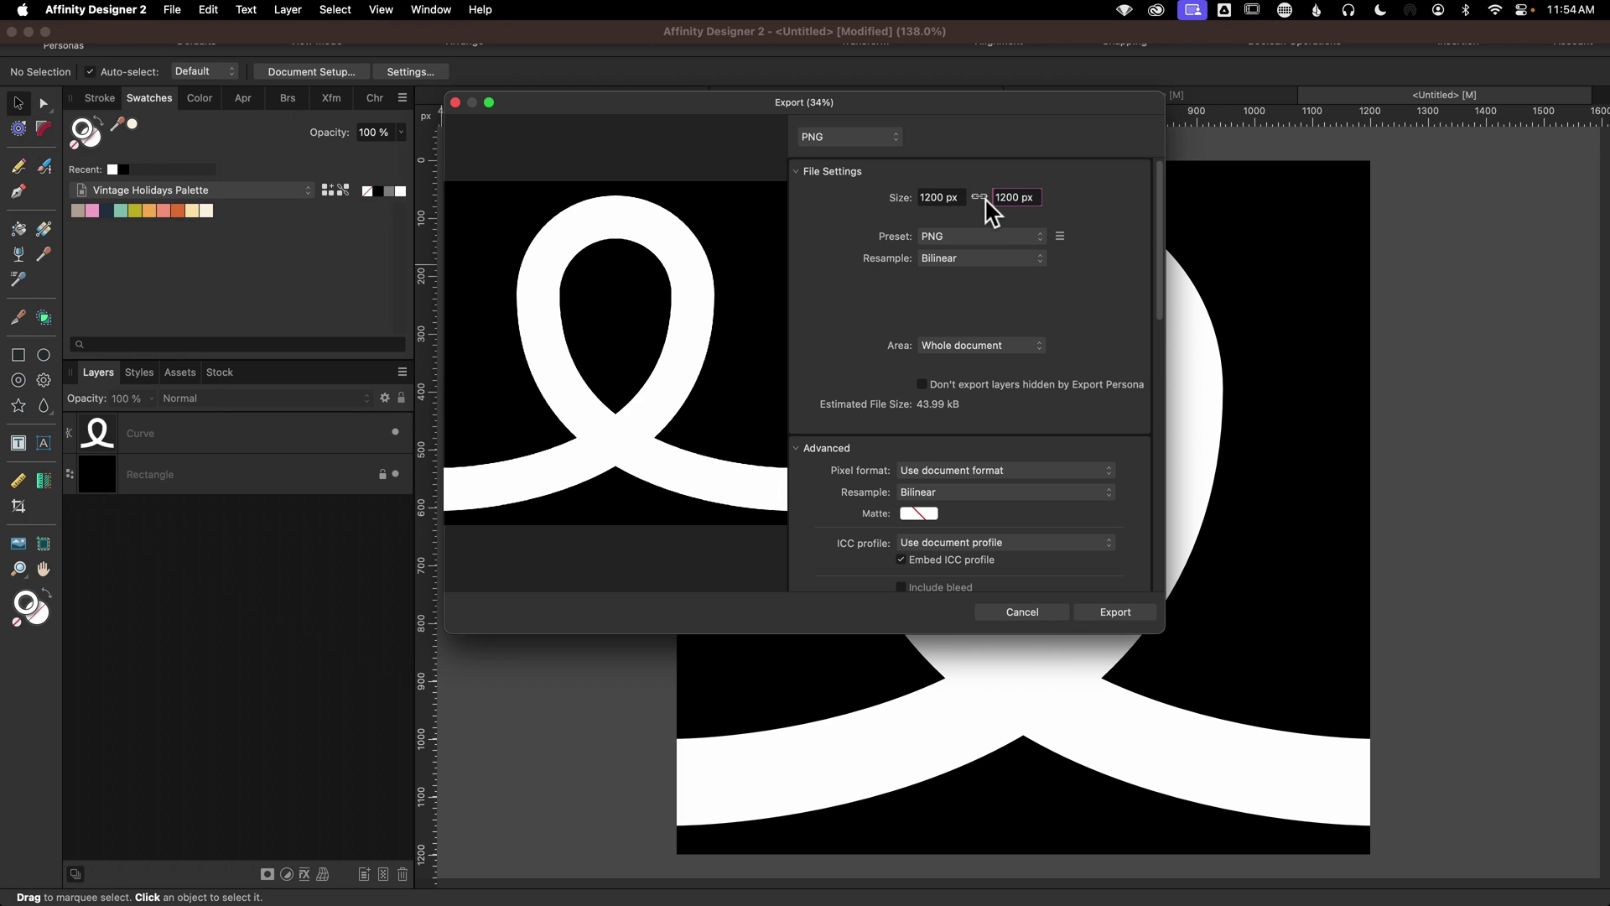
{"action": "left_click", "coordinate": [848, 151]}
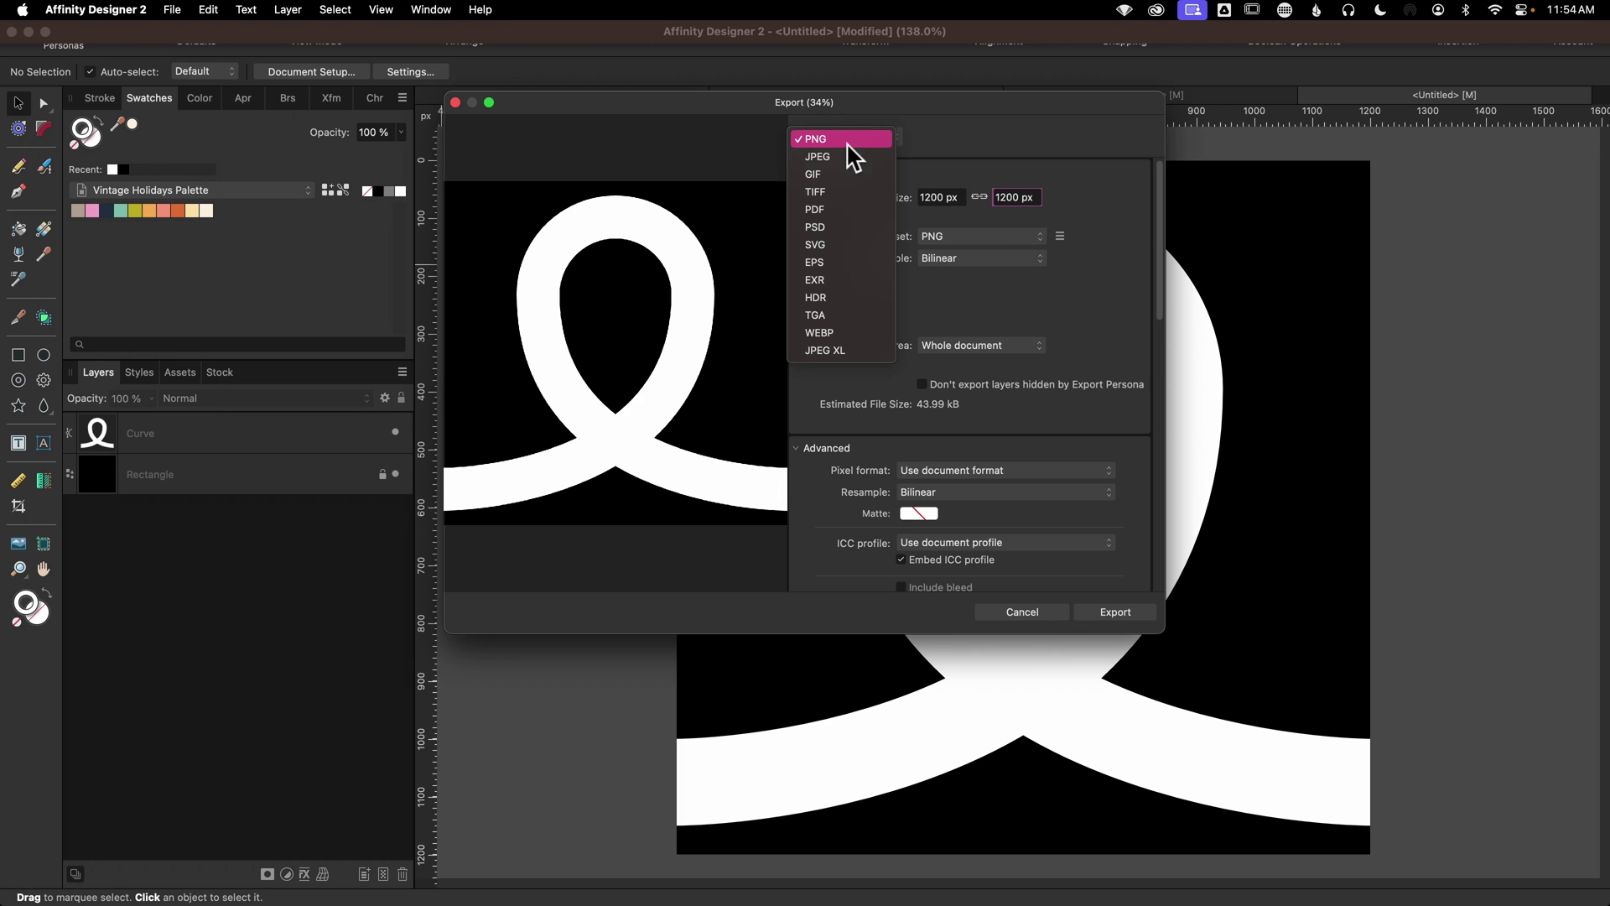
{"action": "left_click", "coordinate": [843, 157]}
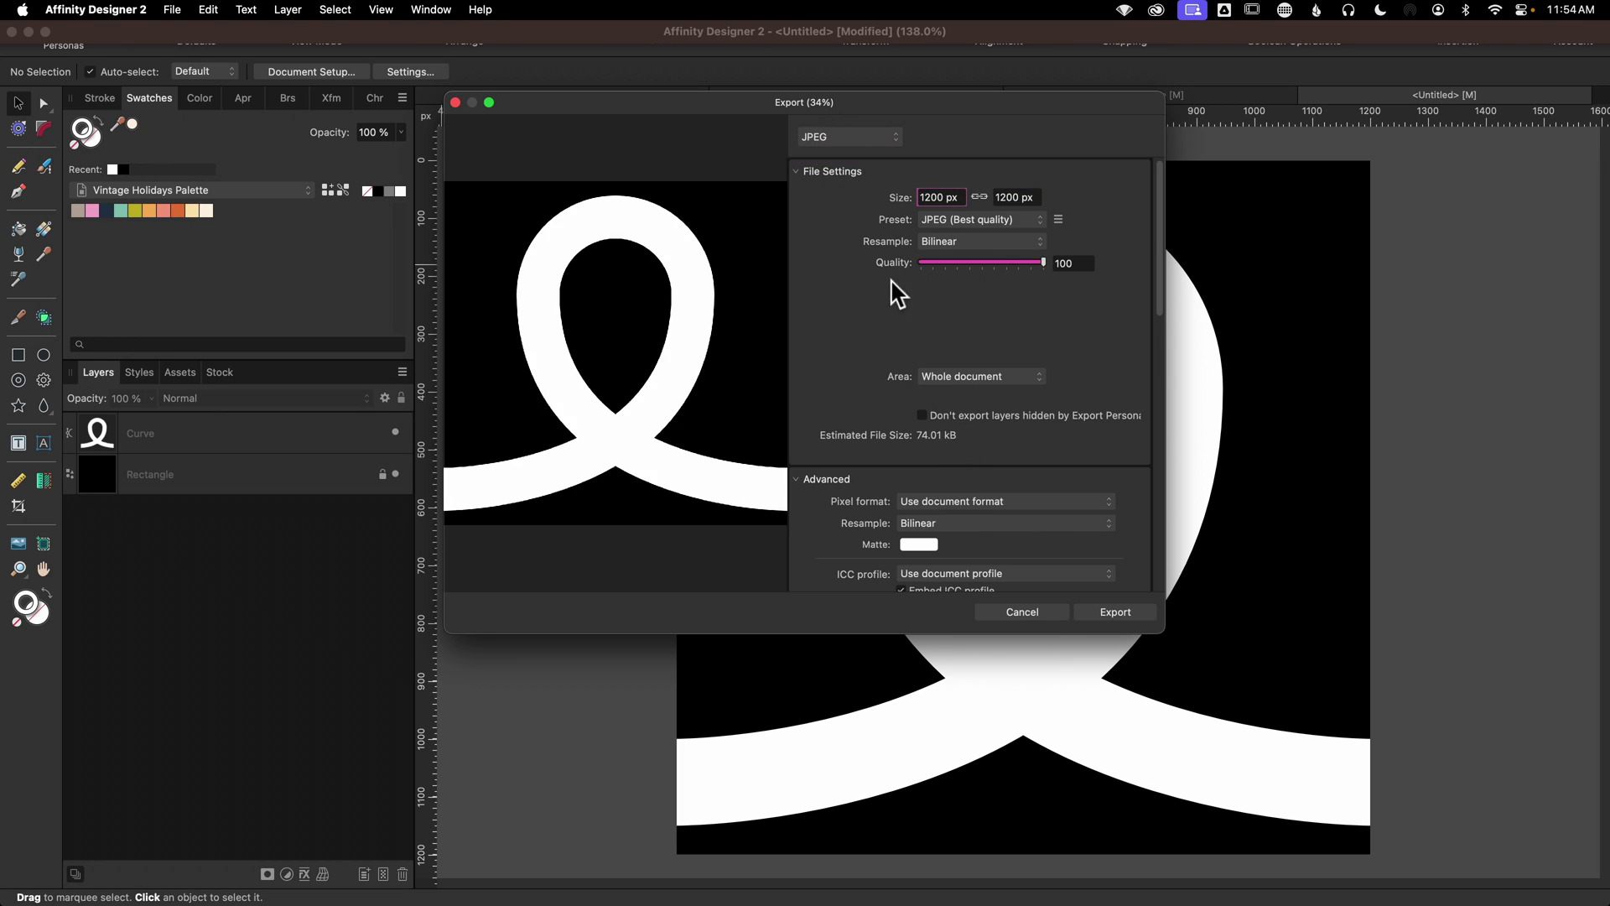
{"action": "left_click", "coordinate": [847, 136]}
{"action": "left_click", "coordinate": [838, 122]}
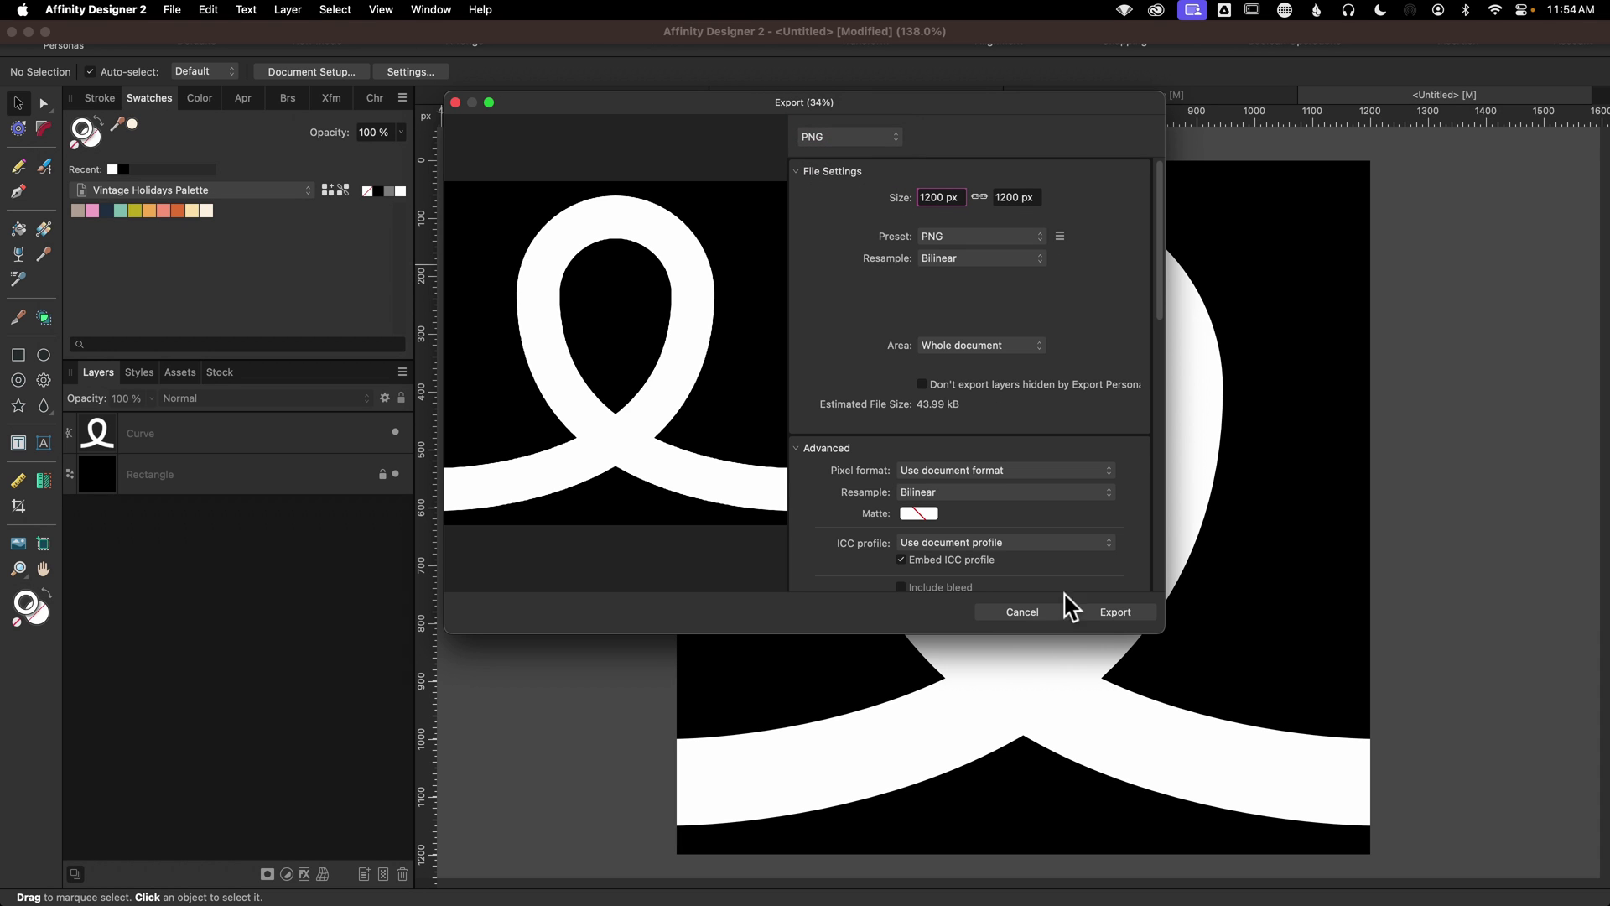
{"action": "left_click", "coordinate": [1121, 611]}
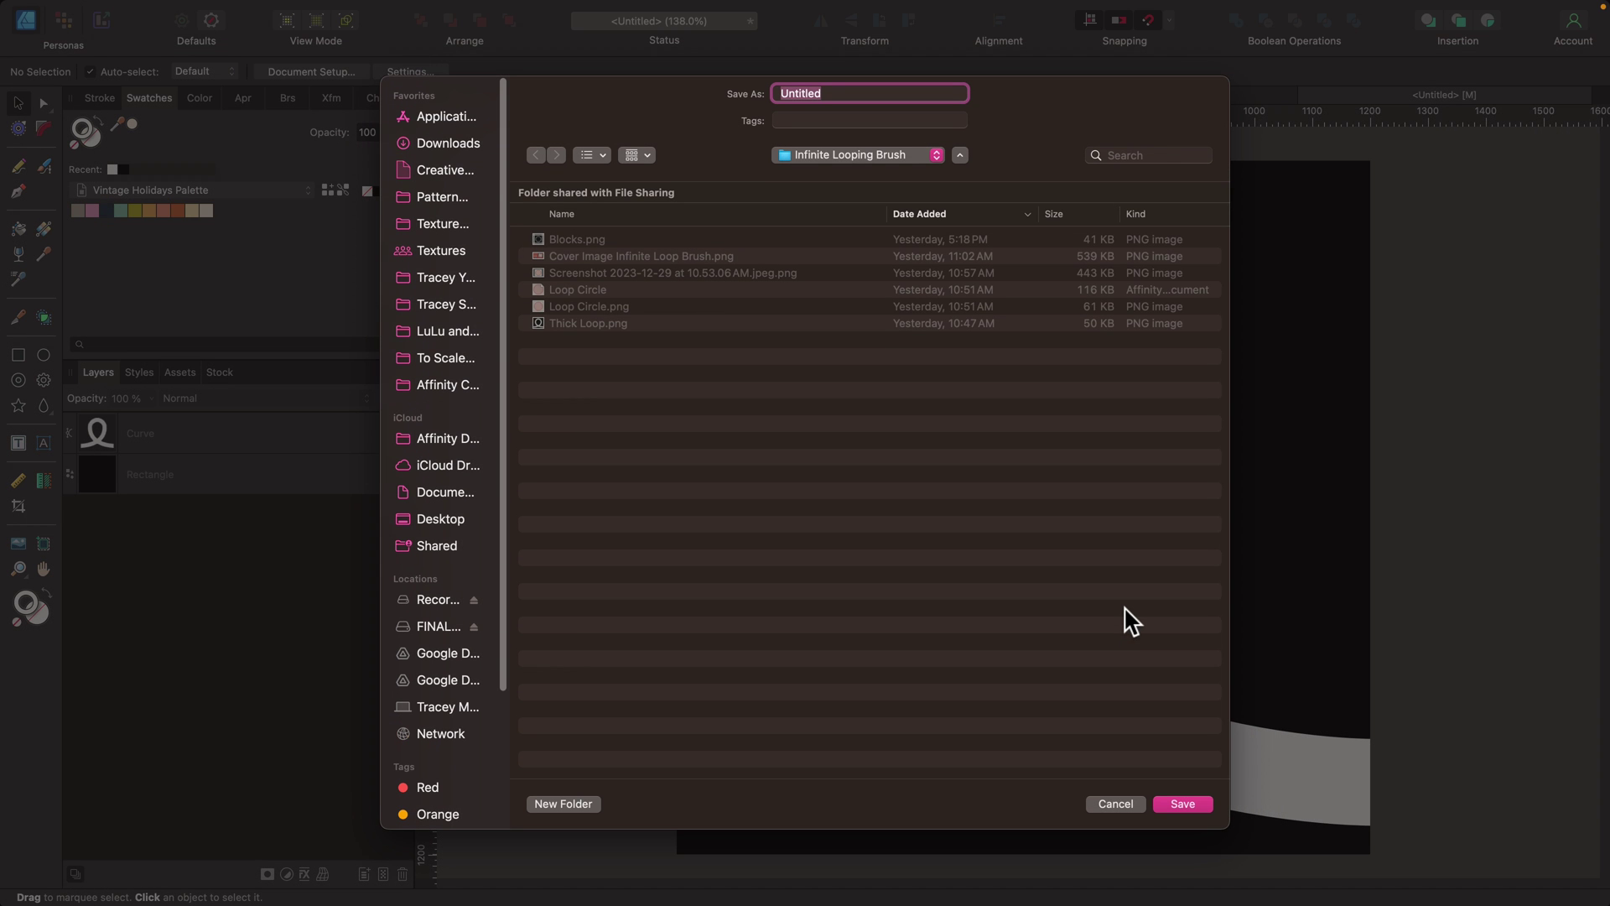
{"action": "type", "text": "Largest Loop"}
{"action": "key", "text": "Return"}
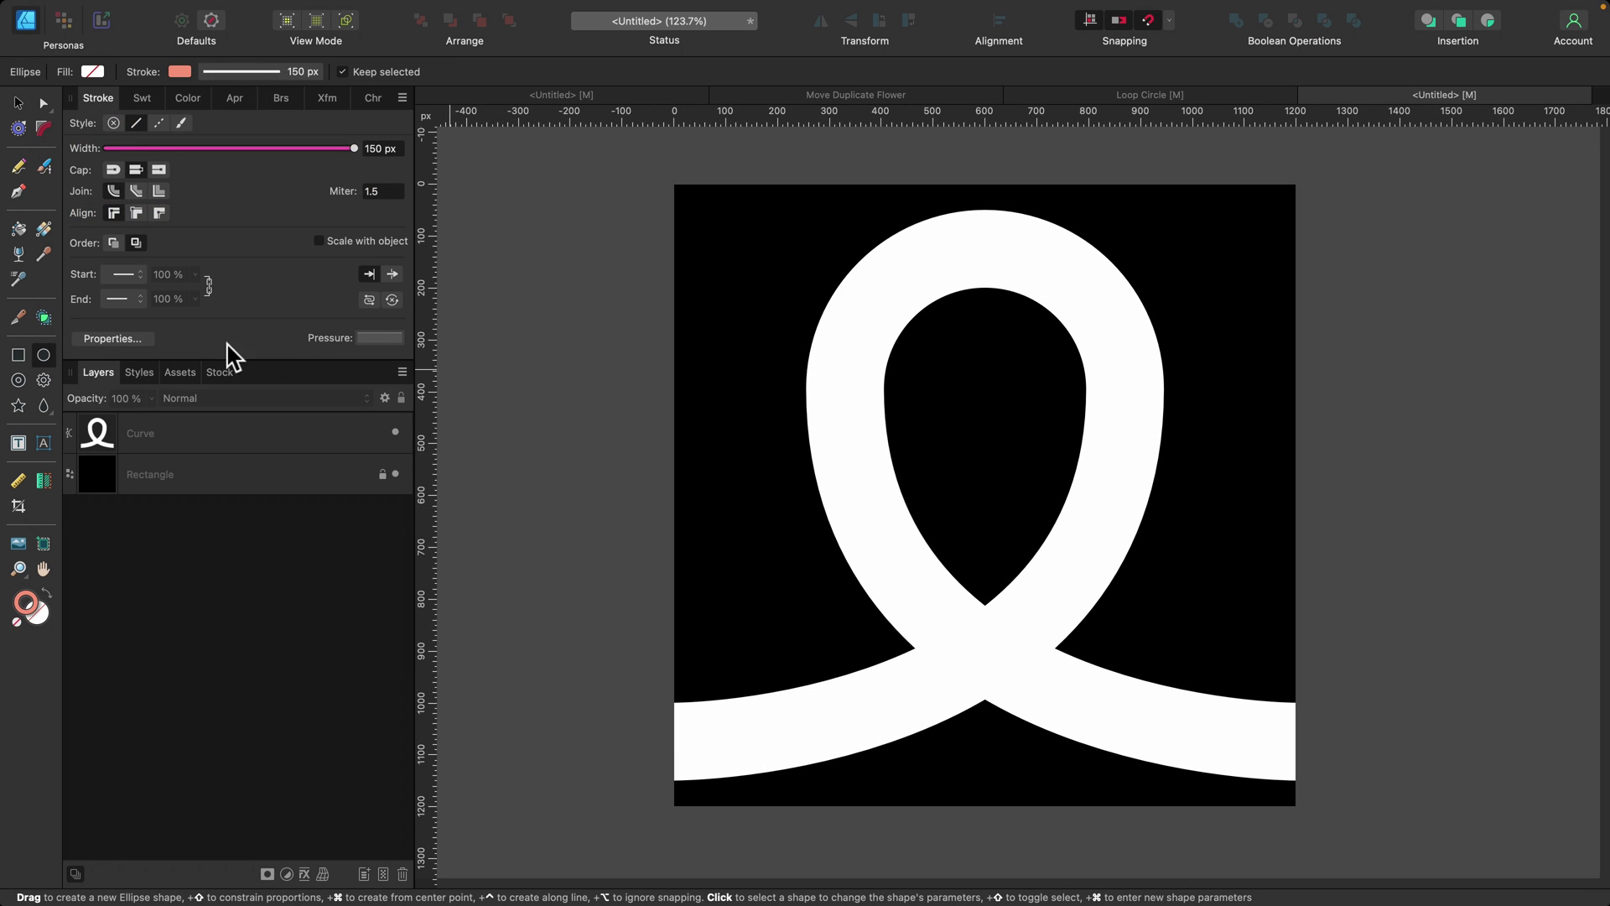
Step: Hide both layers and add a new image brush from Largest Loop.png to Looping Brushes
{"action": "left_click", "coordinate": [395, 433]}
{"action": "left_click", "coordinate": [395, 473]}
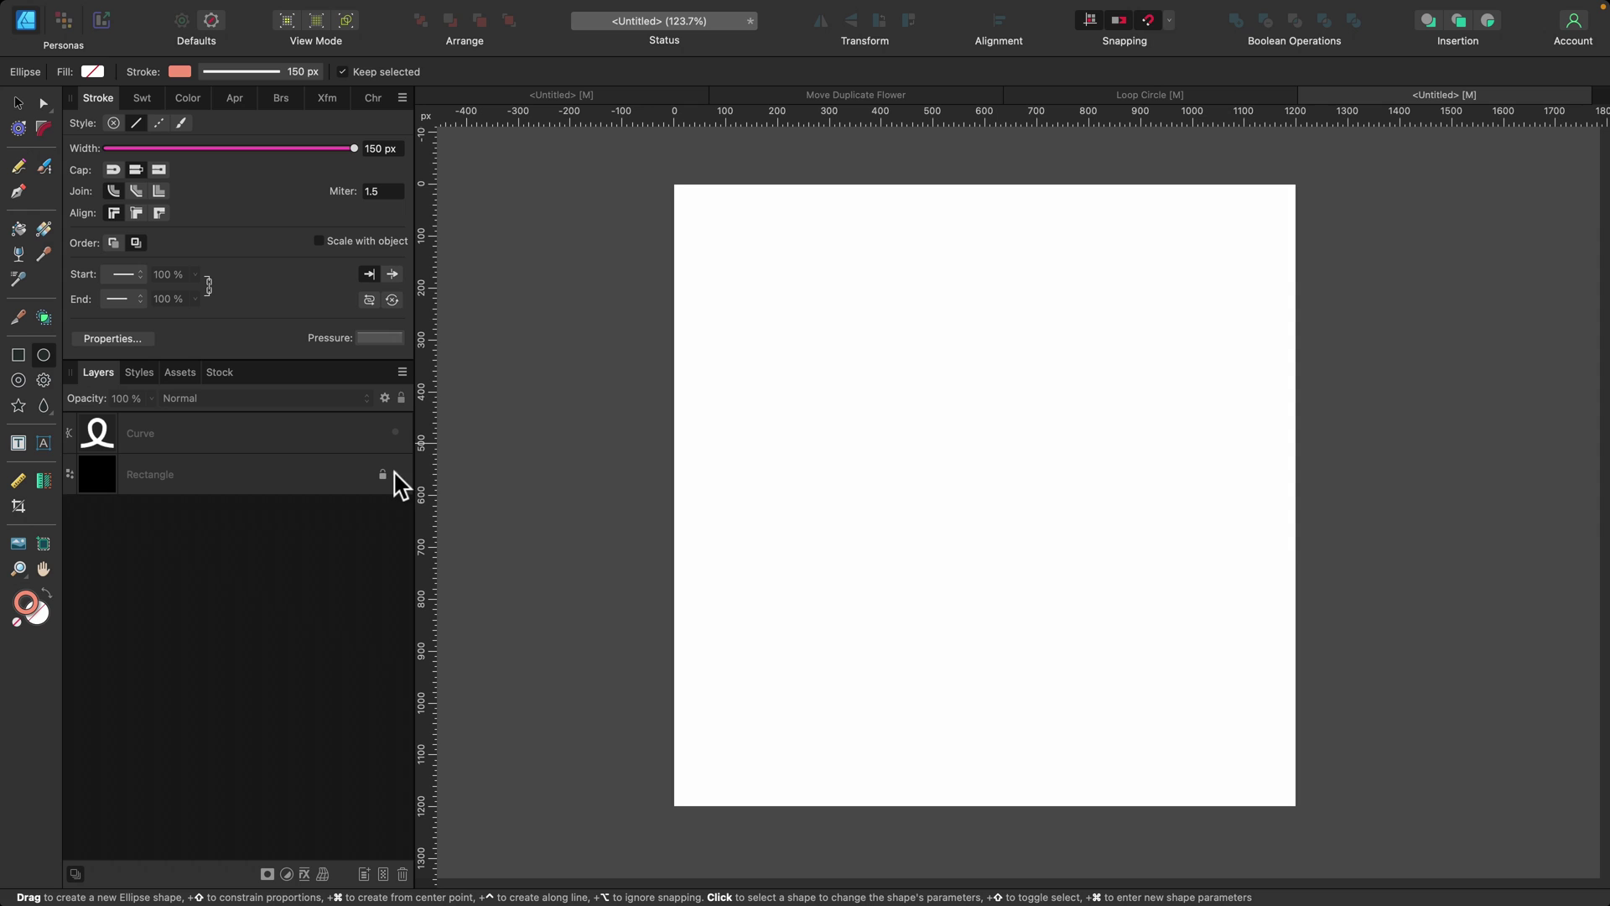
{"action": "left_click", "coordinate": [281, 98]}
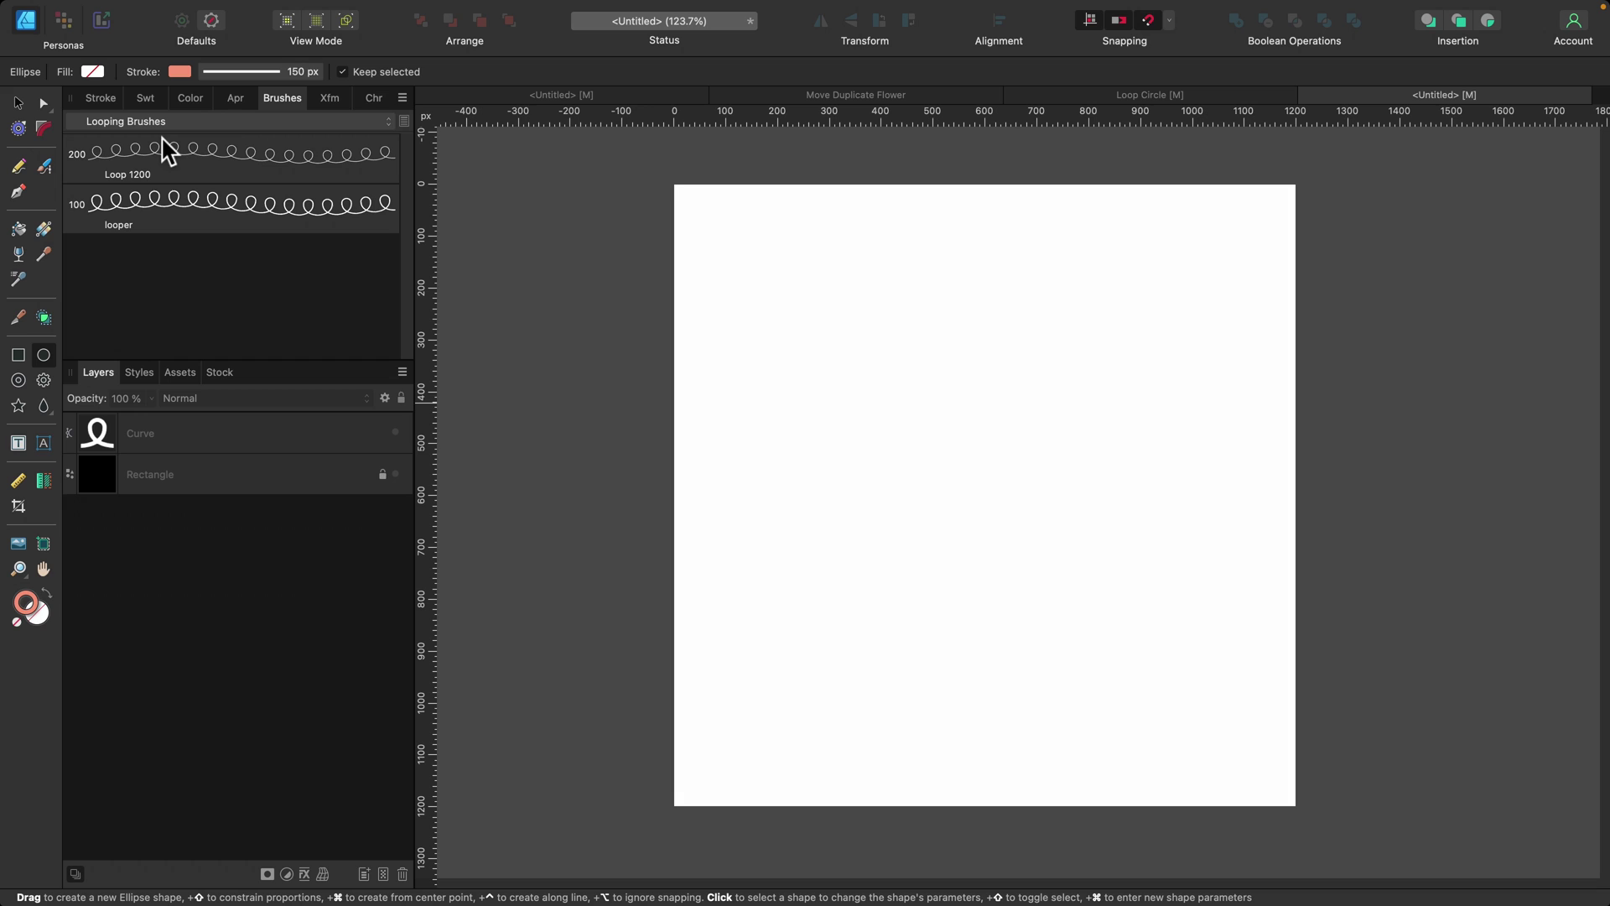
{"action": "left_click", "coordinate": [403, 98]}
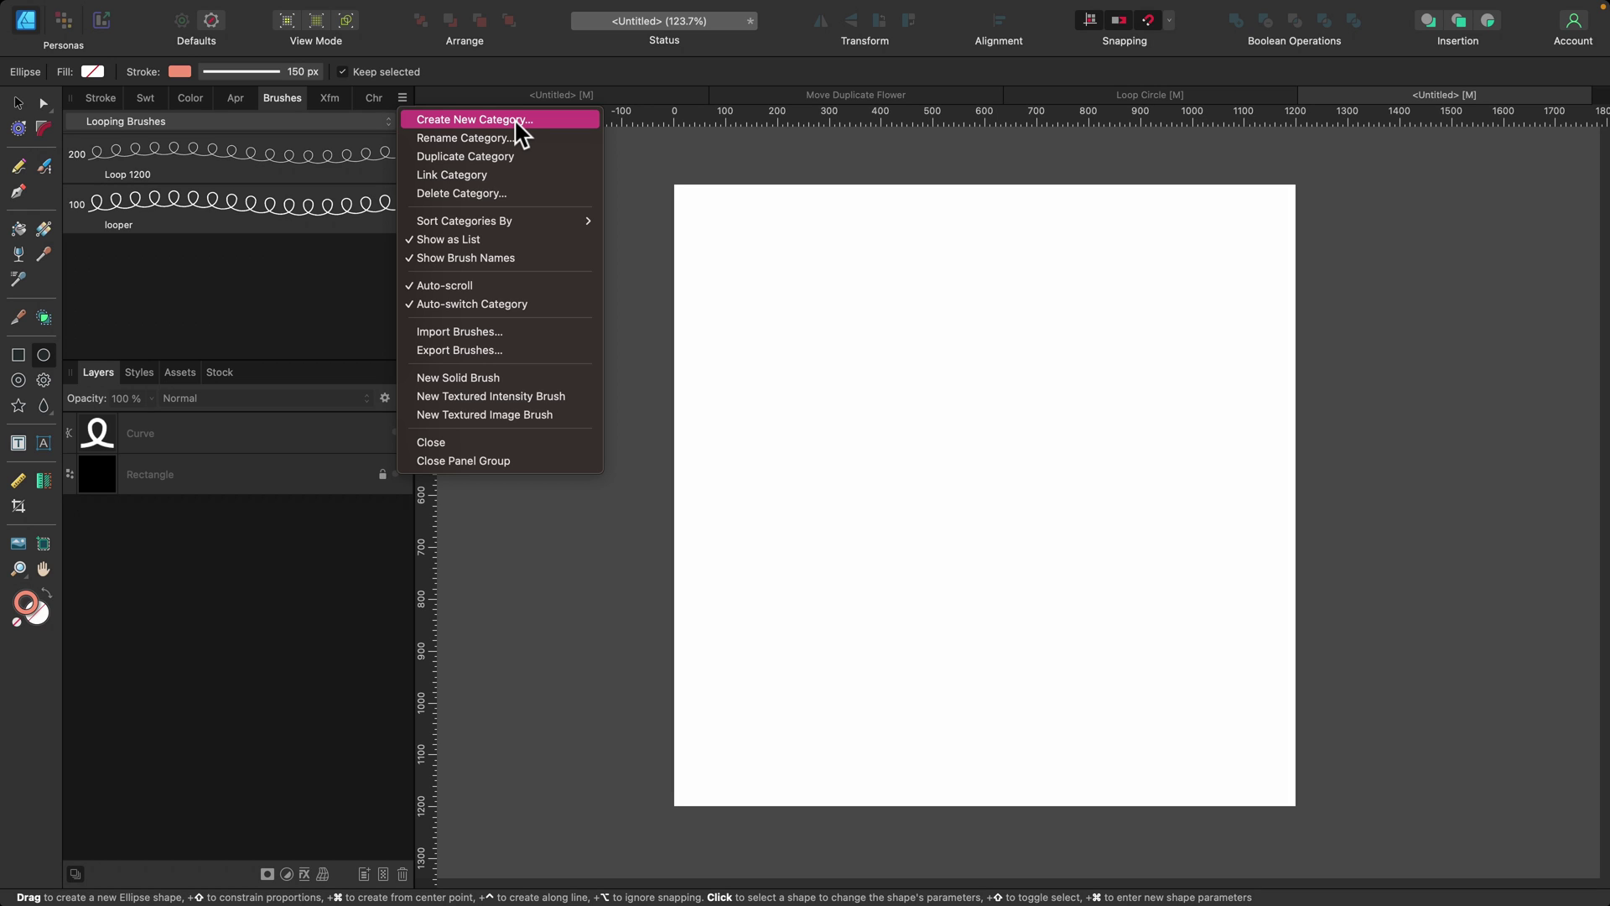
{"action": "left_click", "coordinate": [440, 398]}
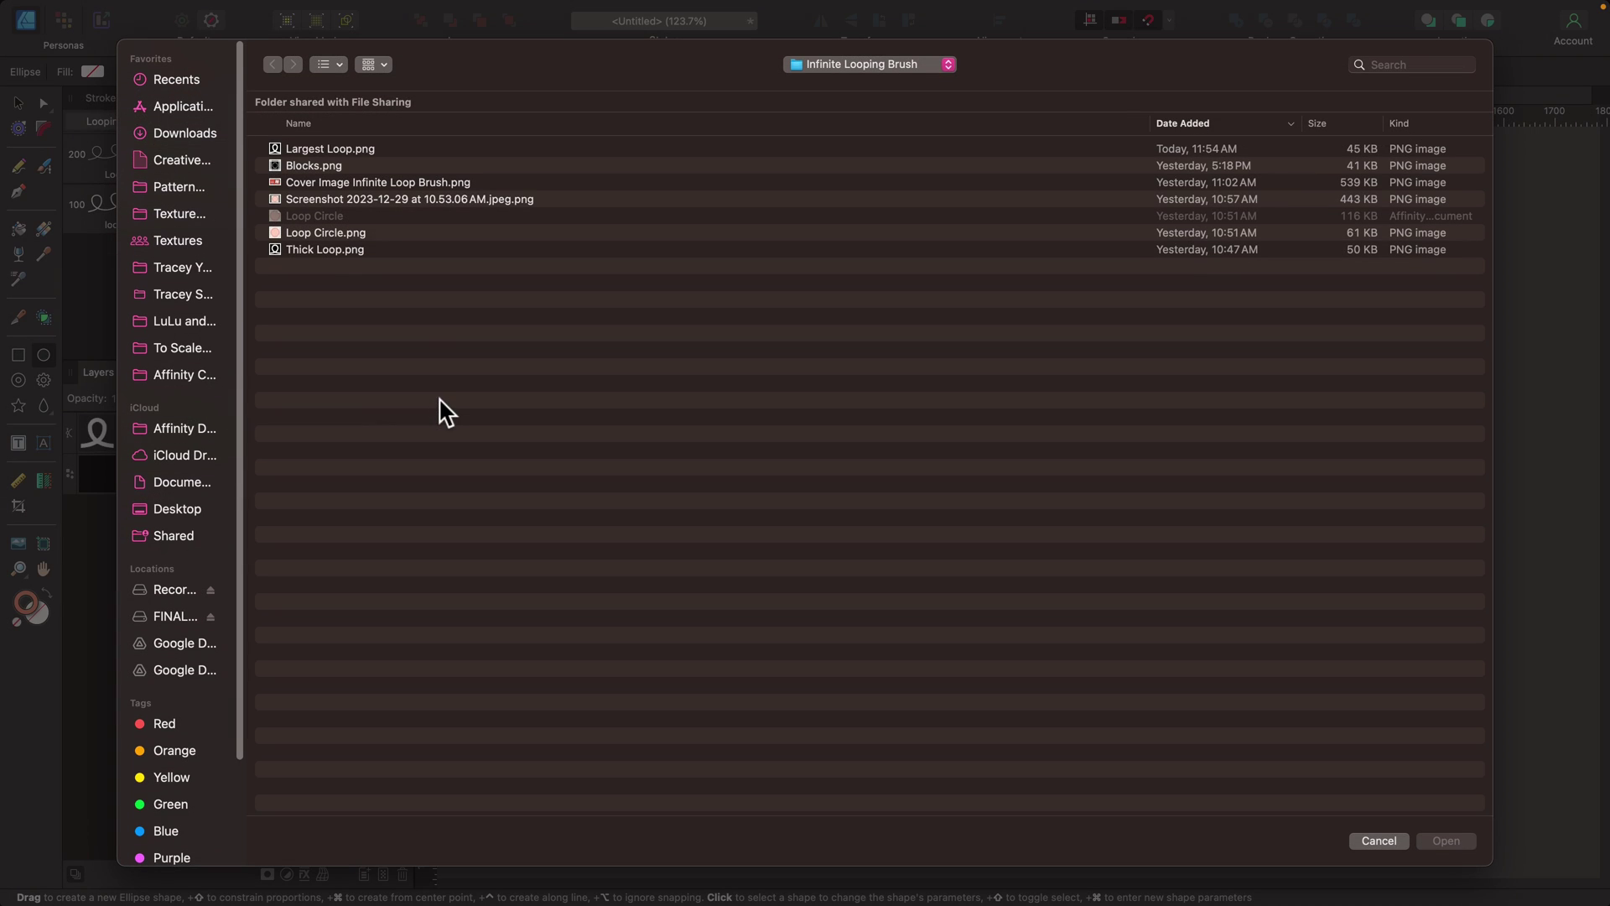
{"action": "left_click", "coordinate": [340, 151]}
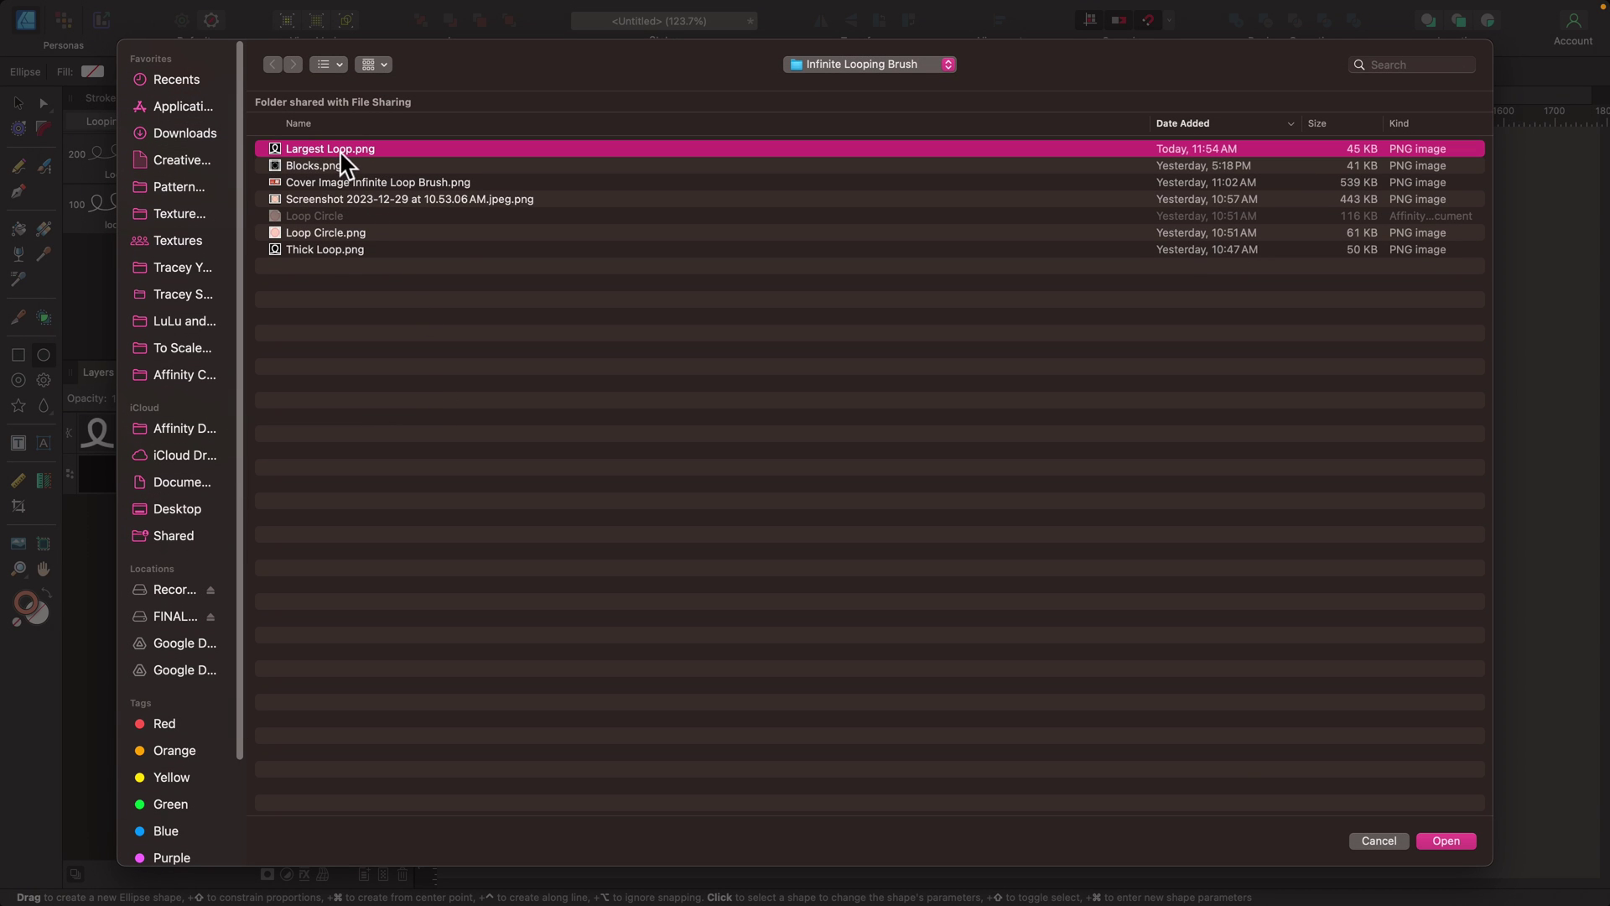
{"action": "left_click", "coordinate": [1447, 841]}
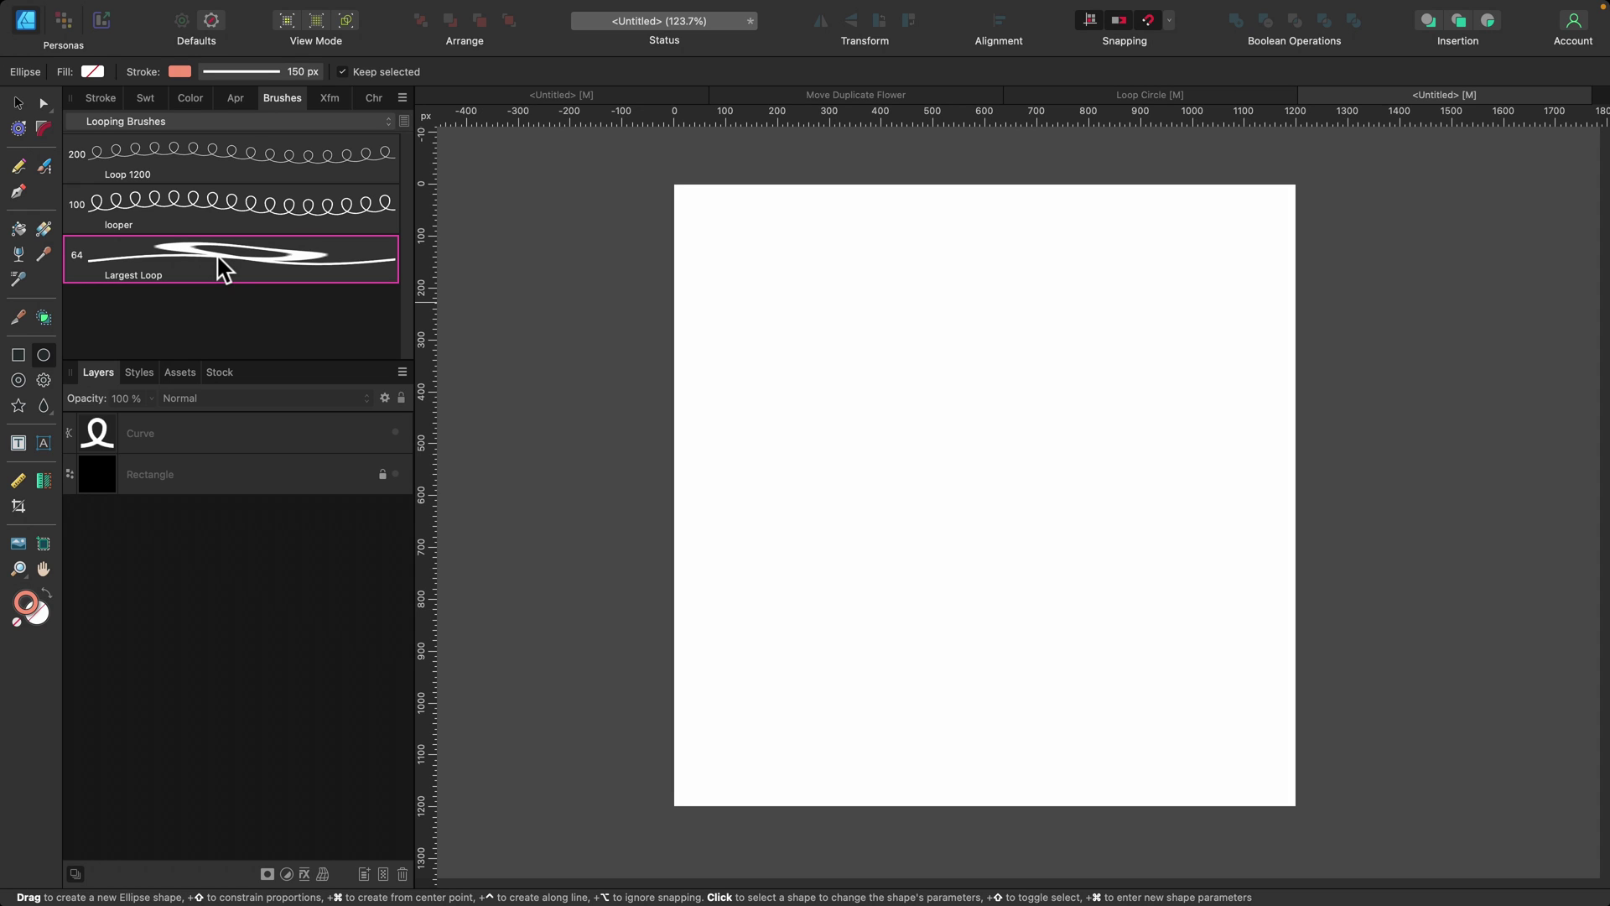
Step: Open the Largest Loop brush's settings editor from its context menu
{"action": "double_click", "coordinate": [220, 267]}
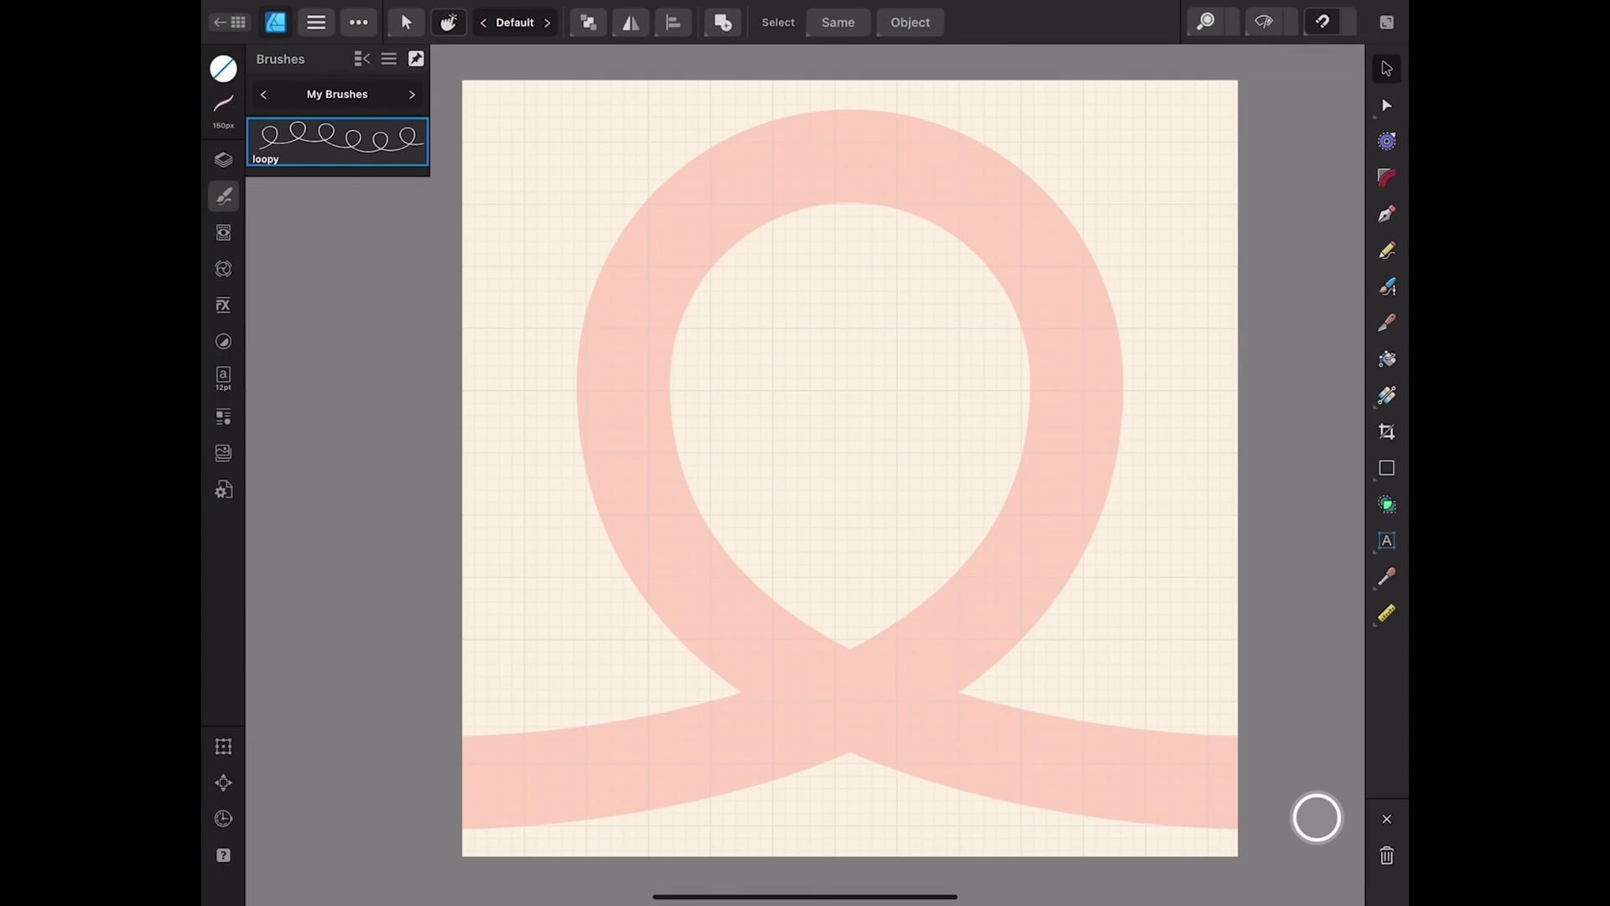
{"action": "right_click", "coordinate": [280, 137]}
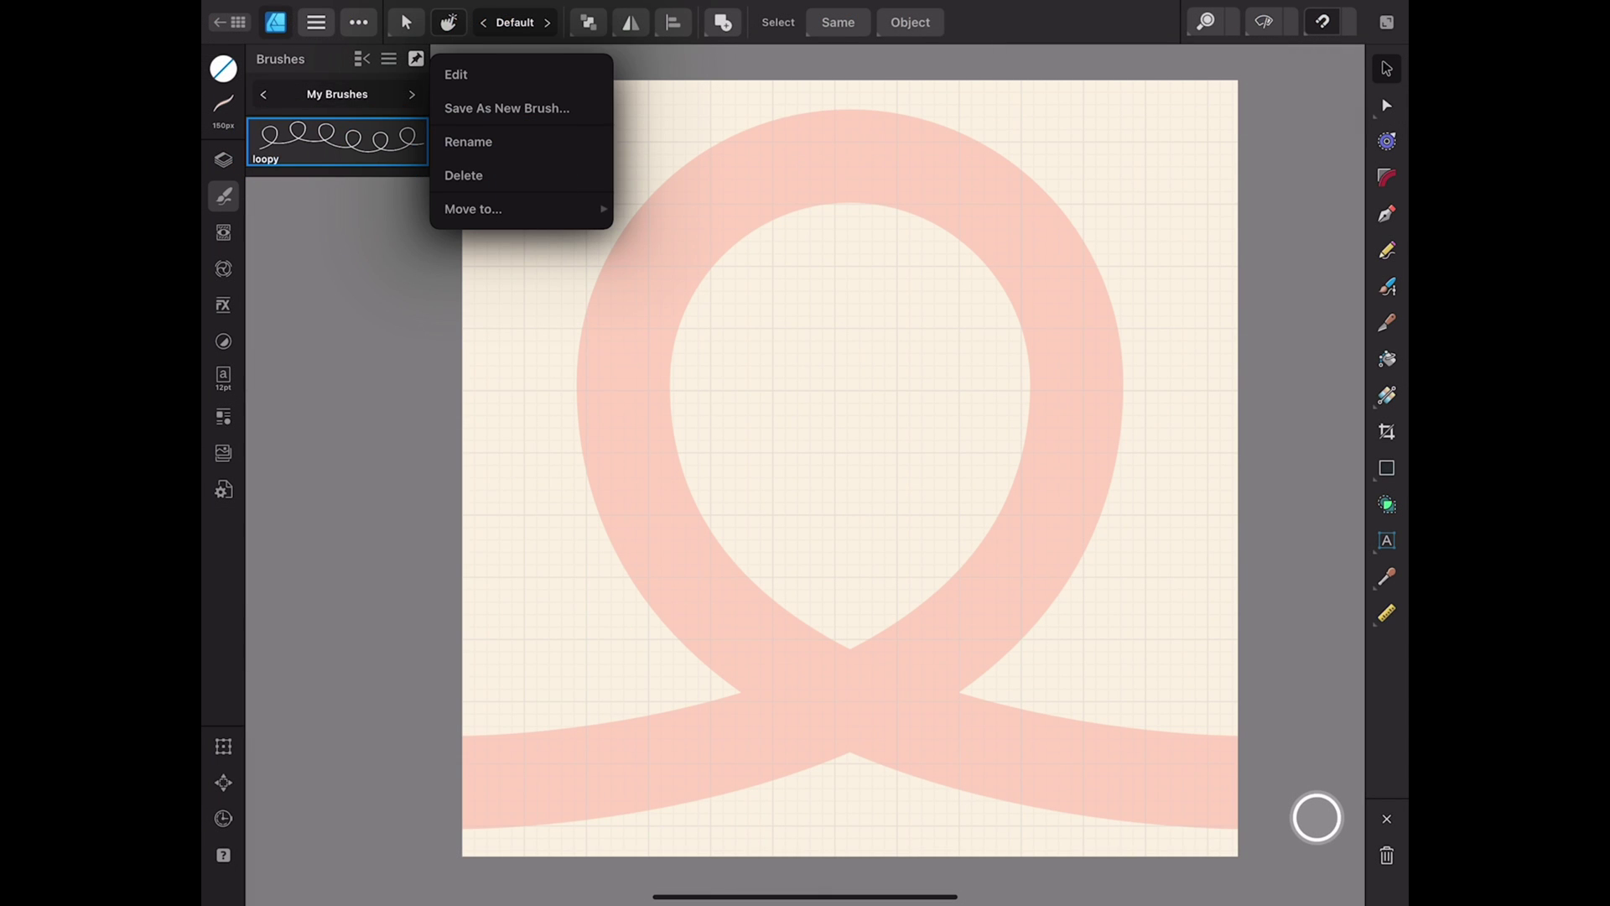
{"action": "left_click", "coordinate": [455, 74]}
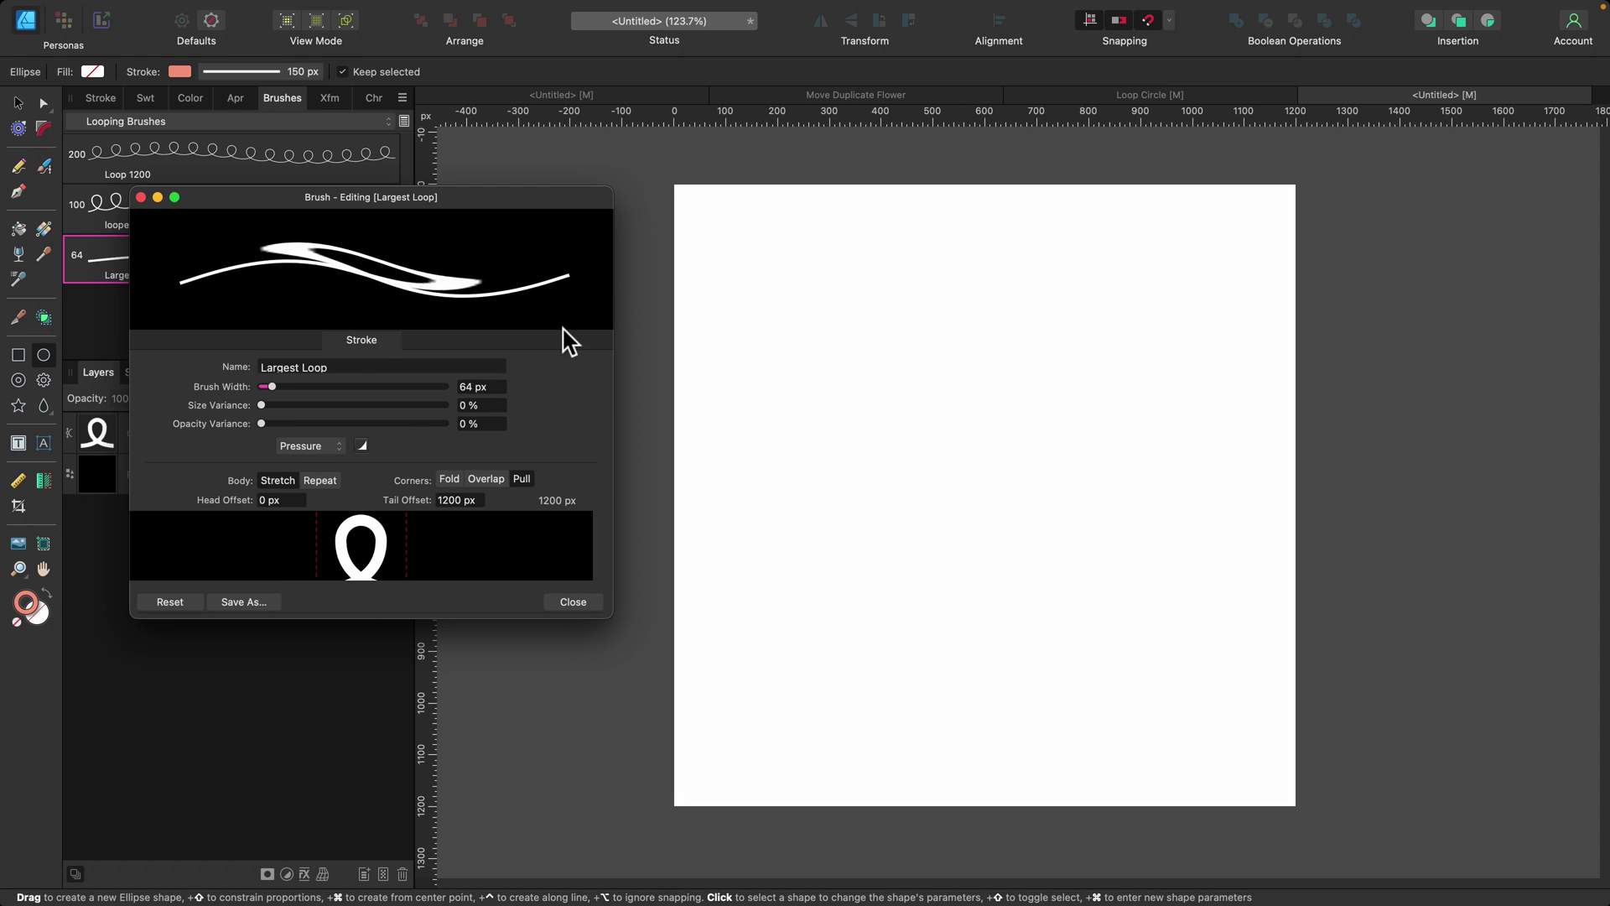
Step: Set the Largest Loop brush body to Repeat at 100 px width, adjust size variance, and close
{"action": "left_click", "coordinate": [319, 482]}
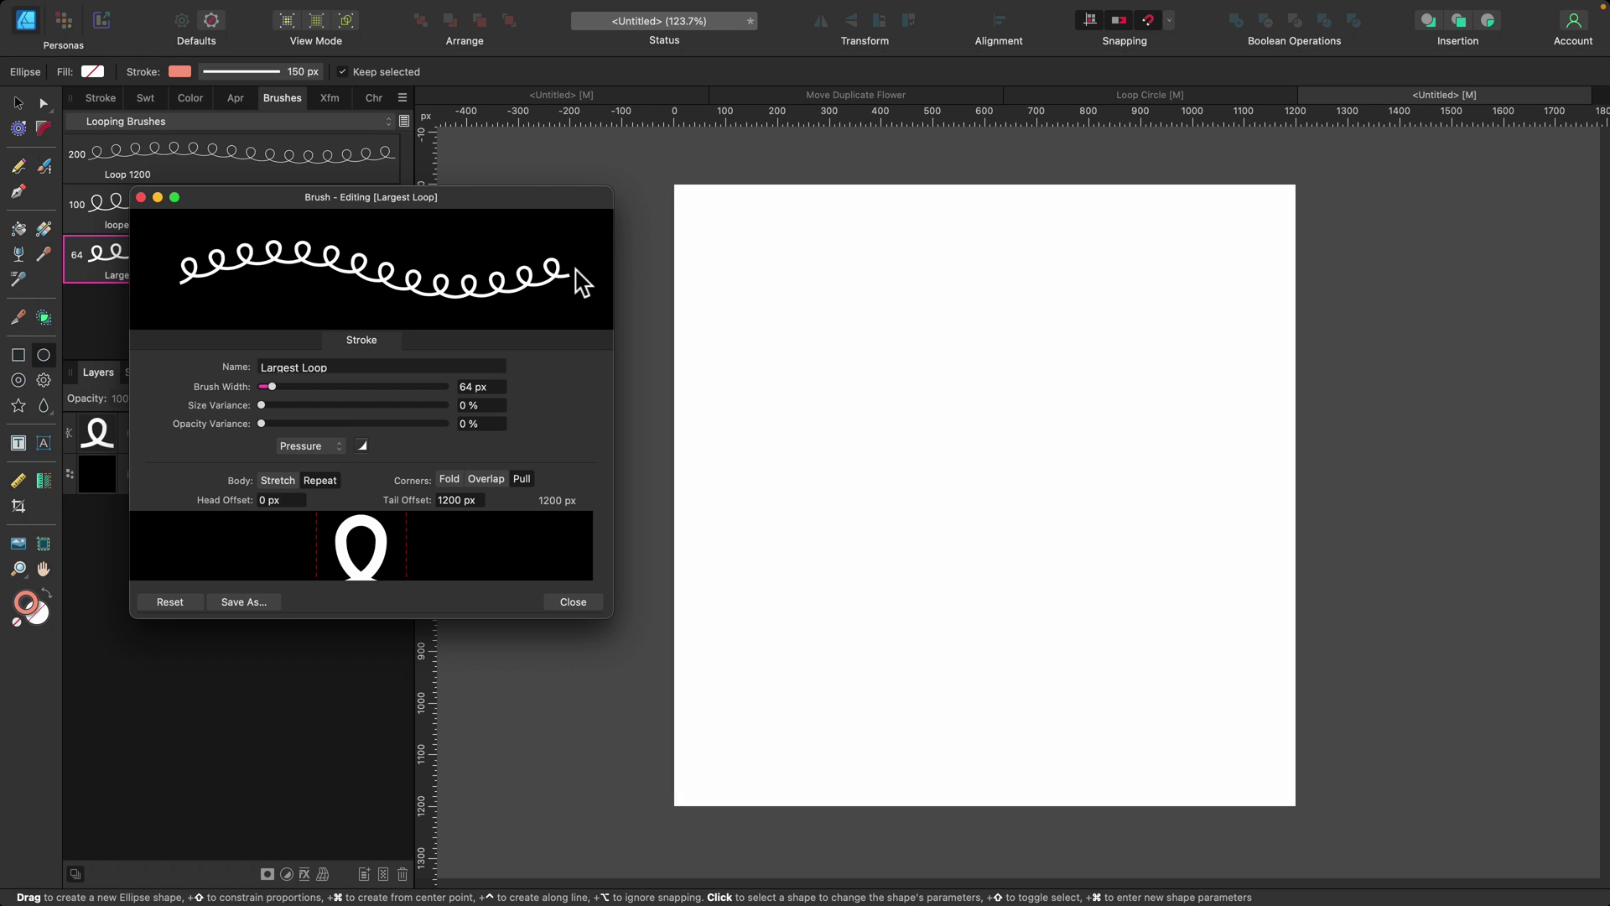
{"action": "left_click", "coordinate": [490, 389]}
{"action": "type", "text": "100"}
{"action": "key", "text": "Tab"}
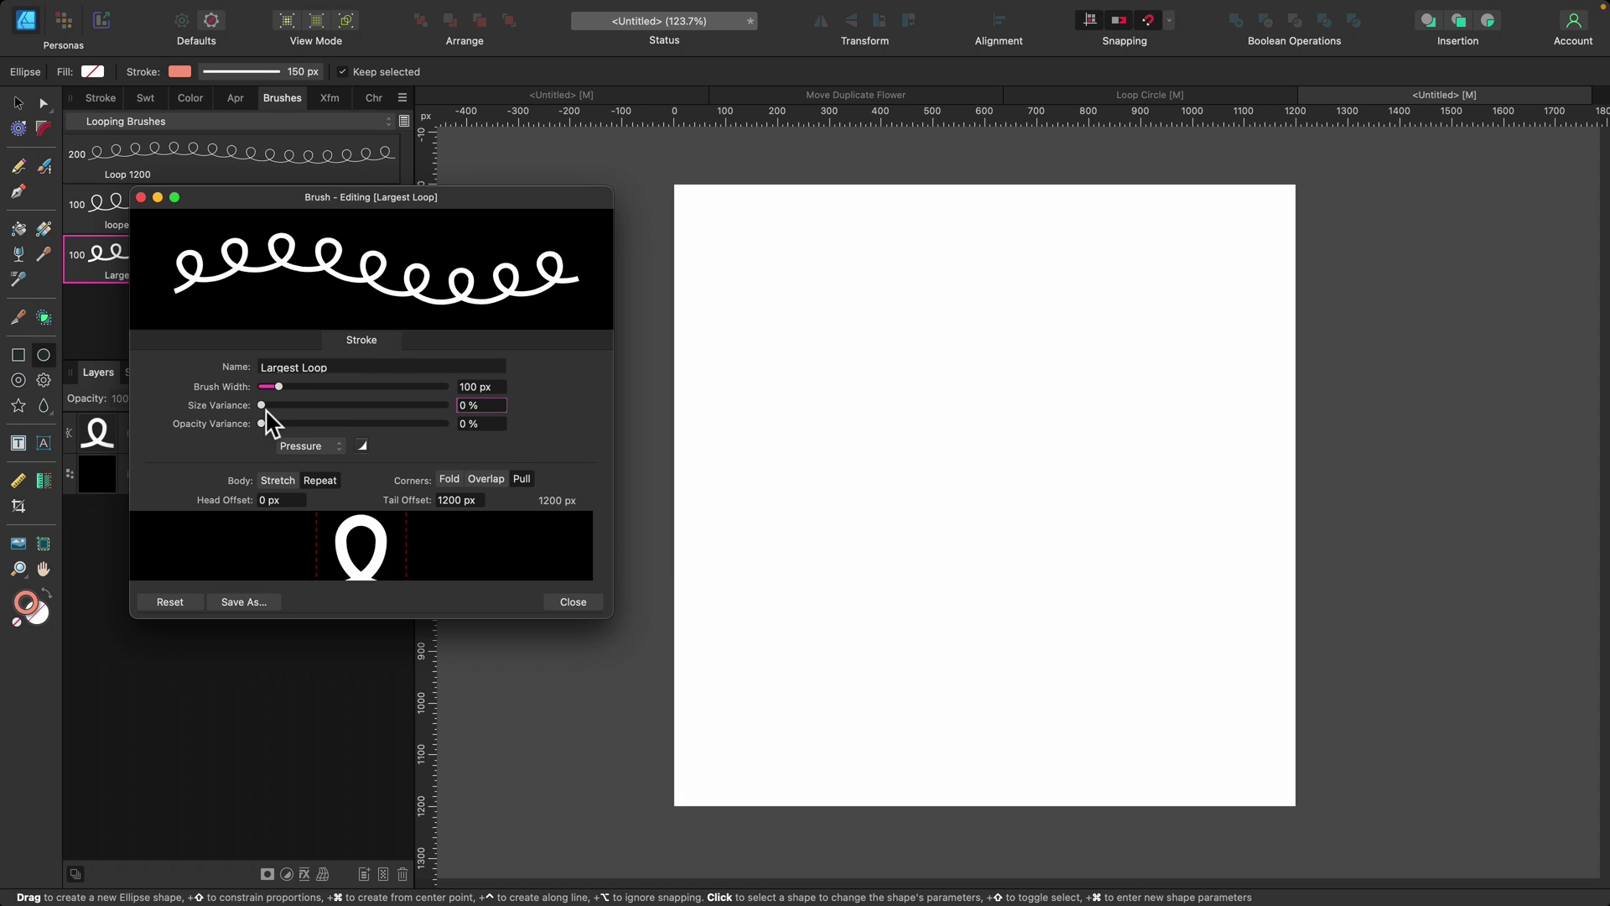
{"action": "mouse_move", "coordinate": [261, 405]}
{"action": "left_mouse_down"}
{"action": "mouse_move", "coordinate": [374, 405]}
{"action": "mouse_move", "coordinate": [237, 414]}
{"action": "left_mouse_up"}
{"action": "left_click", "coordinate": [562, 601]}
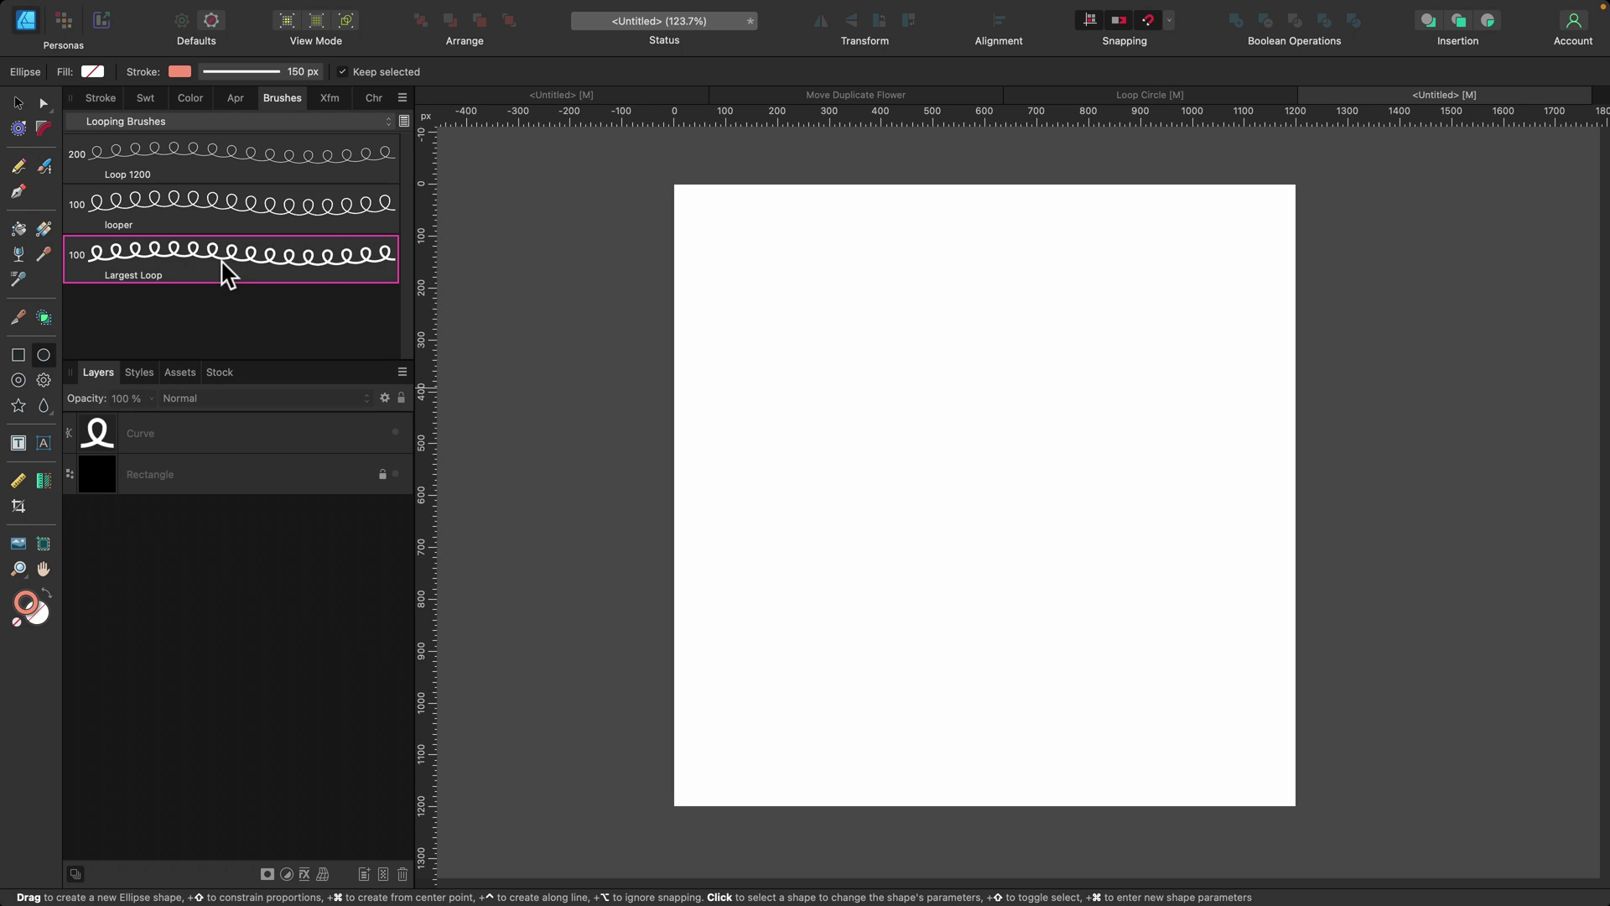
{"action": "left_click", "coordinate": [18, 192]}
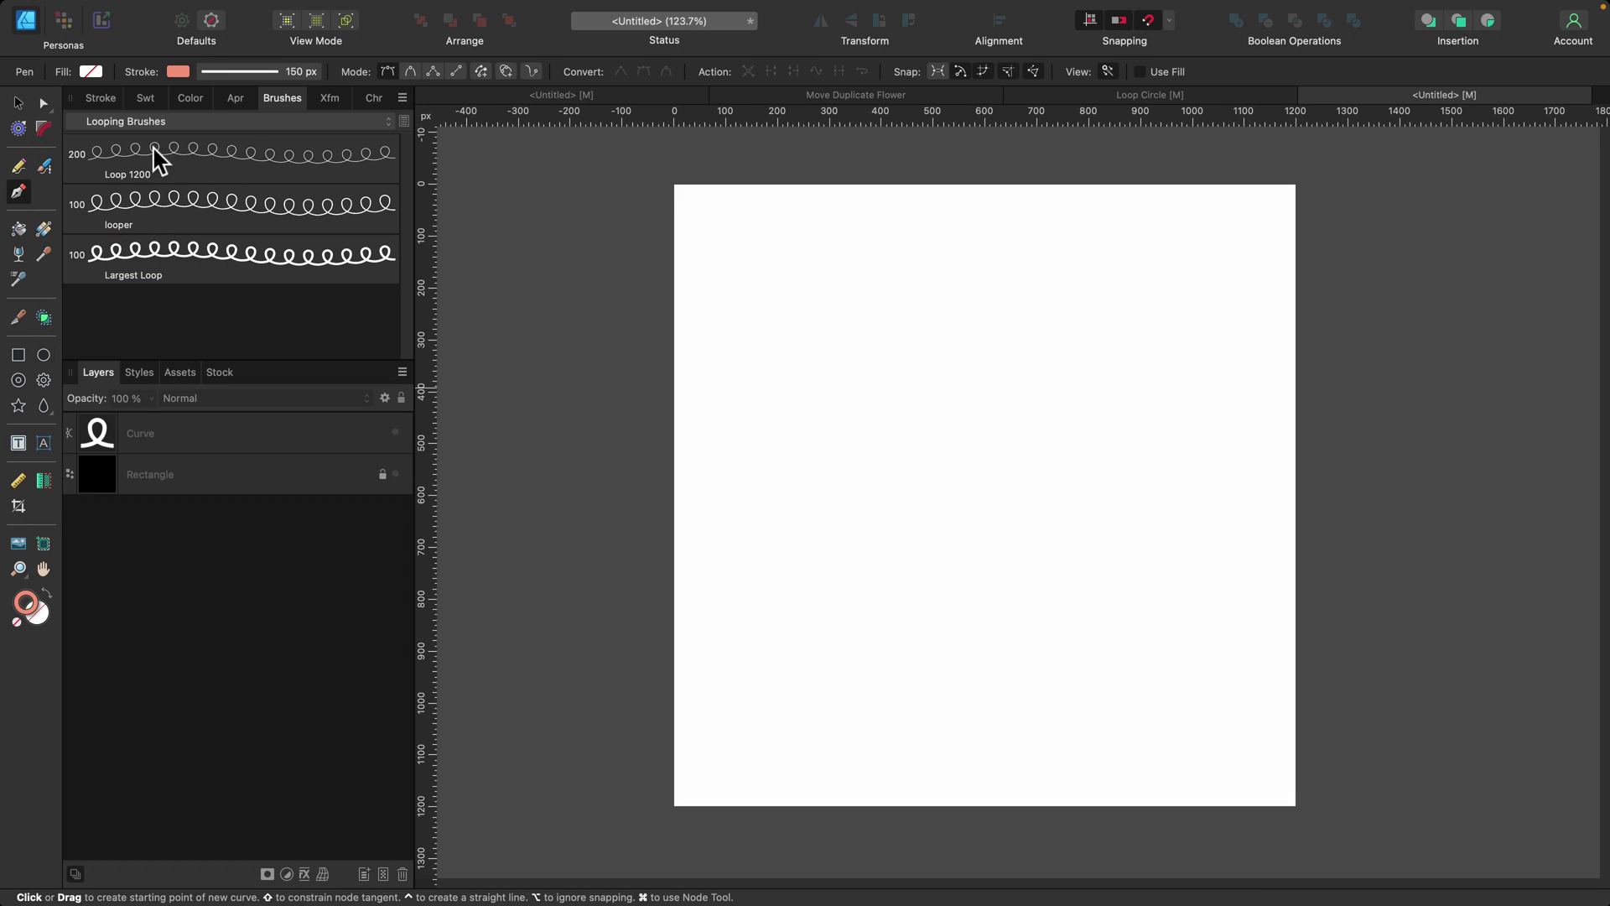
{"action": "left_click", "coordinate": [144, 98]}
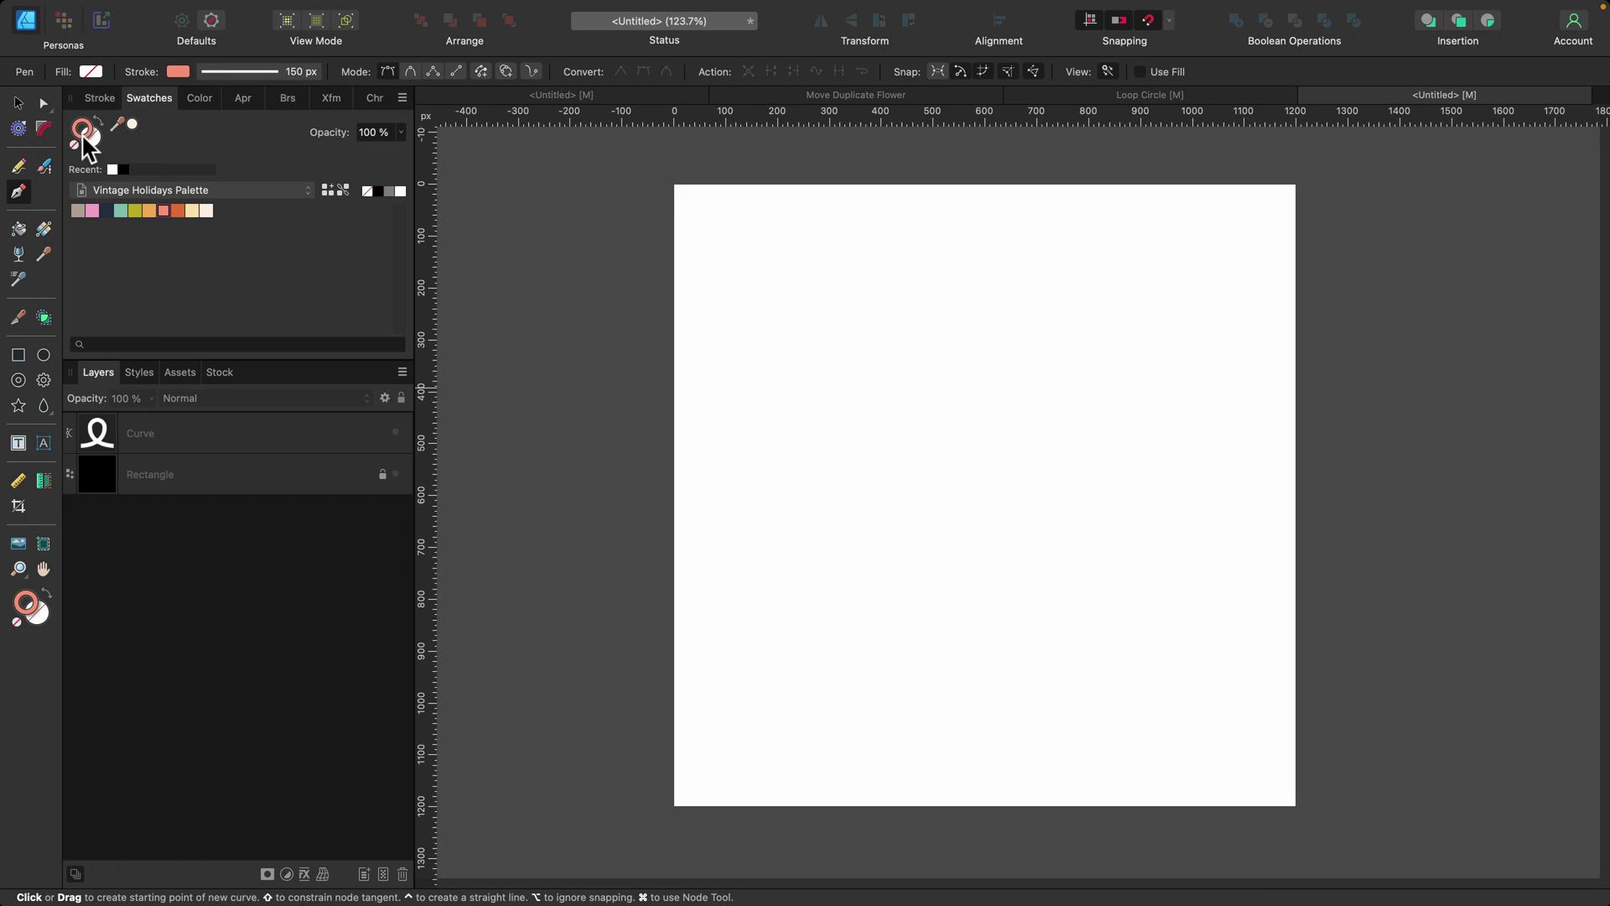
{"action": "left_click", "coordinate": [794, 471]}
{"action": "left_click", "coordinate": [1218, 495]}
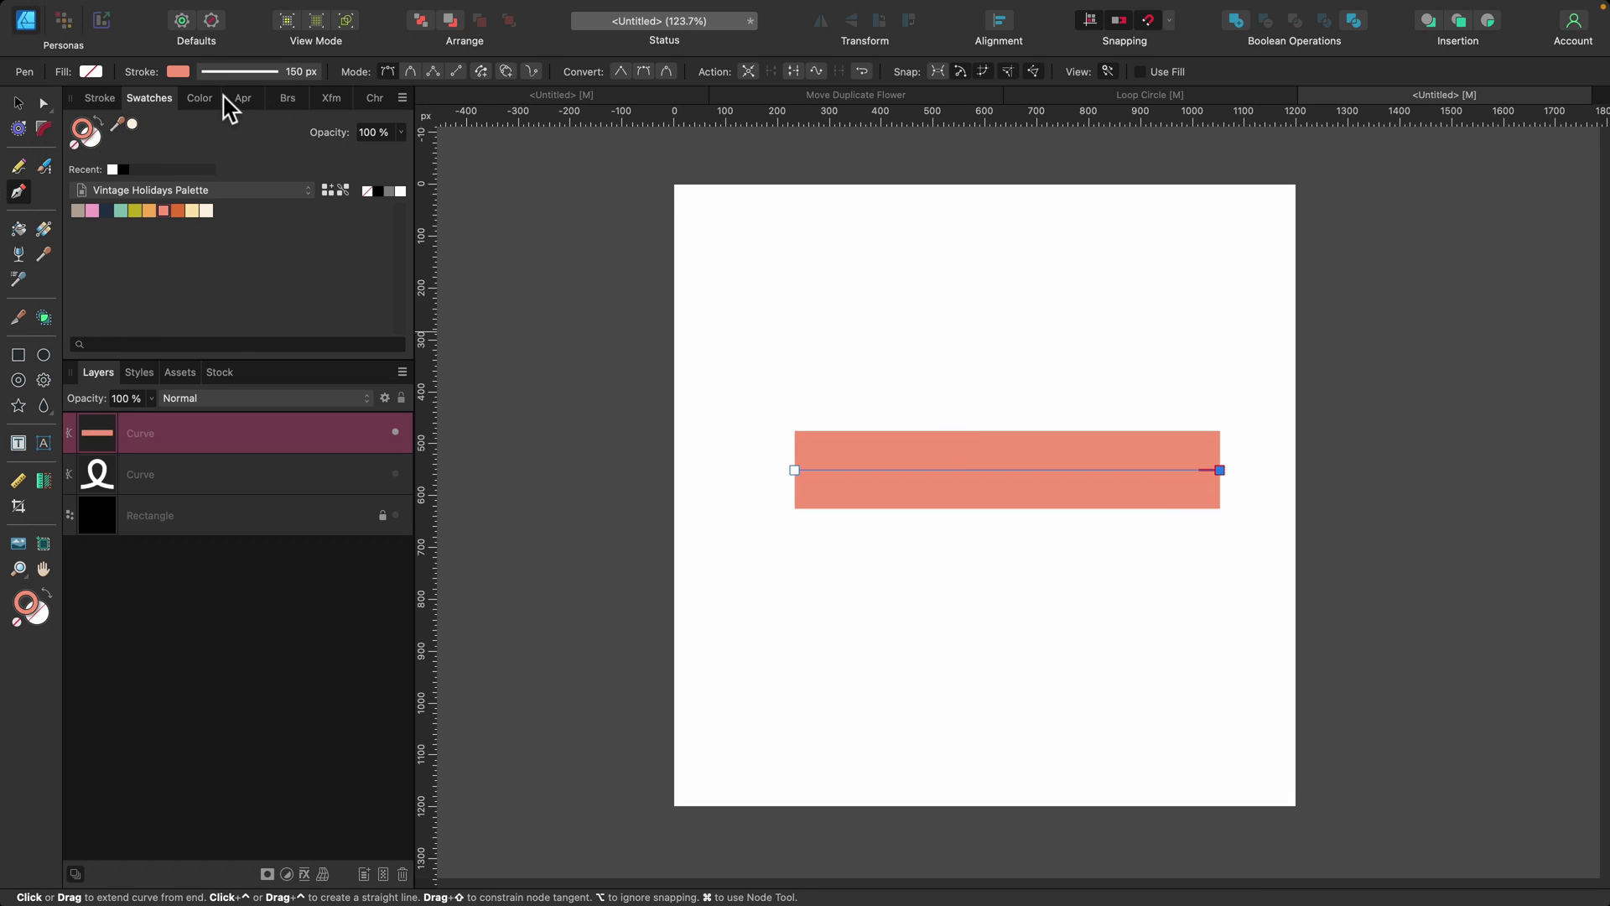
{"action": "left_click", "coordinate": [287, 98]}
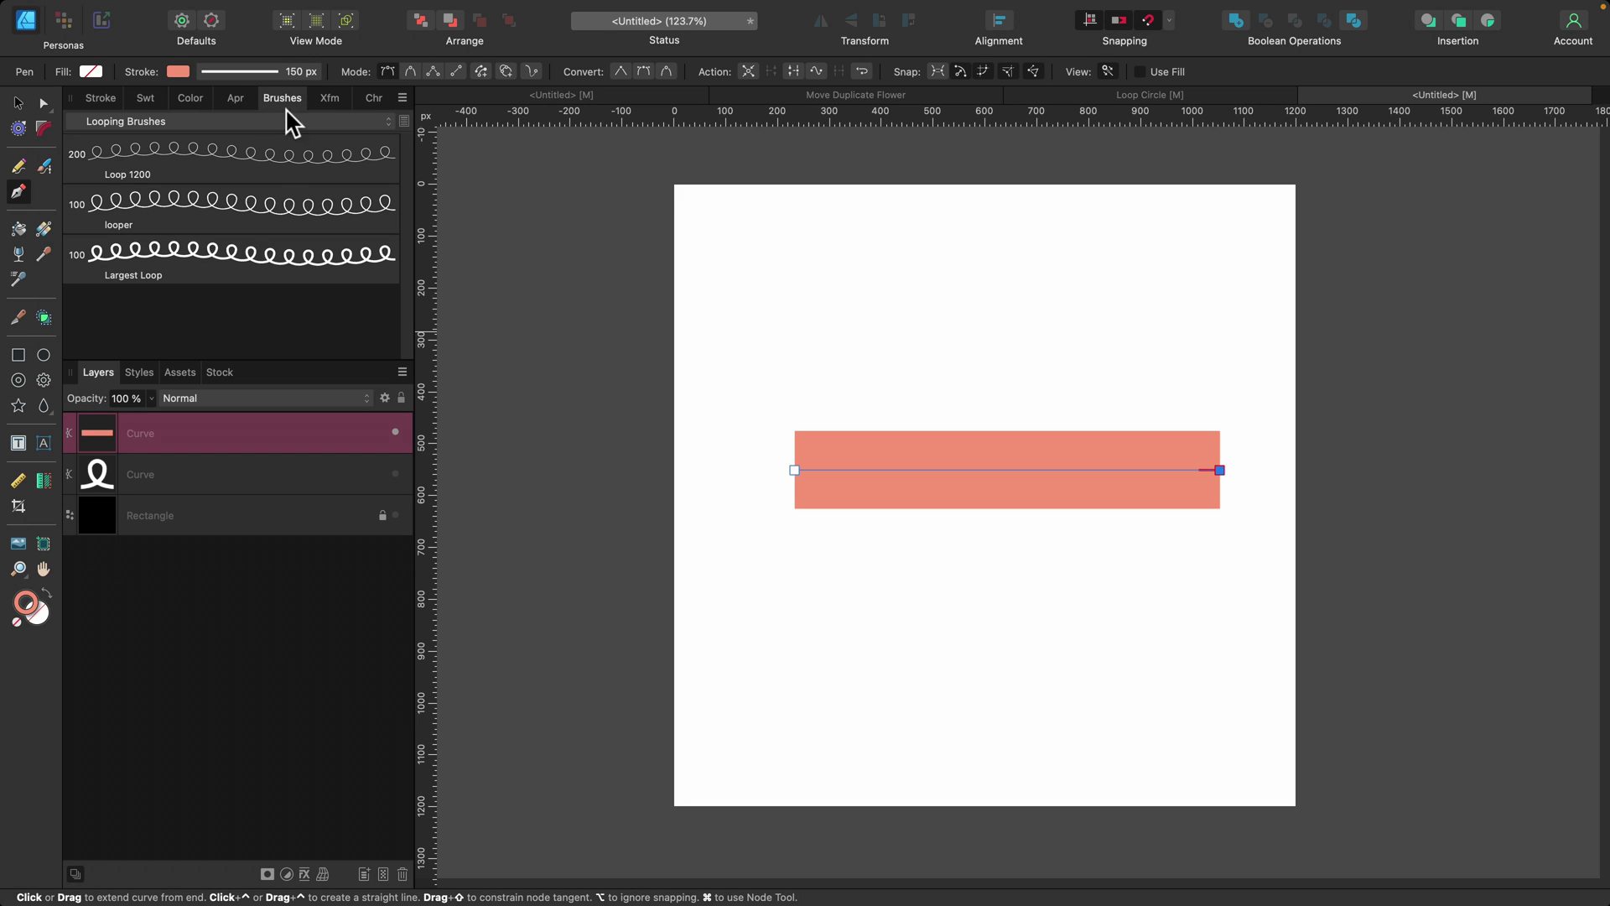
{"action": "left_click", "coordinate": [263, 267]}
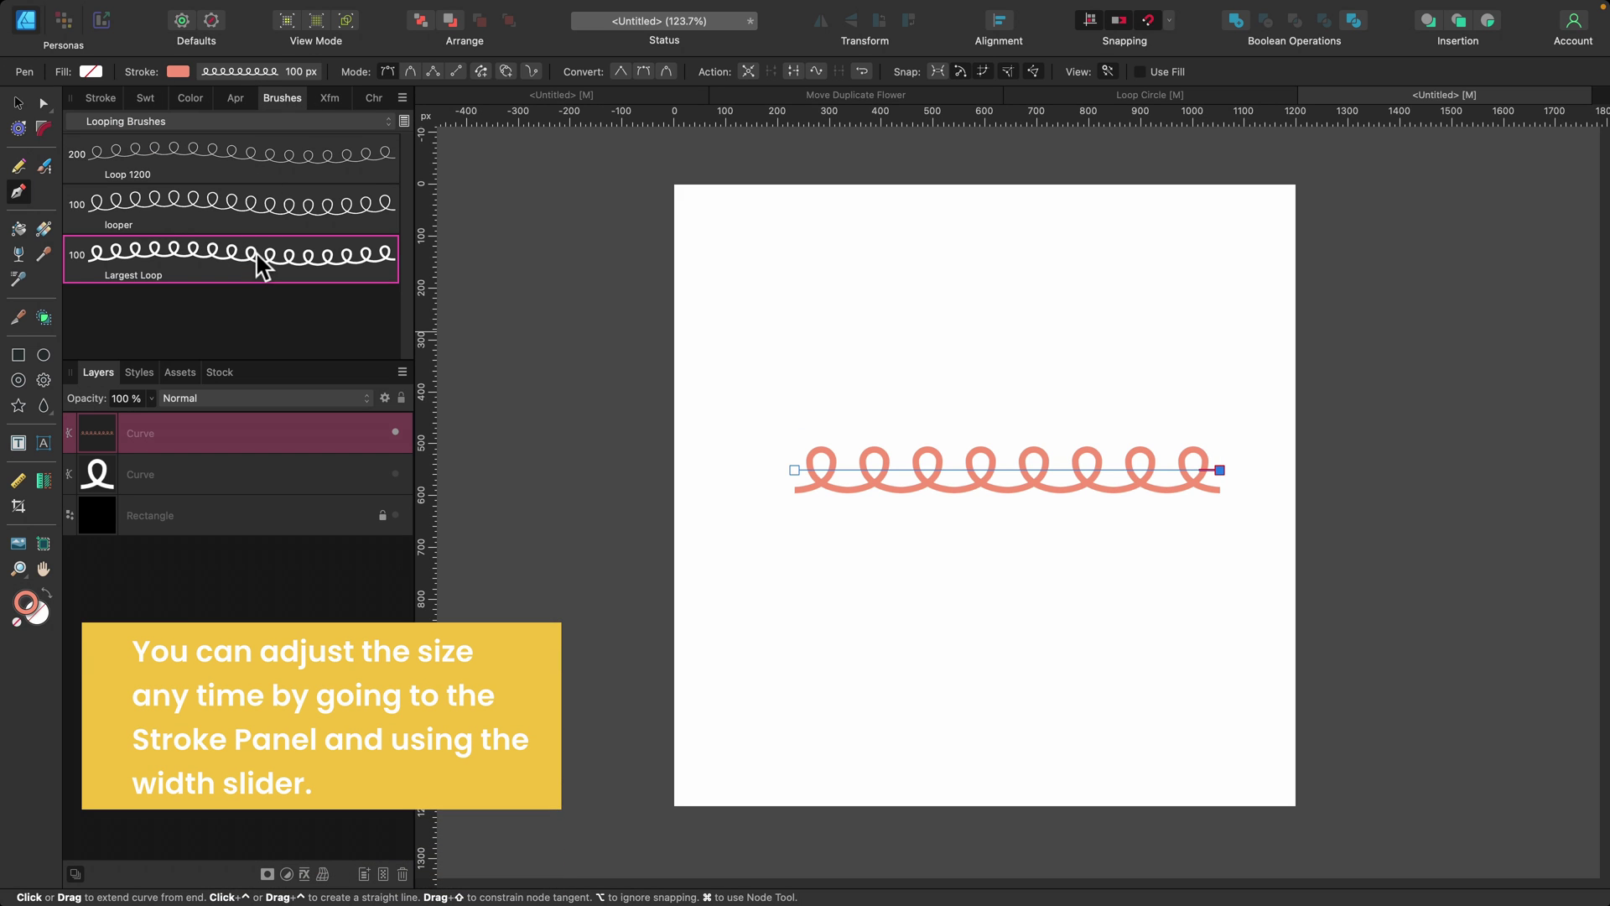
{"action": "left_click", "coordinate": [18, 167]}
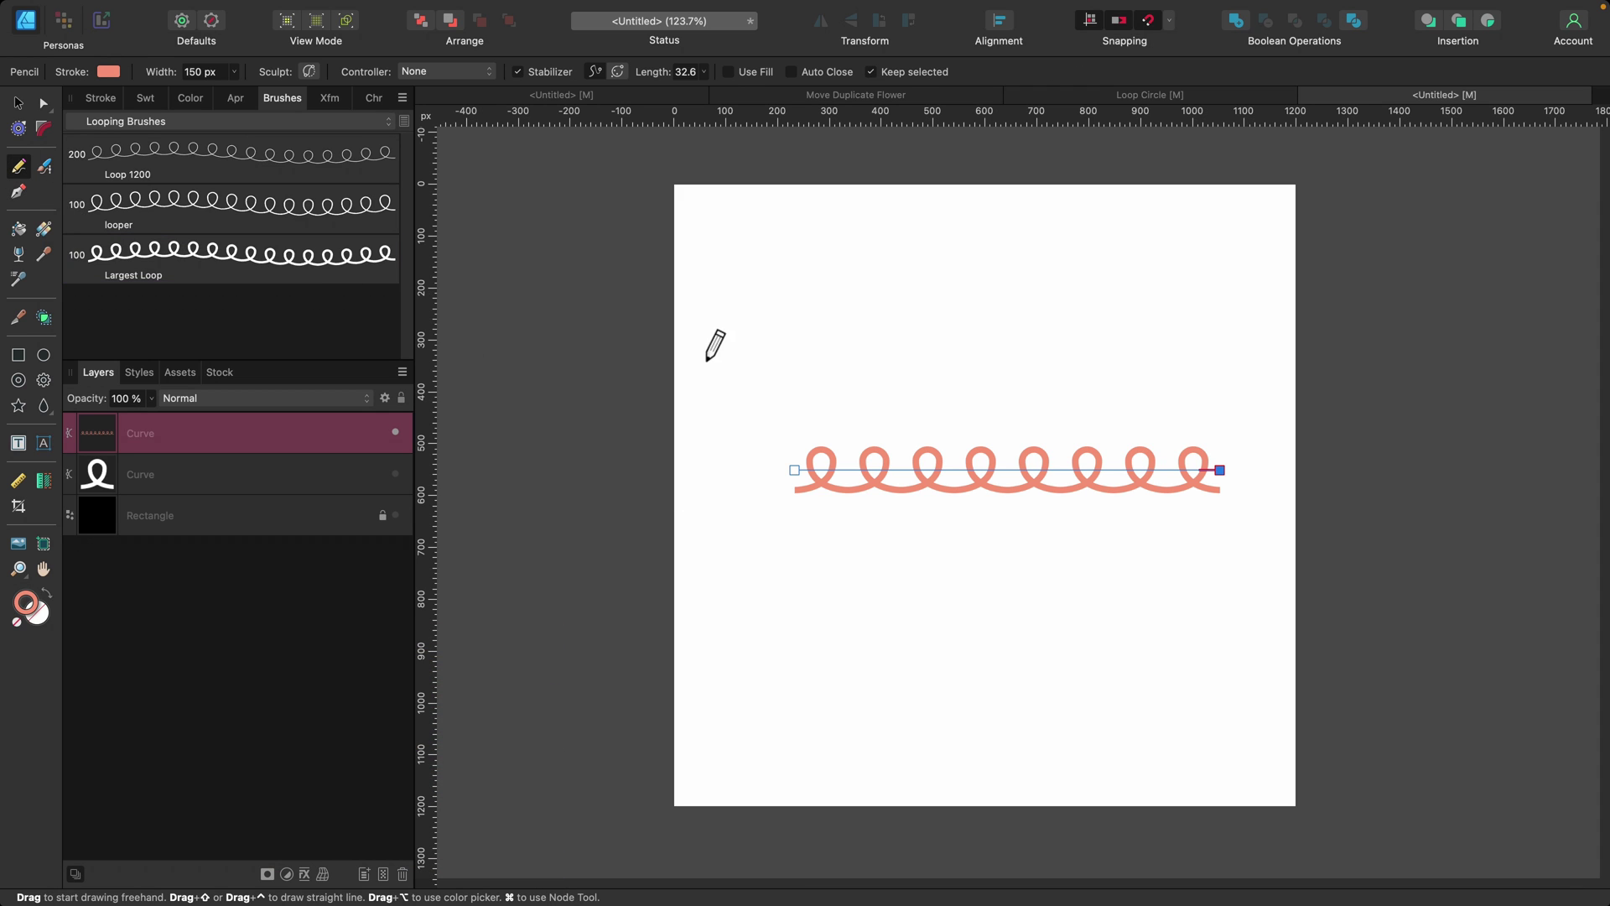
{"action": "mouse_move", "coordinate": [715, 376]}
{"action": "left_mouse_down"}
{"action": "mouse_move", "coordinate": [790, 319]}
{"action": "mouse_move", "coordinate": [944, 334]}
{"action": "mouse_move", "coordinate": [1083, 379]}
{"action": "mouse_move", "coordinate": [1216, 351]}
{"action": "left_mouse_up"}
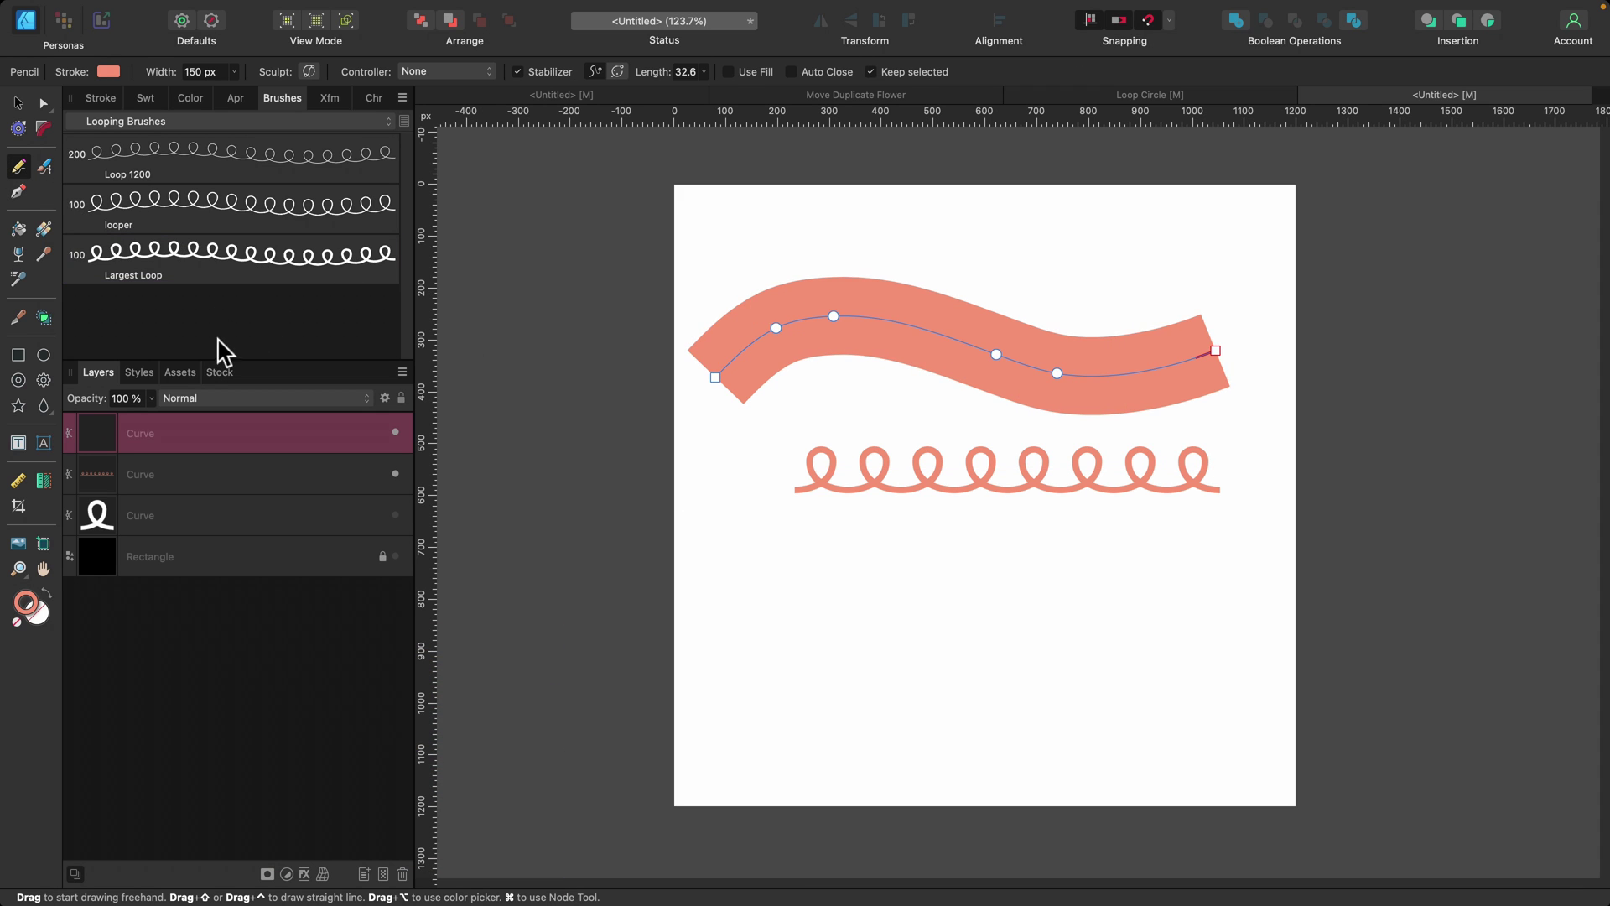
{"action": "left_click", "coordinate": [200, 254]}
{"action": "left_click", "coordinate": [45, 167]}
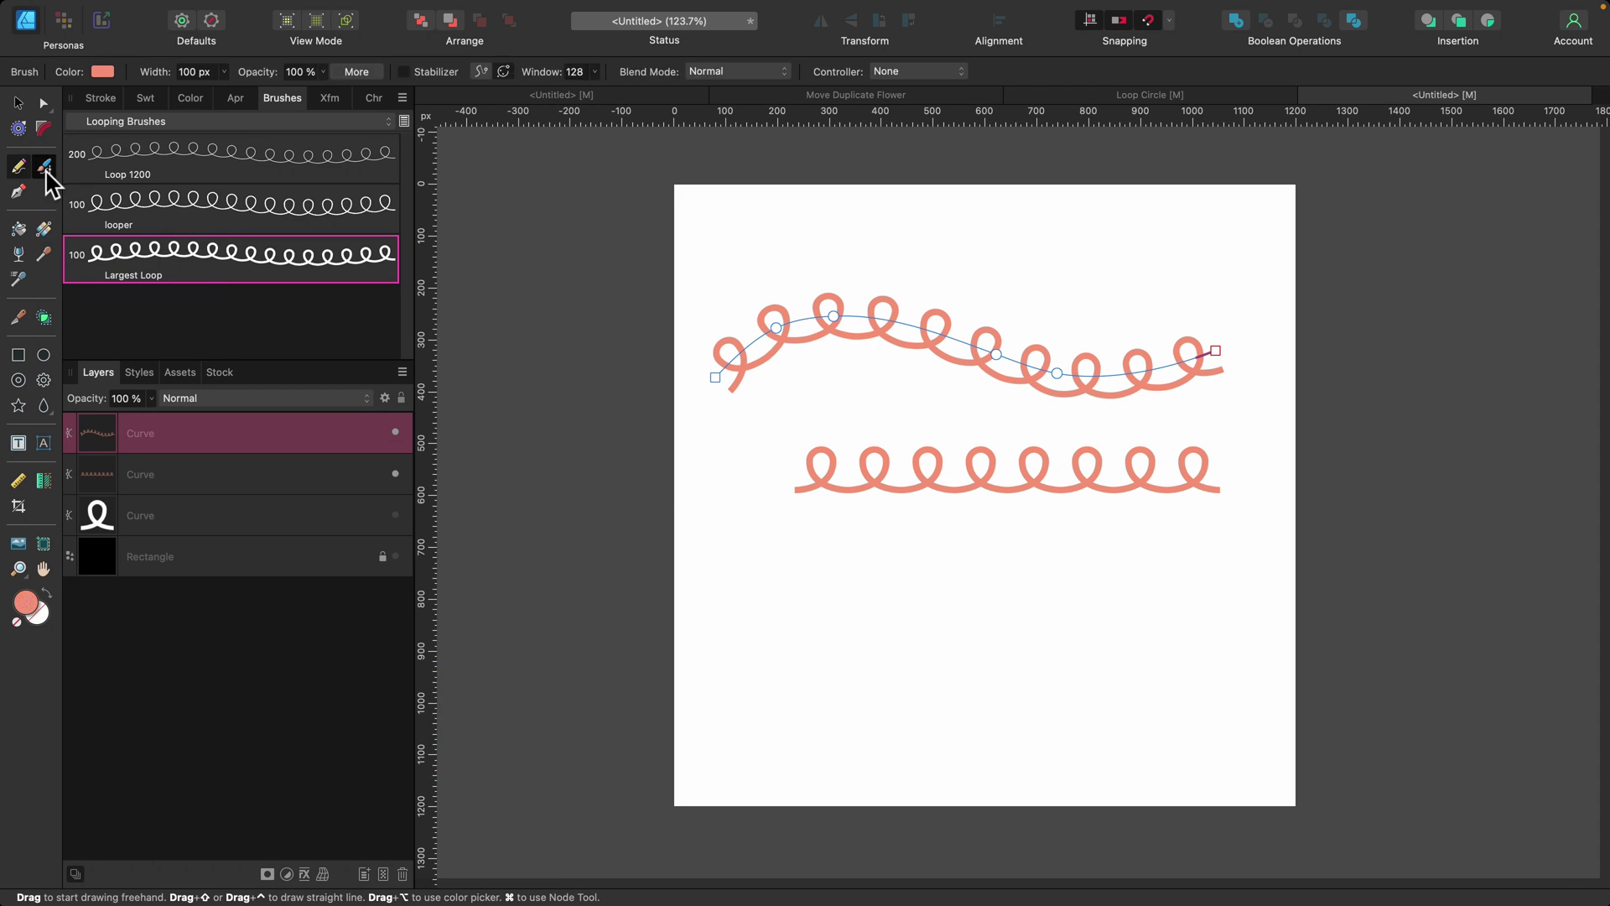
{"action": "mouse_move", "coordinate": [694, 647]}
{"action": "left_mouse_down"}
{"action": "mouse_move", "coordinate": [772, 608]}
{"action": "mouse_move", "coordinate": [918, 631]}
{"action": "mouse_move", "coordinate": [1098, 627]}
{"action": "mouse_move", "coordinate": [1196, 582]}
{"action": "left_mouse_up"}
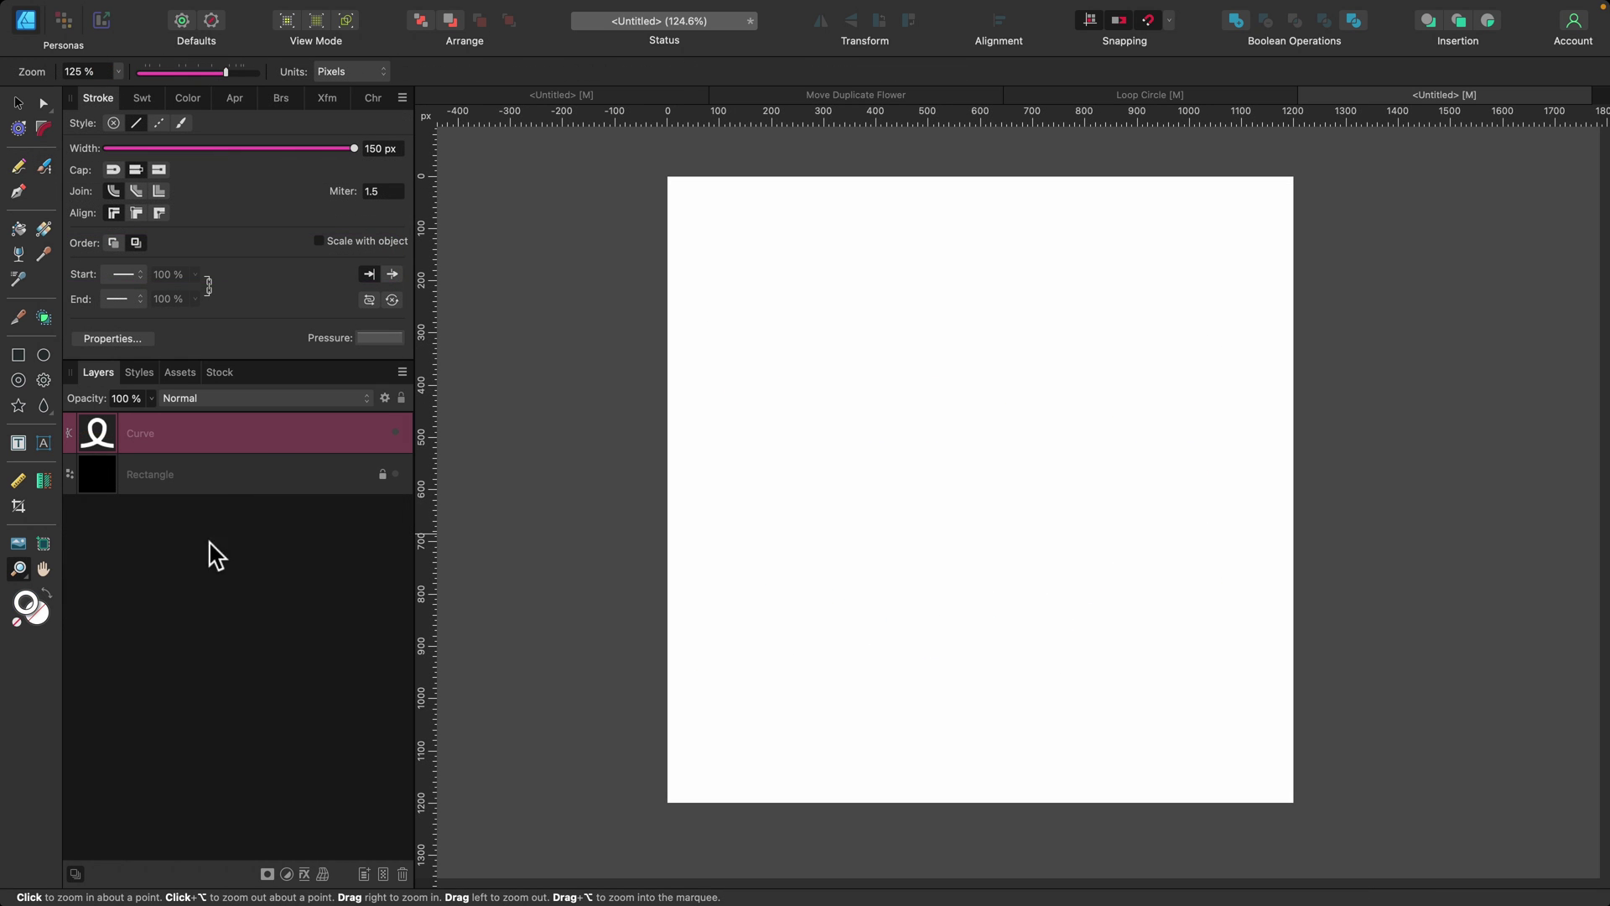
Step: Draw a circle with the Ellipse Tool and apply the Largest Loop brush to it
{"action": "left_click", "coordinate": [43, 355]}
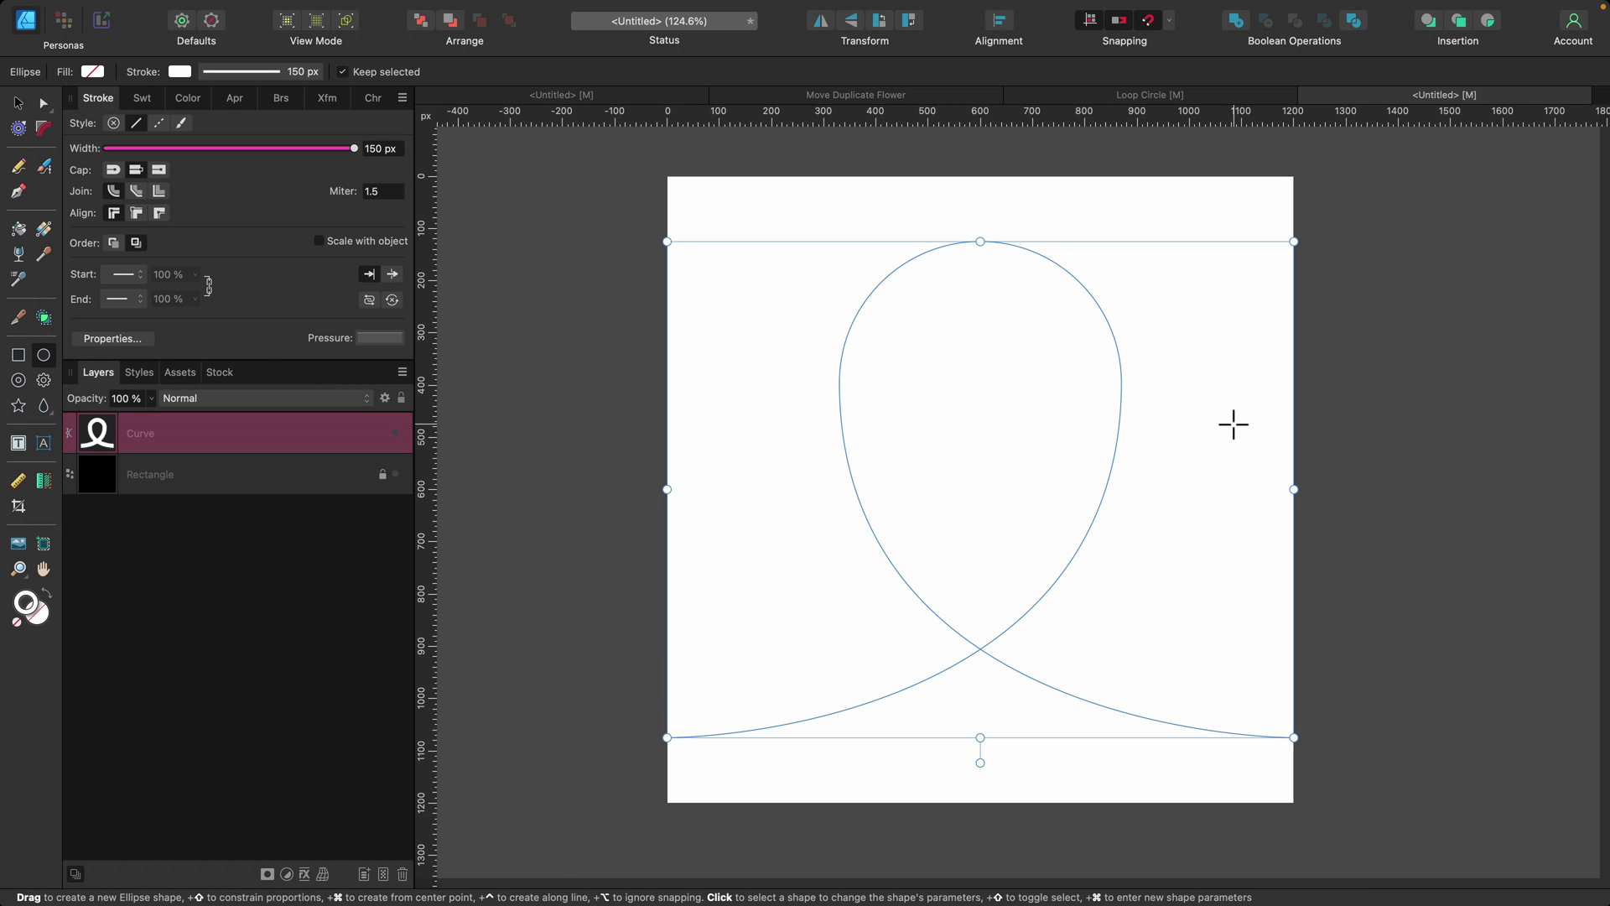
{"action": "mouse_move", "coordinate": [949, 452]}
{"action": "left_mouse_down"}
{"action": "mouse_move", "coordinate": [1140, 662]}
{"action": "mouse_move", "coordinate": [1125, 637]}
{"action": "left_mouse_up"}
{"action": "left_click", "coordinate": [283, 98]}
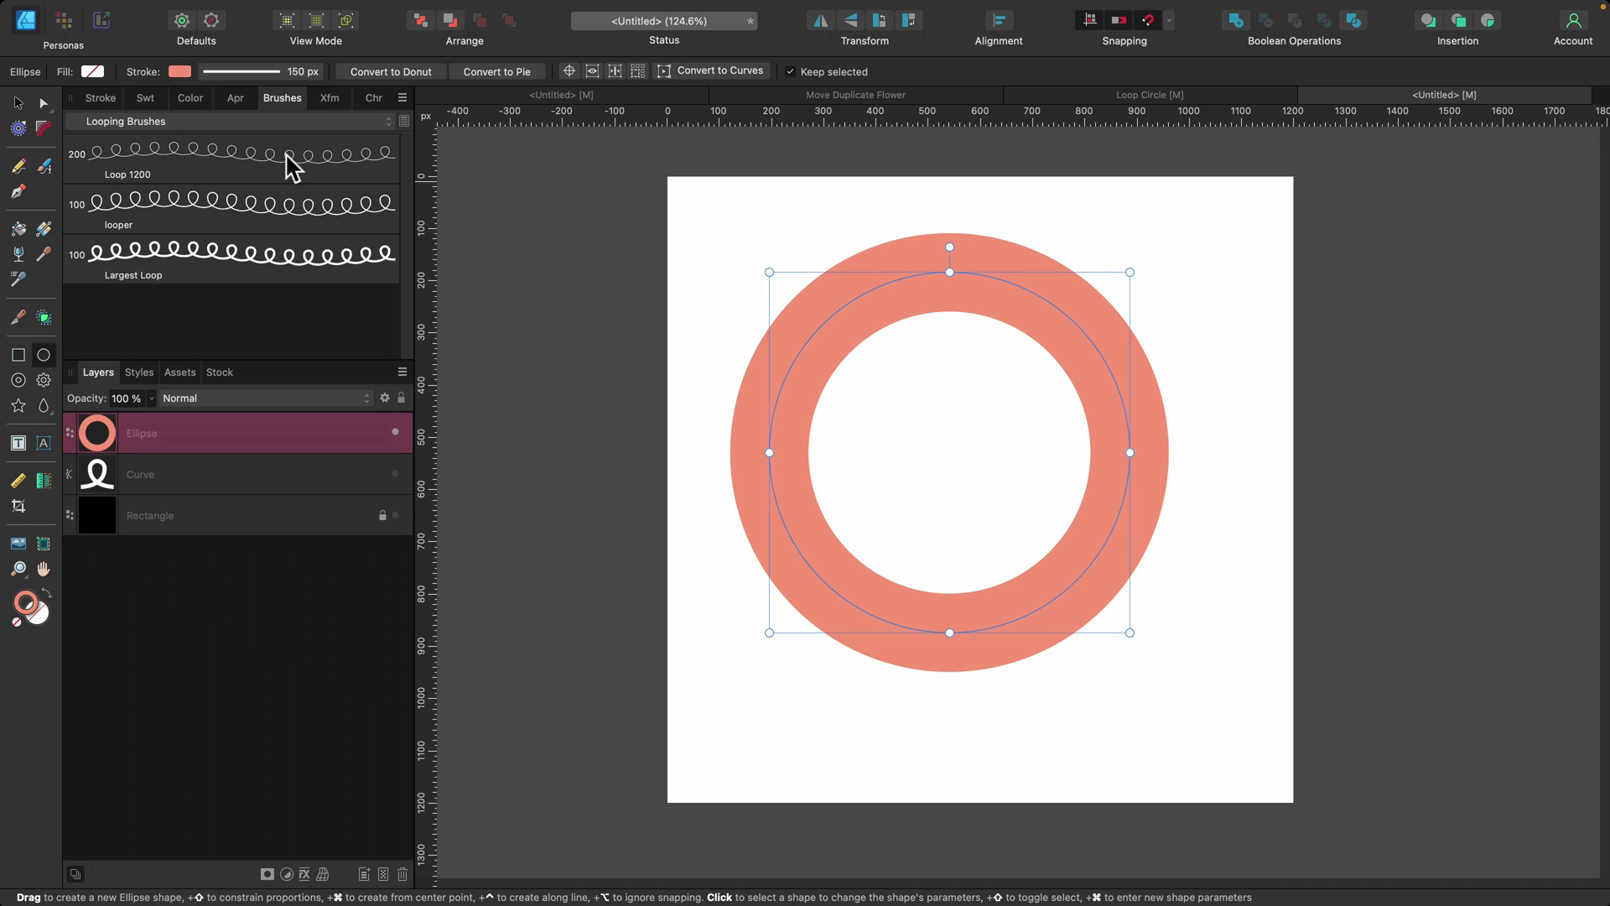
{"action": "left_click", "coordinate": [218, 271]}
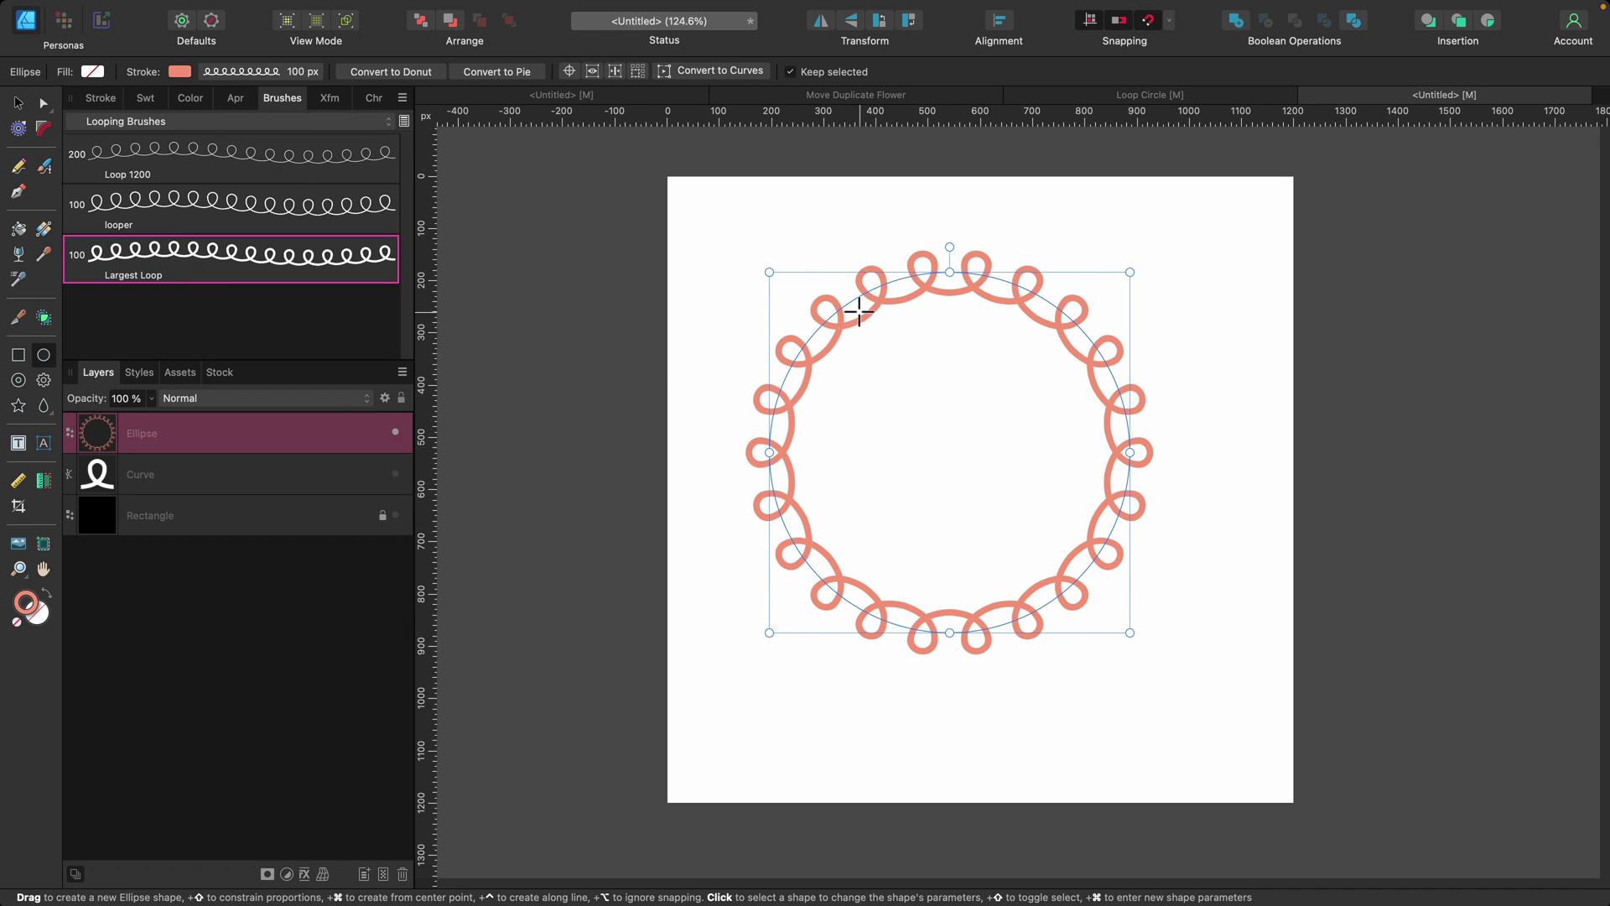
Step: Zoom in and back out to inspect the loops repeating around the circle
{"action": "scroll", "coordinate": [849, 295], "scroll_direction": "up", "scroll_amount": 5}
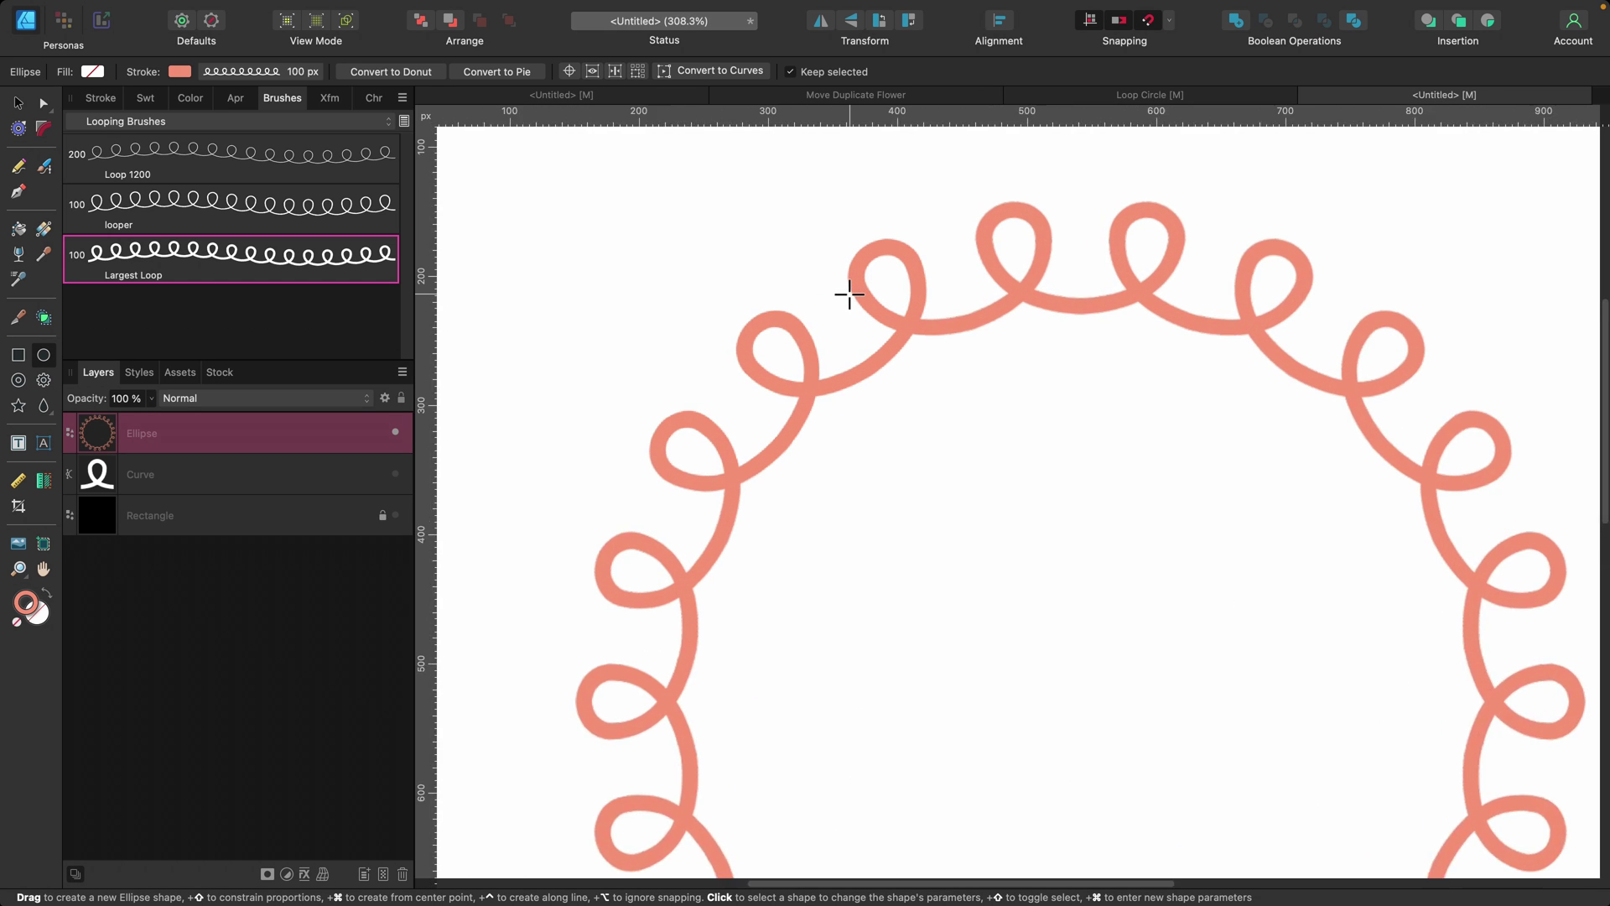
{"action": "scroll", "coordinate": [840, 300], "scroll_direction": "up", "scroll_amount": 1}
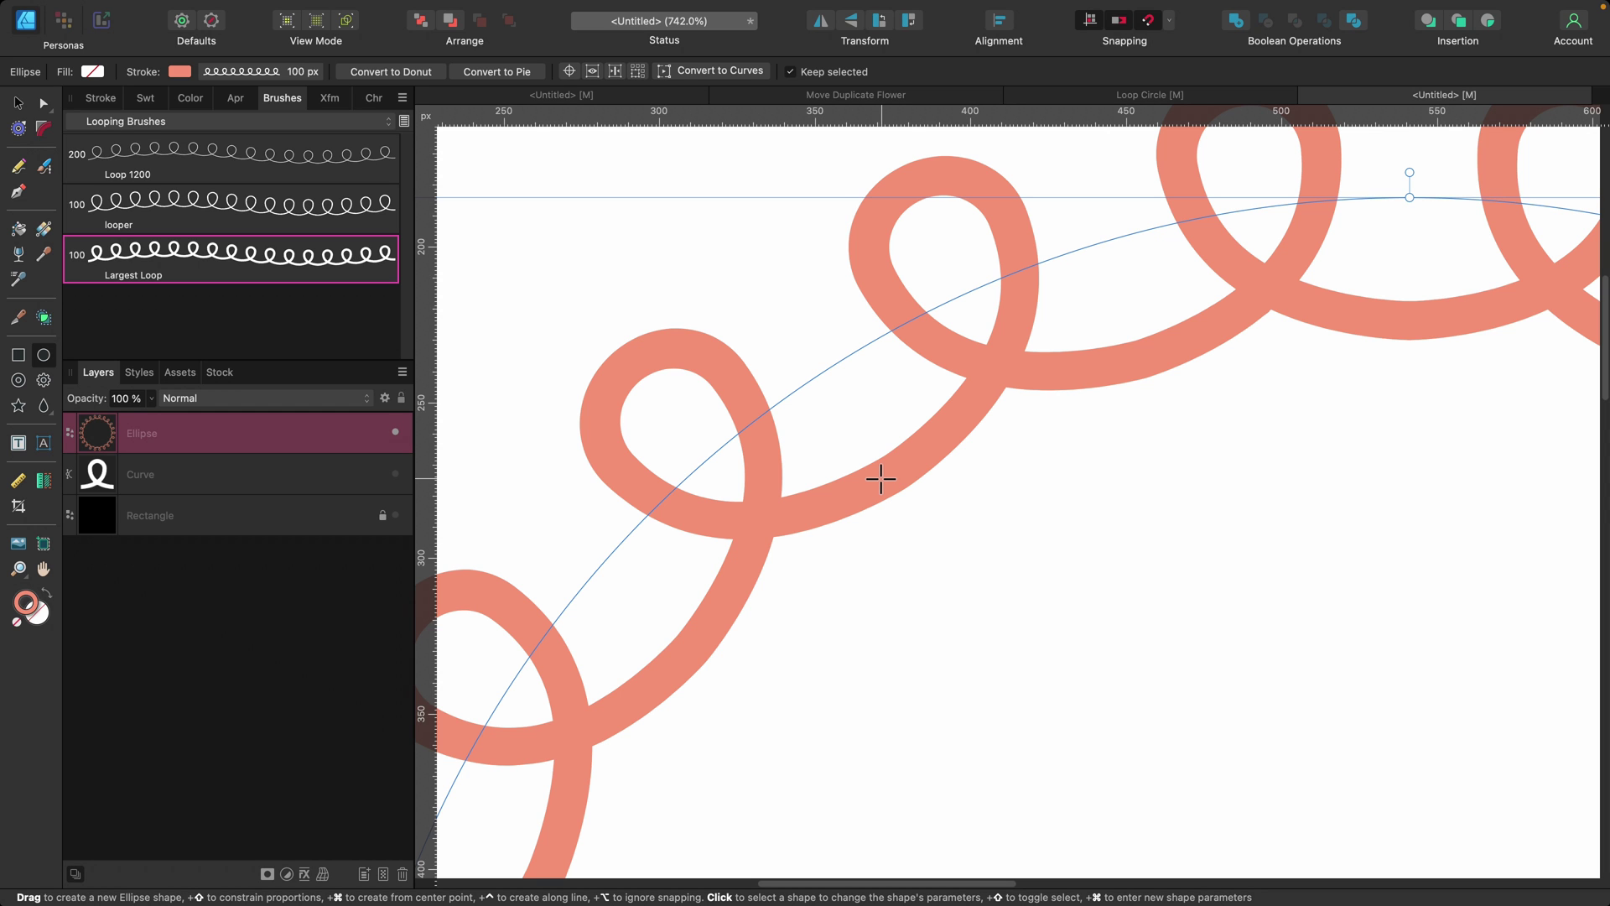
{"action": "scroll", "coordinate": [880, 479], "scroll_direction": "down", "scroll_amount": 3}
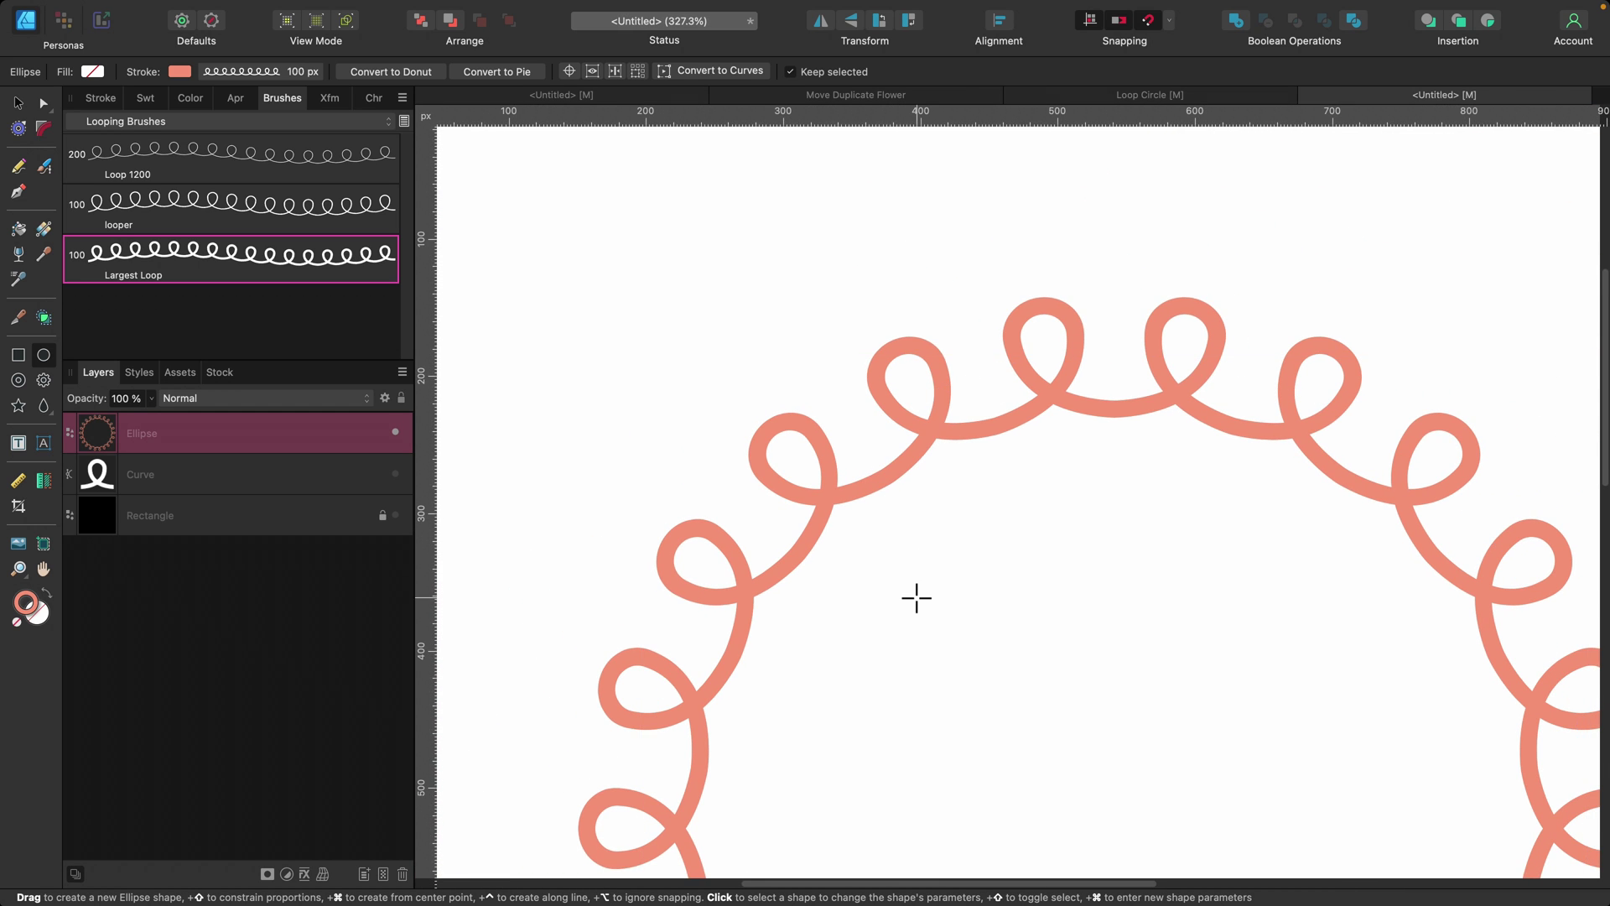
{"action": "scroll", "coordinate": [916, 598], "scroll_direction": "down", "scroll_amount": 4}
{"action": "scroll", "coordinate": [917, 597], "scroll_direction": "down", "scroll_amount": 2}
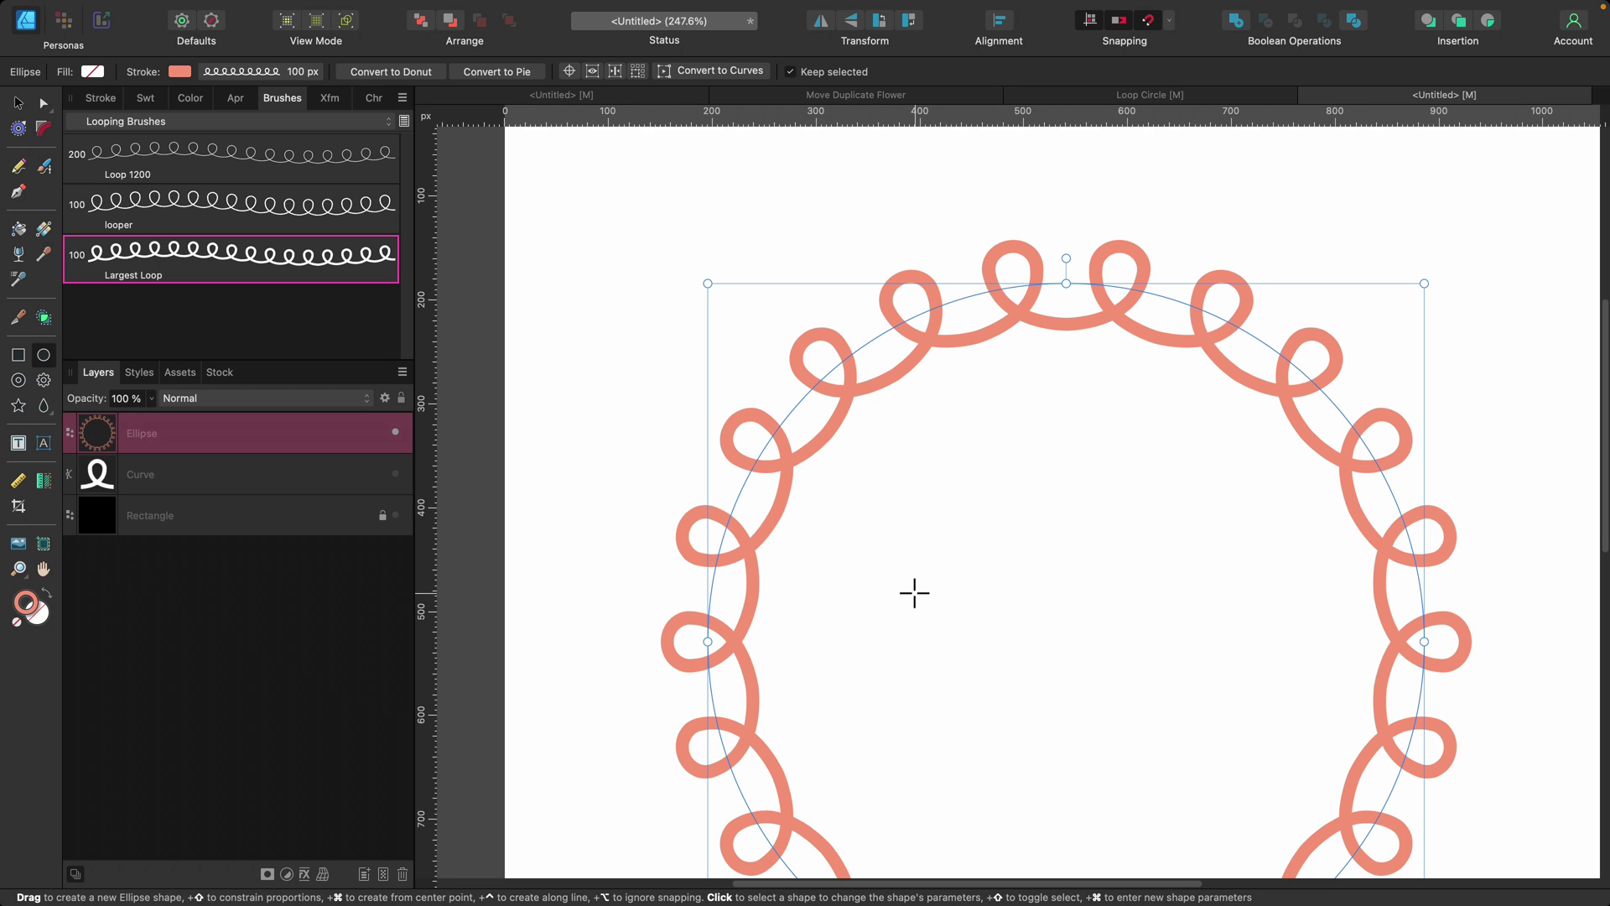
{"action": "scroll", "coordinate": [912, 592], "scroll_direction": "down", "scroll_amount": 1}
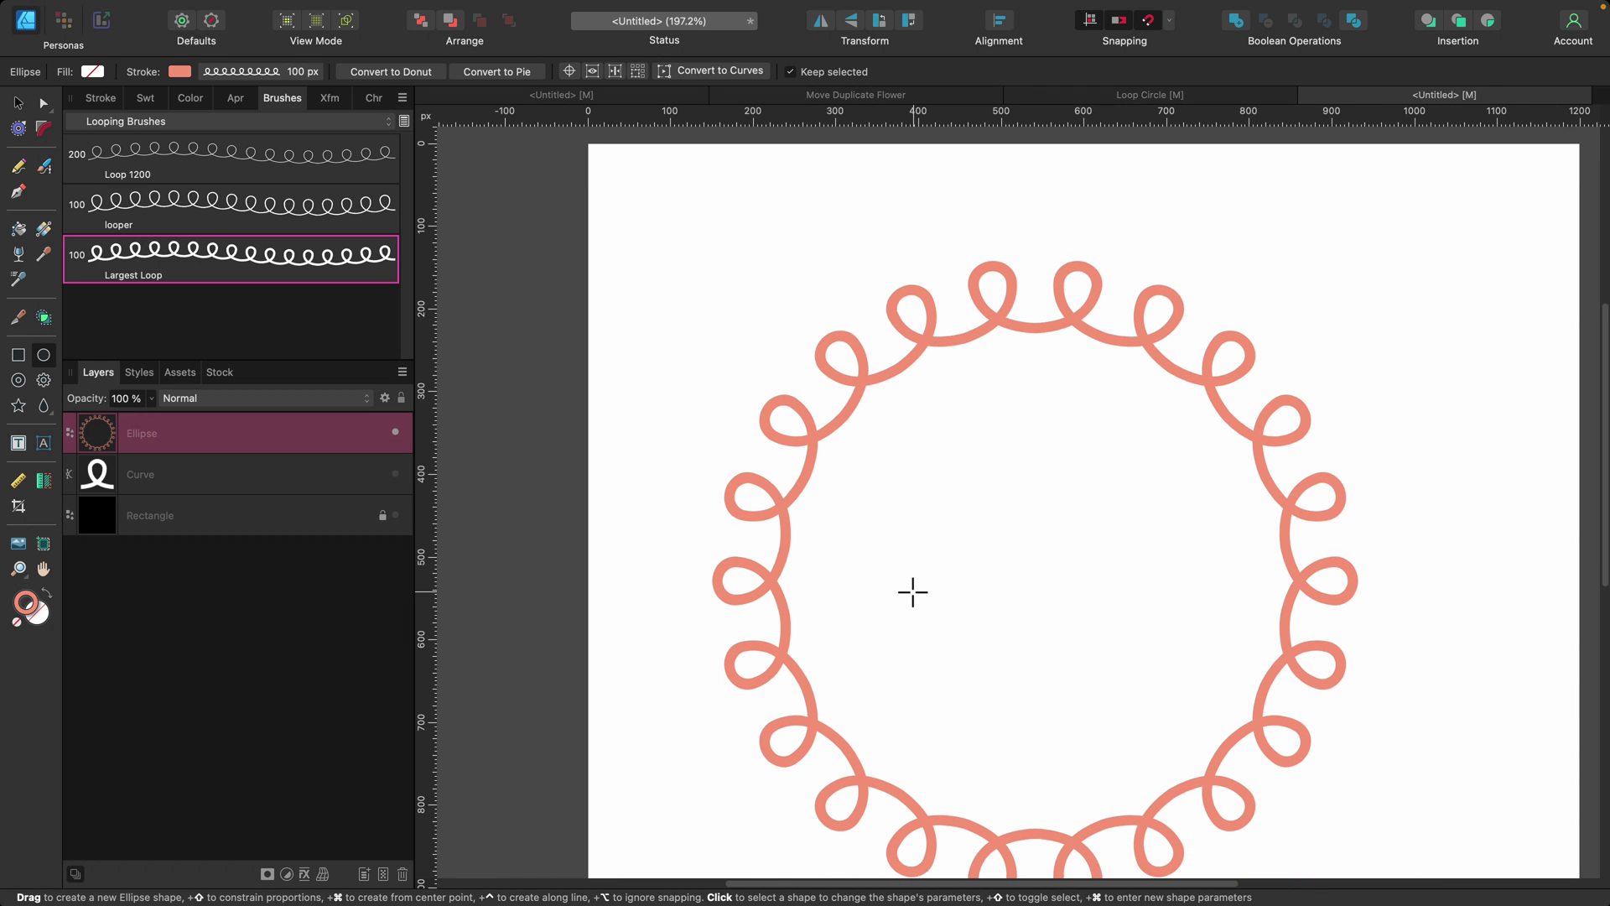
{"action": "scroll", "coordinate": [912, 592], "scroll_direction": "down", "scroll_amount": 1}
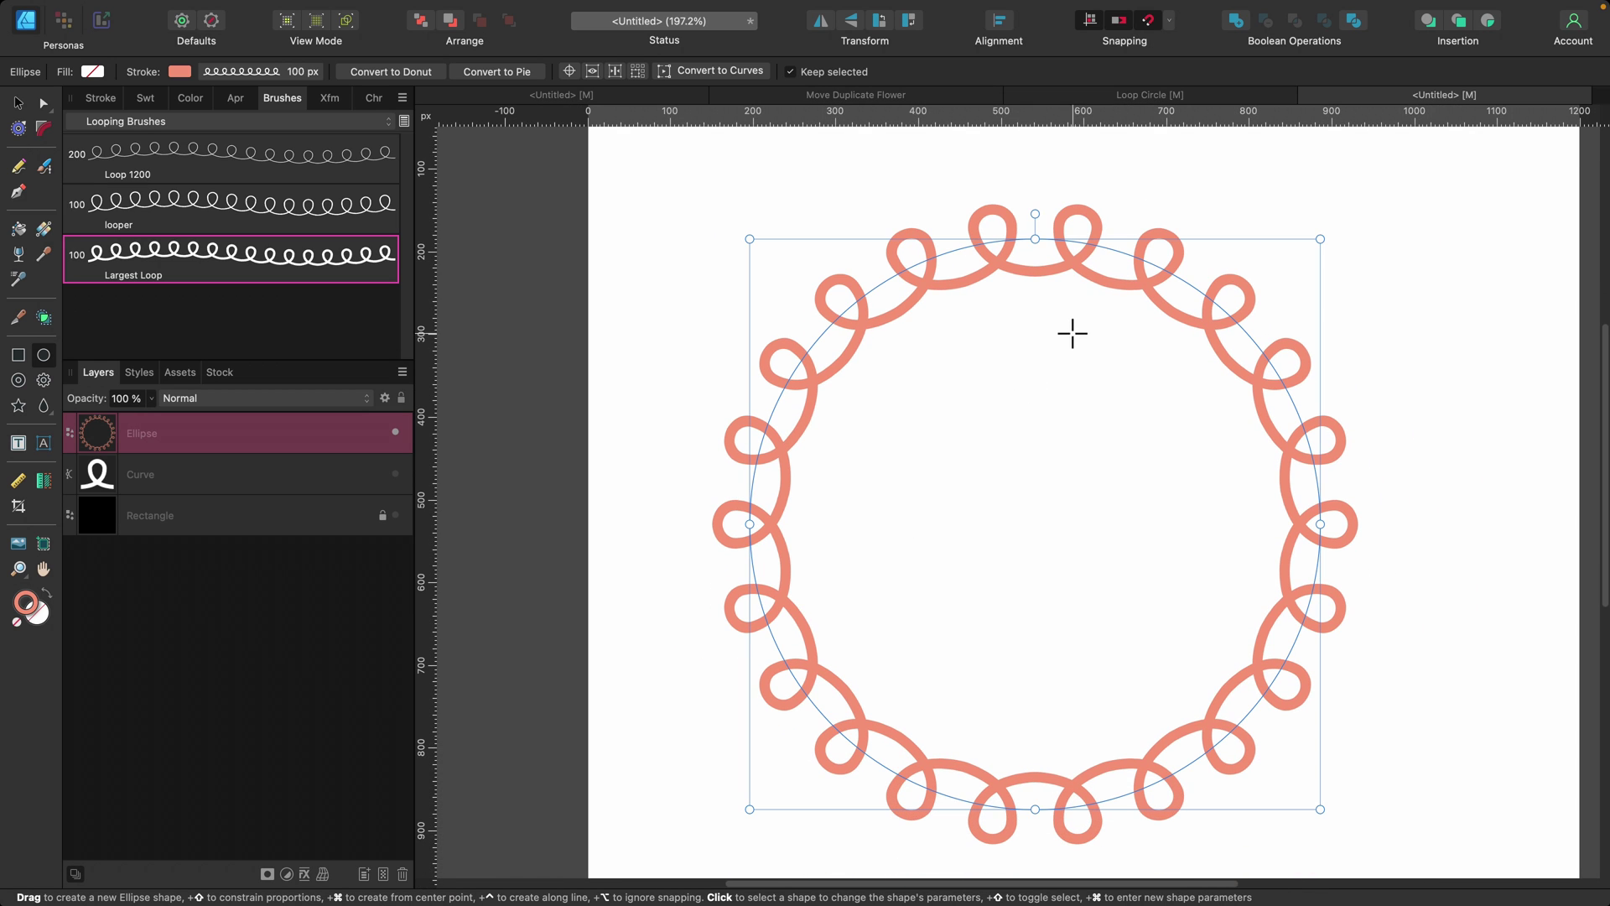
Step: Turn on Scale with object for the stroke and resize the circle so its loops scale
{"action": "left_click", "coordinate": [102, 101]}
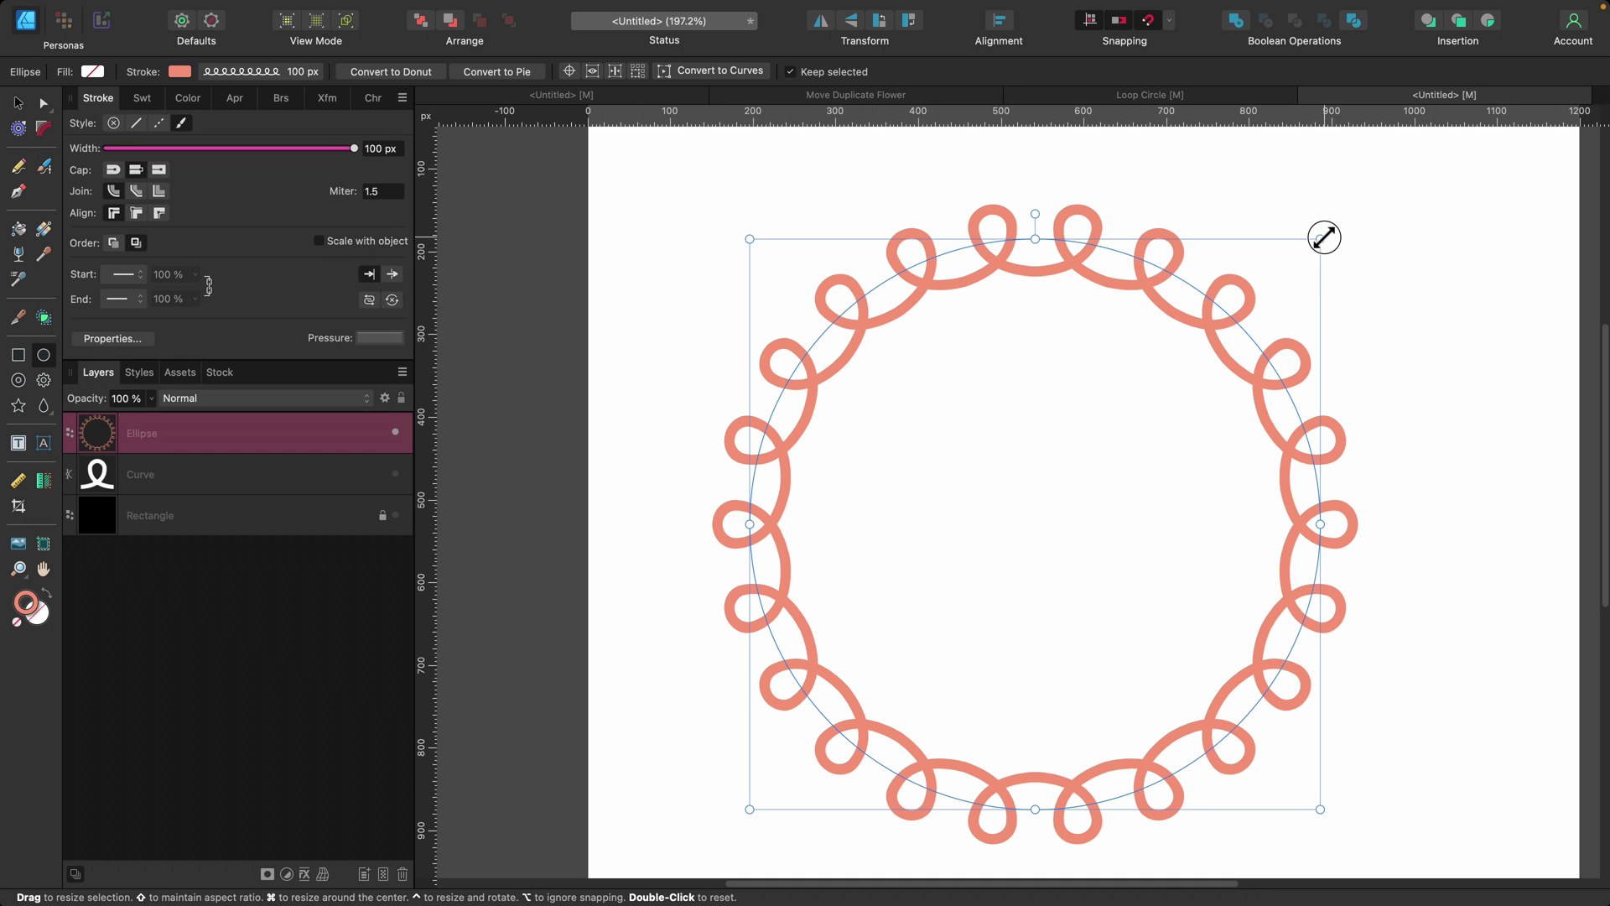
{"action": "mouse_move", "coordinate": [1324, 237]}
{"action": "left_mouse_down"}
{"action": "mouse_move", "coordinate": [1093, 452]}
{"action": "mouse_move", "coordinate": [1283, 280]}
{"action": "mouse_move", "coordinate": [1093, 446]}
{"action": "mouse_move", "coordinate": [1187, 381]}
{"action": "left_mouse_up"}
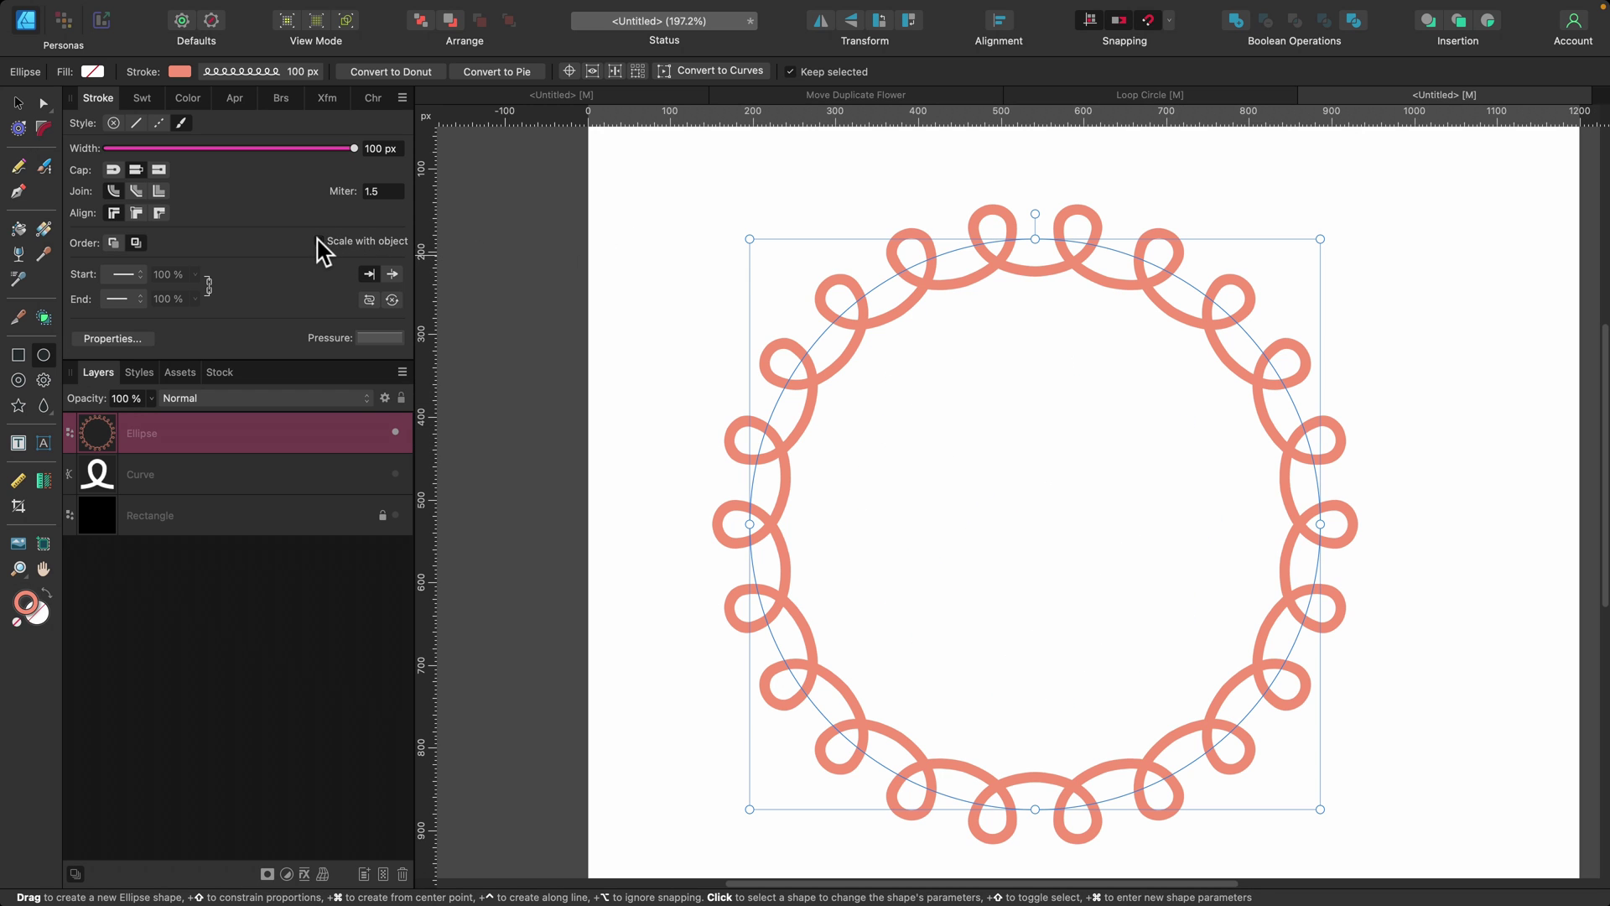
{"action": "left_click", "coordinate": [319, 241]}
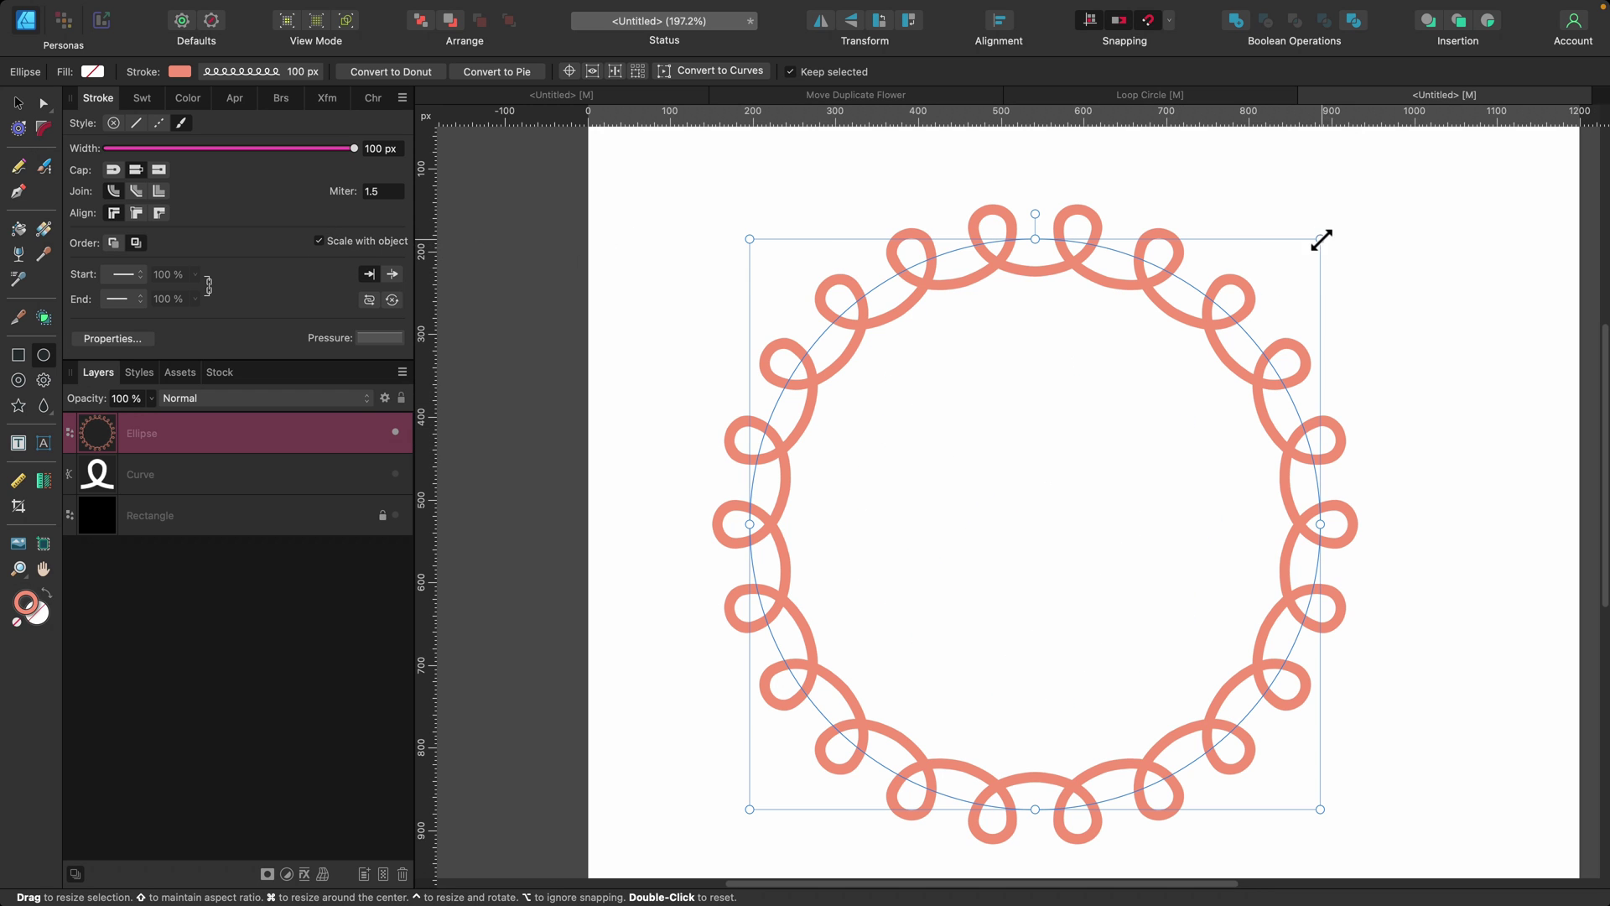
{"action": "mouse_move", "coordinate": [1320, 240]}
{"action": "left_mouse_down"}
{"action": "mouse_move", "coordinate": [1125, 460]}
{"action": "mouse_move", "coordinate": [1336, 324]}
{"action": "mouse_move", "coordinate": [1164, 424]}
{"action": "mouse_move", "coordinate": [1208, 349]}
{"action": "mouse_move", "coordinate": [1381, 307]}
{"action": "left_mouse_up"}
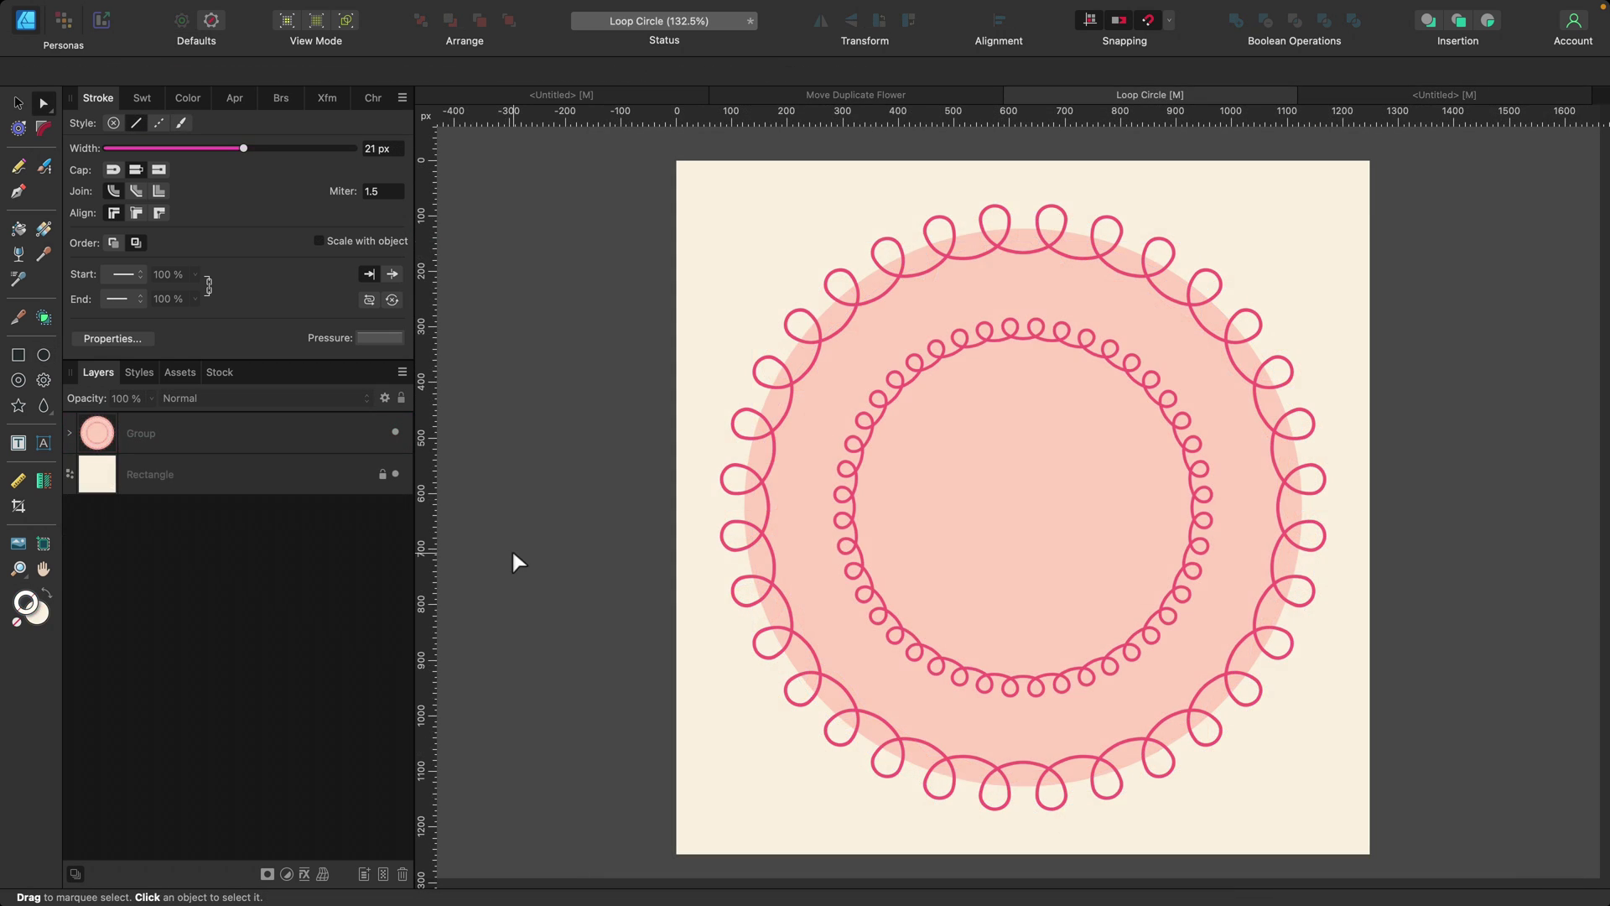